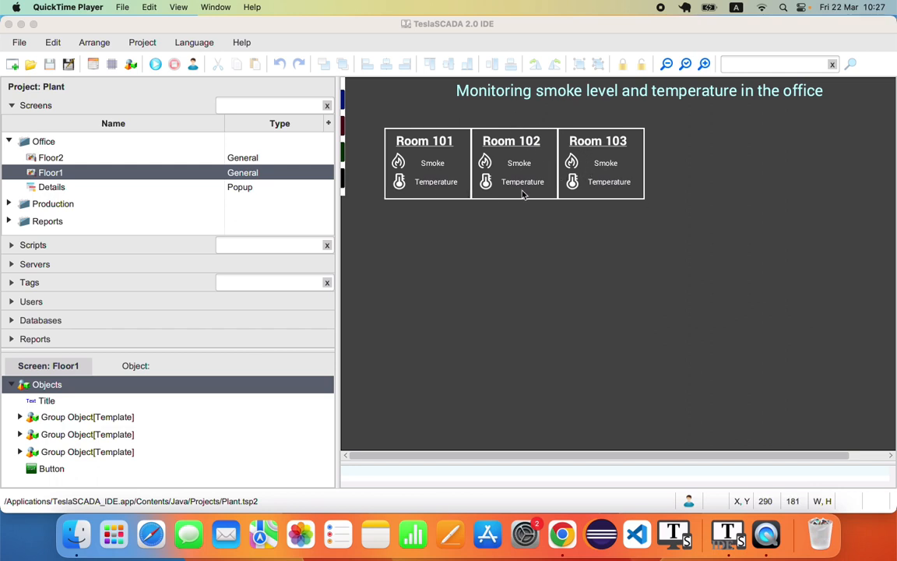
# Create a new tag group named Office in the project
pyautogui.click(13, 282)
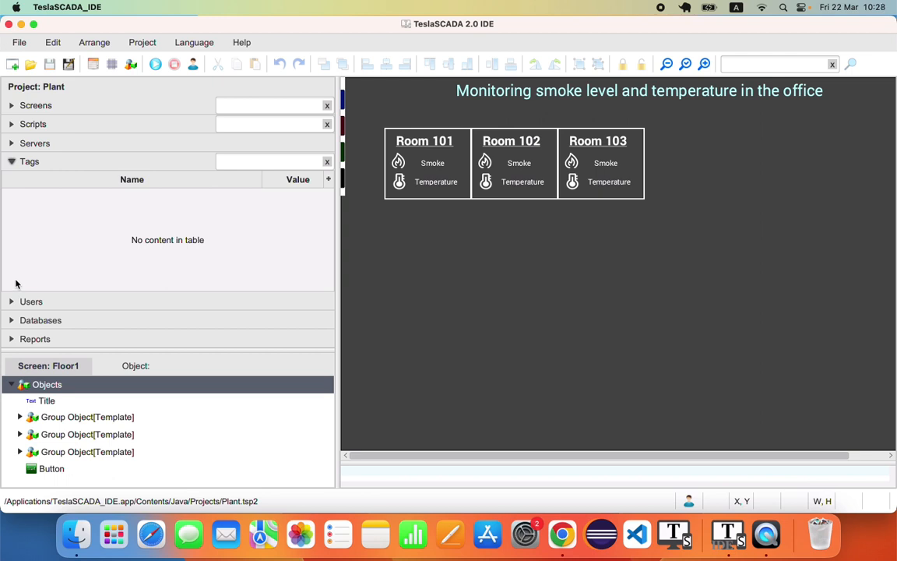
pyautogui.rightClick(58, 187)
pyautogui.click(143, 332)
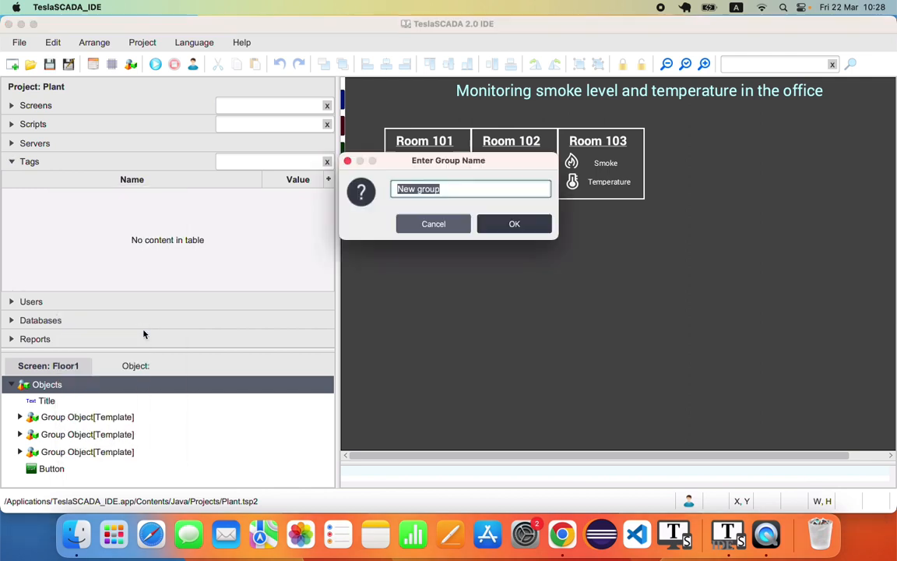
pyautogui.write('Office')
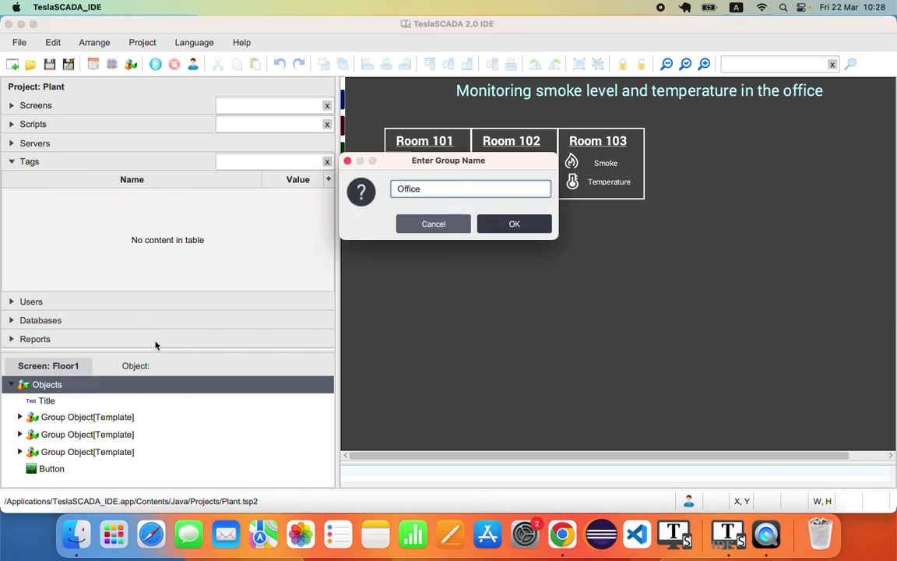
pyautogui.click(486, 224)
# Add a subgroup named Floor1 to the Office tag group and expand the group
pyautogui.rightClick(186, 204)
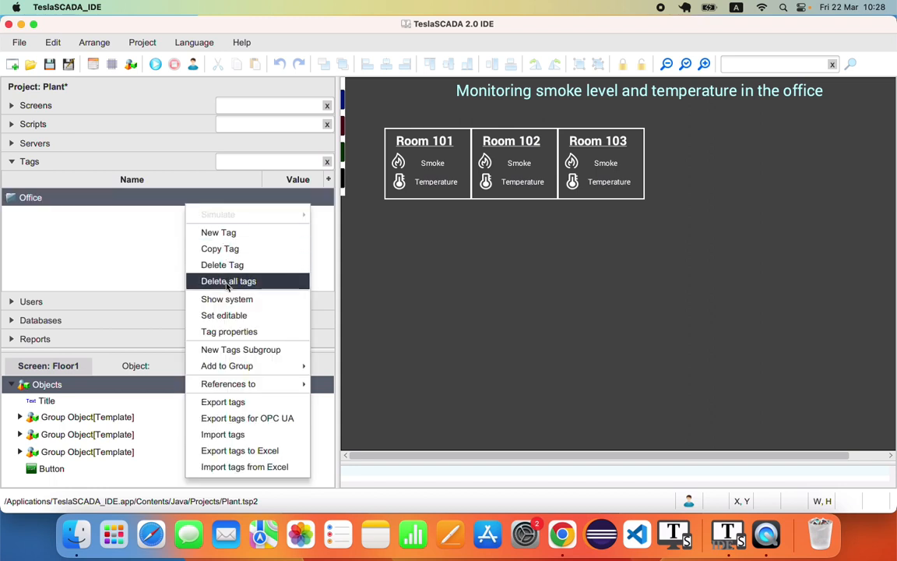
pyautogui.click(234, 350)
pyautogui.write('Floor1')
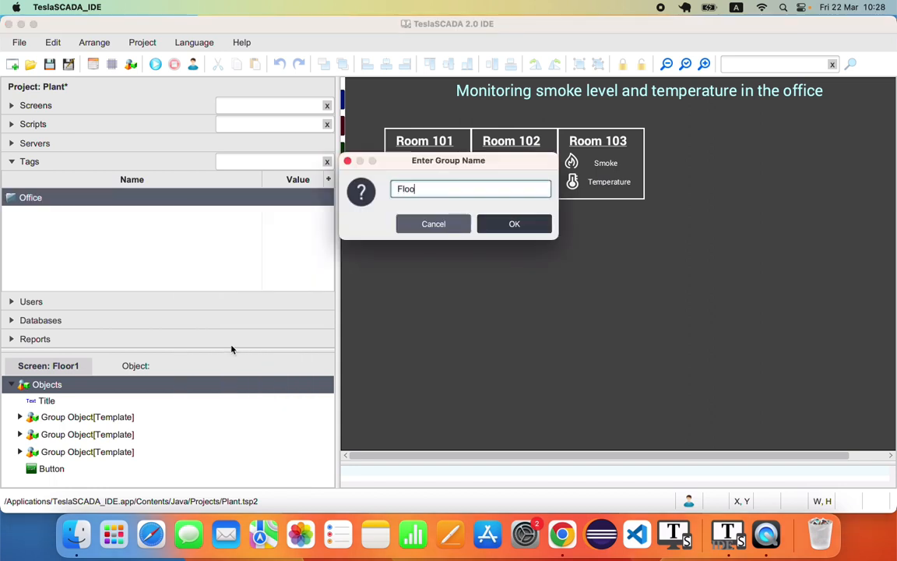
pyautogui.click(529, 225)
pyautogui.click(9, 198)
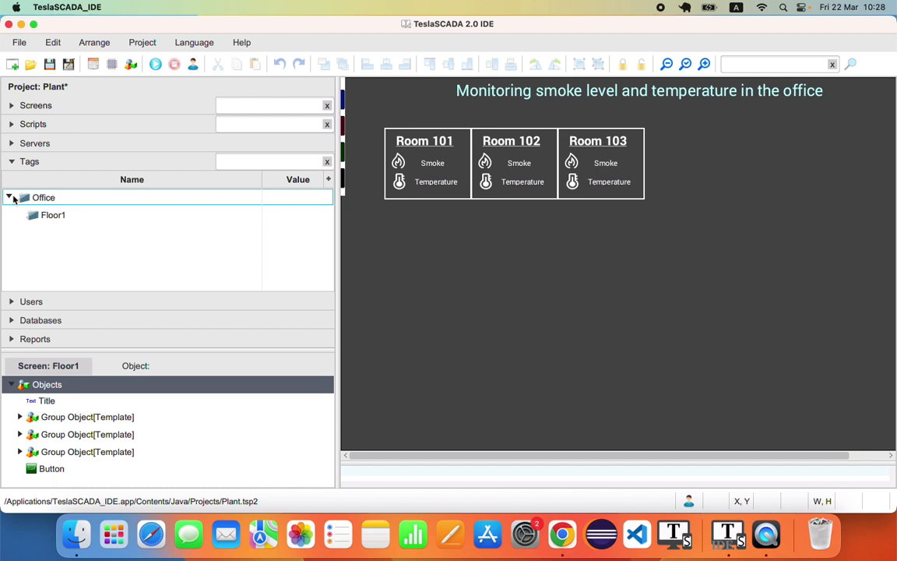
# Start a new tag in the Floor1 subgroup, name it Smoke101 and choose the Boolean data type
pyautogui.rightClick(97, 216)
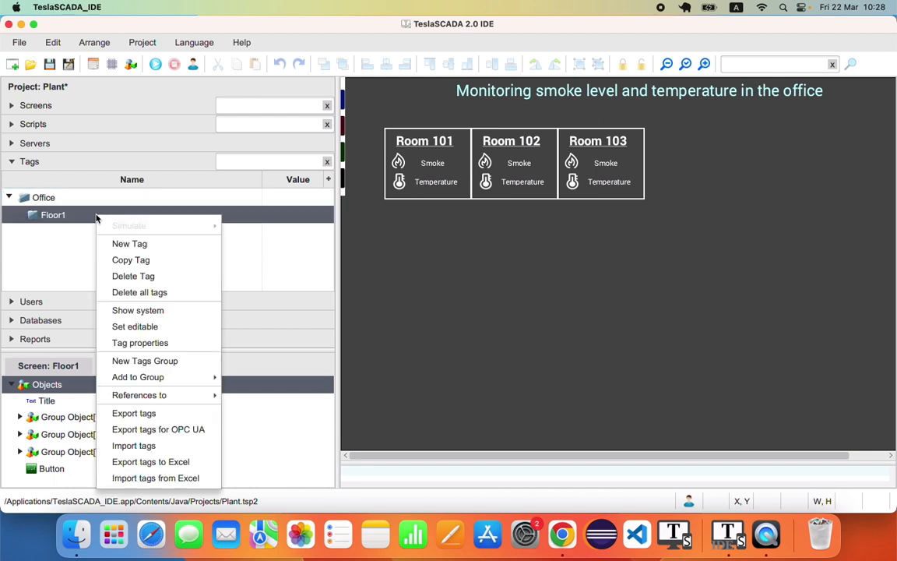
pyautogui.click(123, 245)
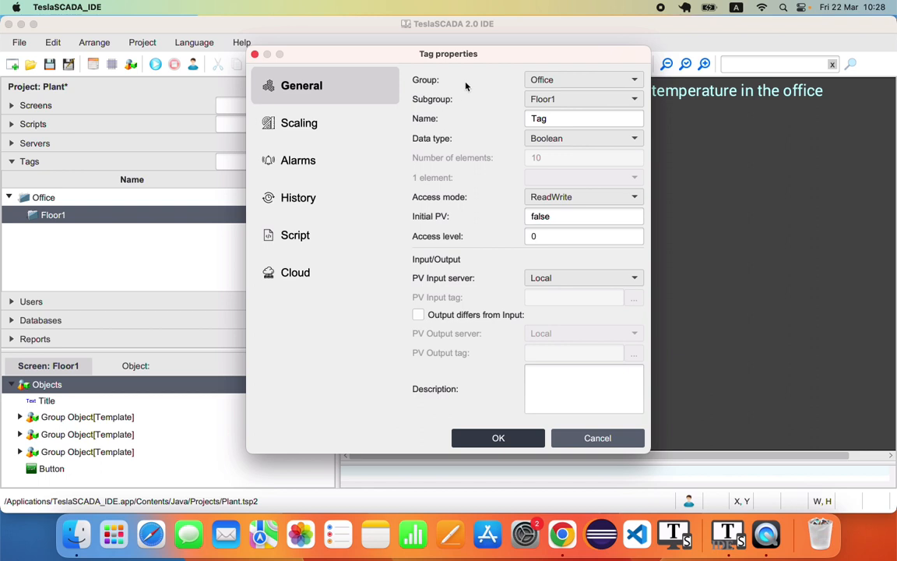
pyautogui.doubleClick(553, 122)
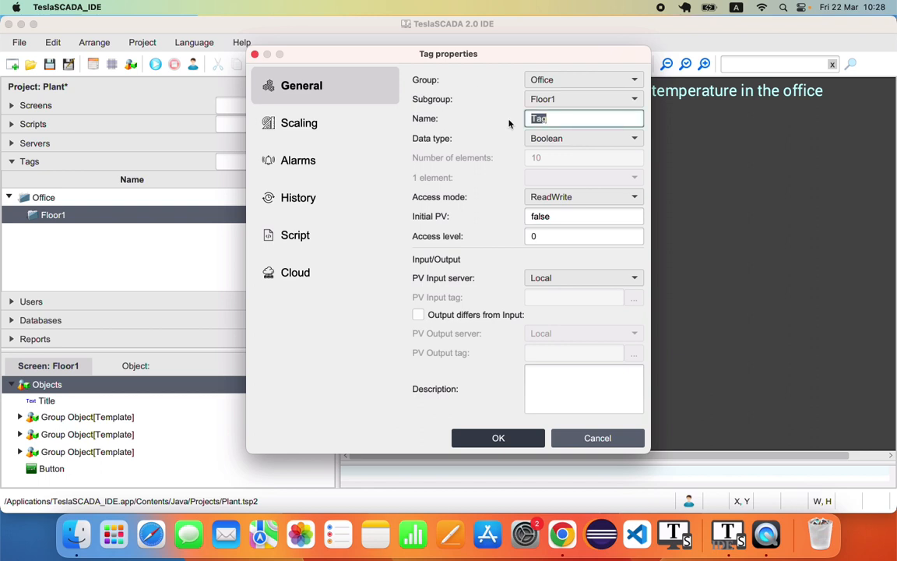
pyautogui.write('Smoke101')
pyautogui.doubleClick(525, 120)
pyautogui.click(566, 139)
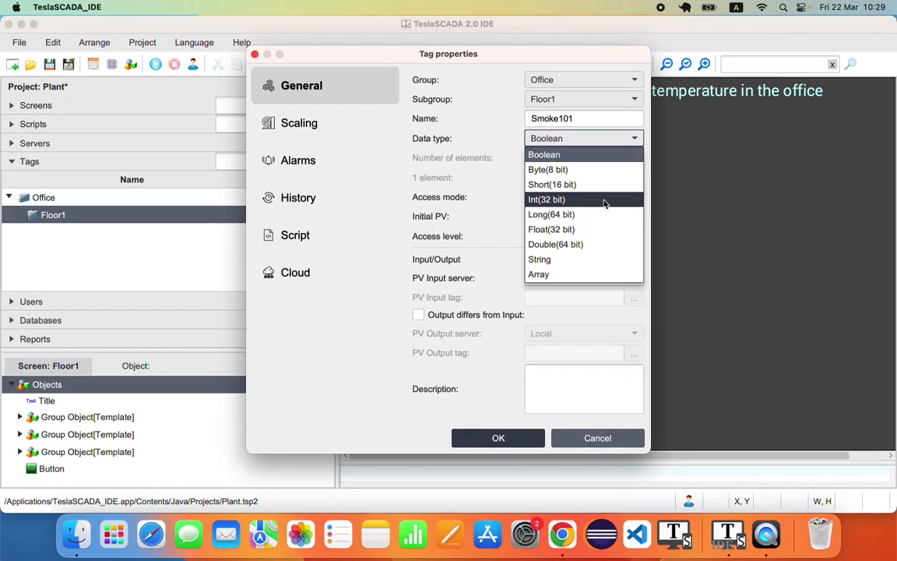
pyautogui.click(546, 156)
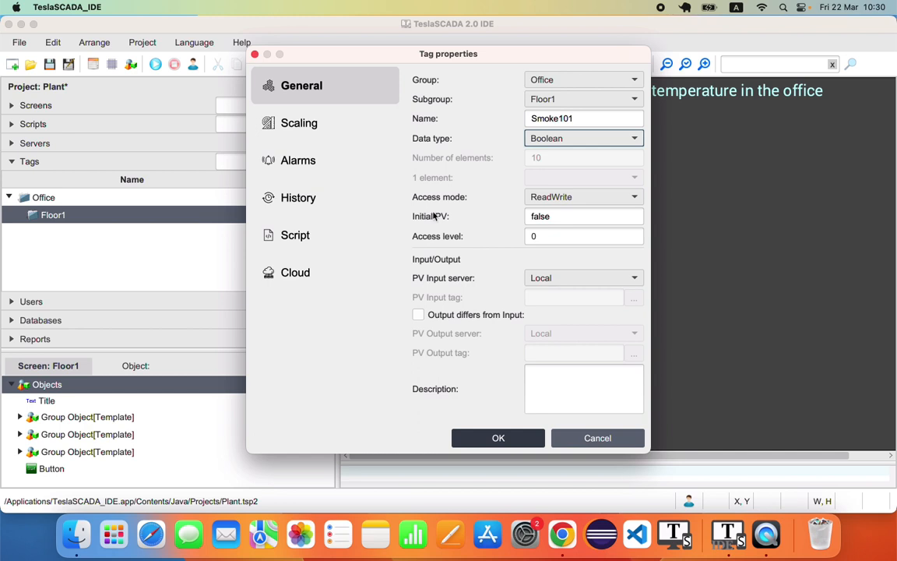
# Set the Smoke101 tag's access mode to ReadOnly and save the tag
pyautogui.click(536, 199)
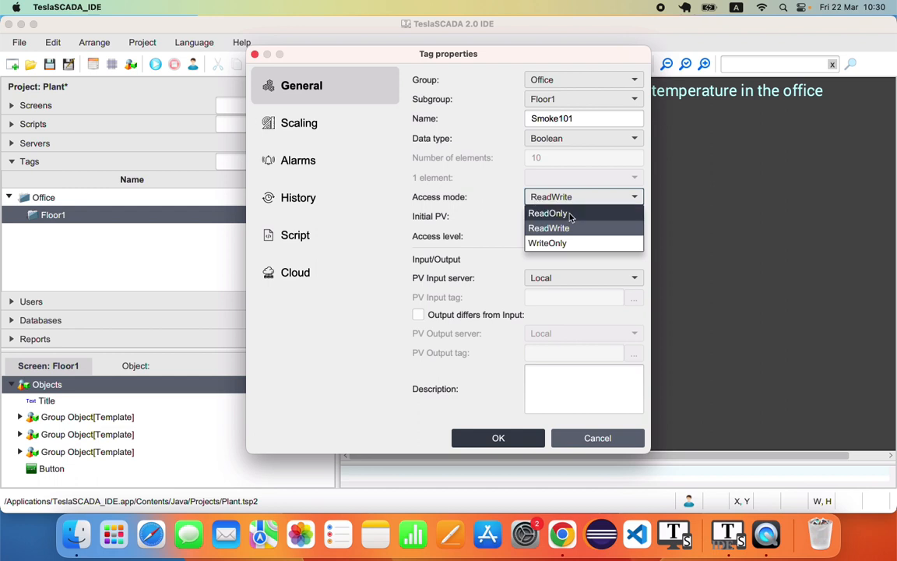
pyautogui.click(570, 215)
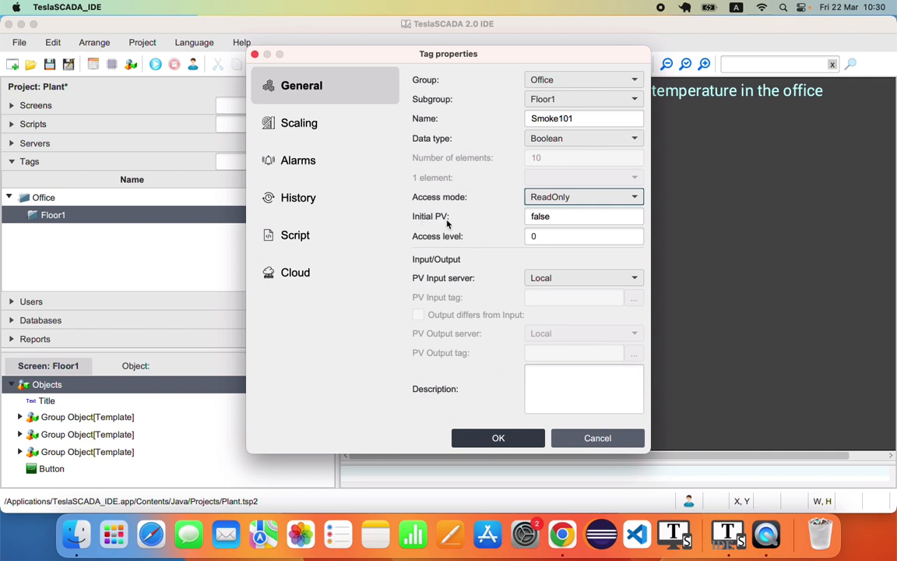
pyautogui.doubleClick(550, 235)
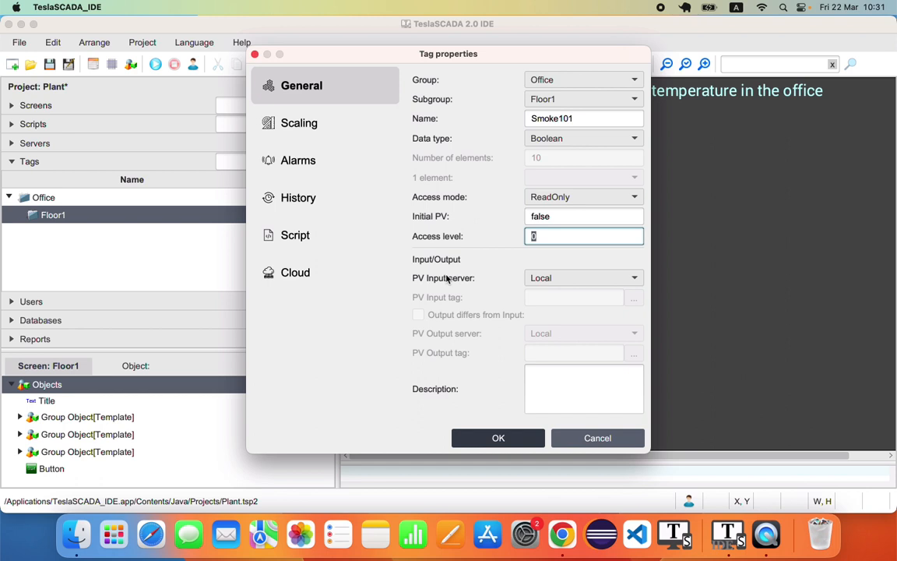
pyautogui.click(486, 439)
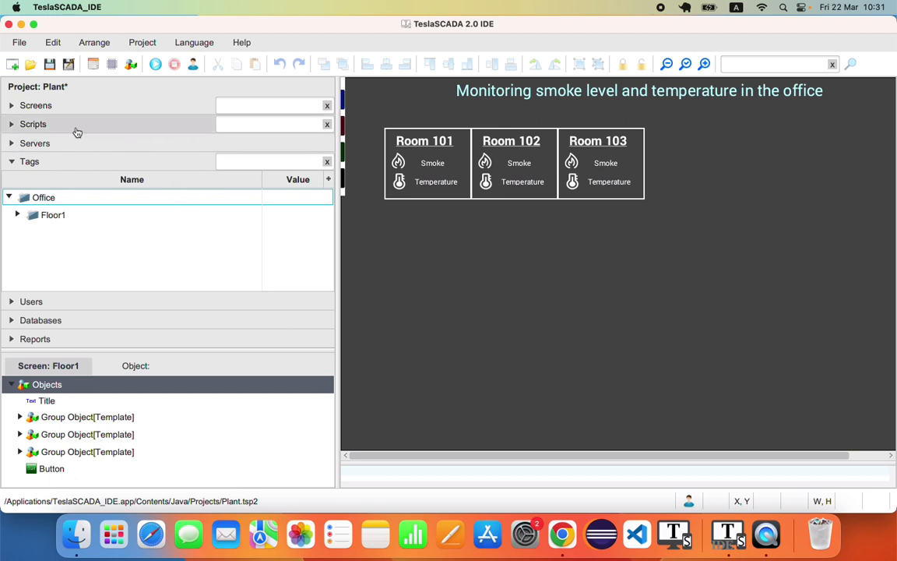
# Add a Modbus RTU server to the project with its default settings
pyautogui.click(54, 144)
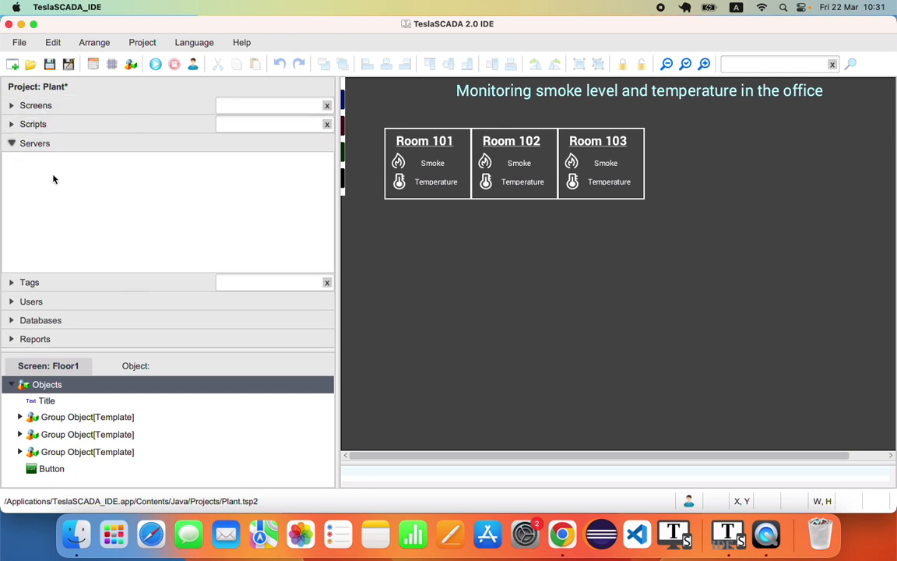
pyautogui.rightClick(54, 178)
pyautogui.moveTo(90, 185)
pyautogui.click(198, 188)
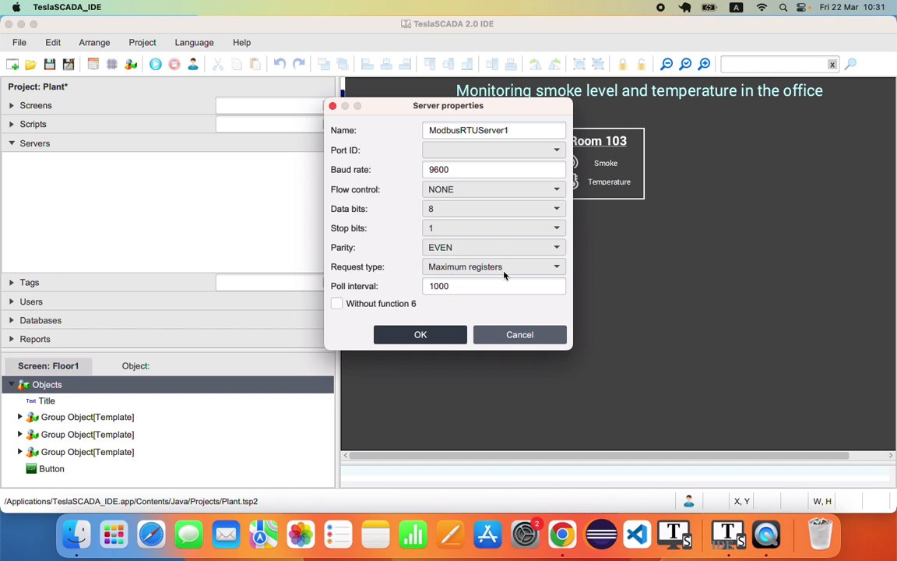
pyautogui.click(444, 336)
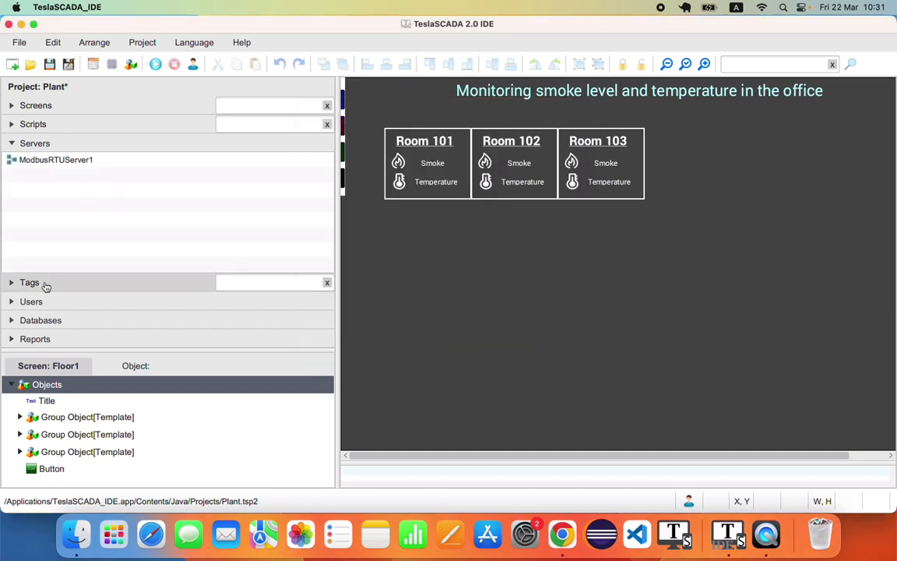
# Open the properties of the Smoke101 tag in the Floor1 subgroup
pyautogui.click(45, 285)
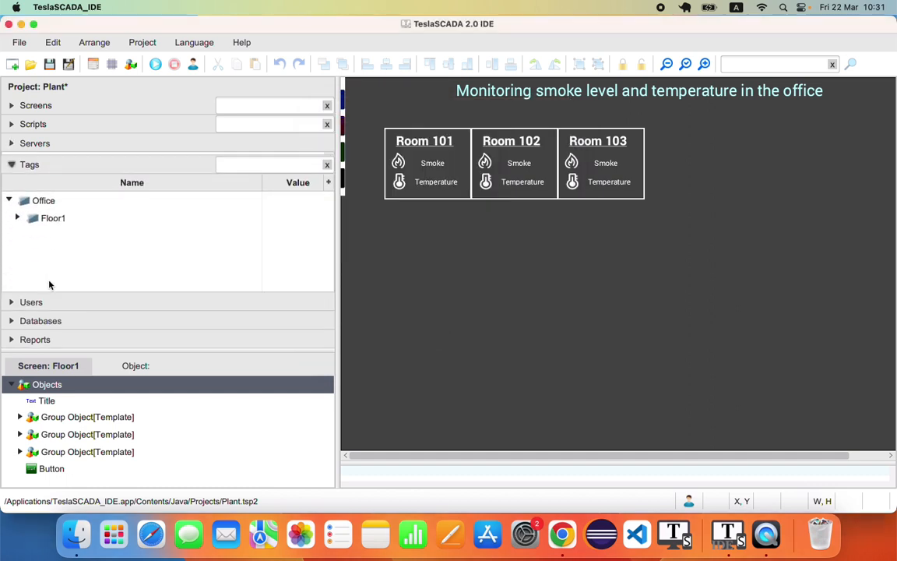
pyautogui.click(18, 216)
pyautogui.doubleClick(47, 231)
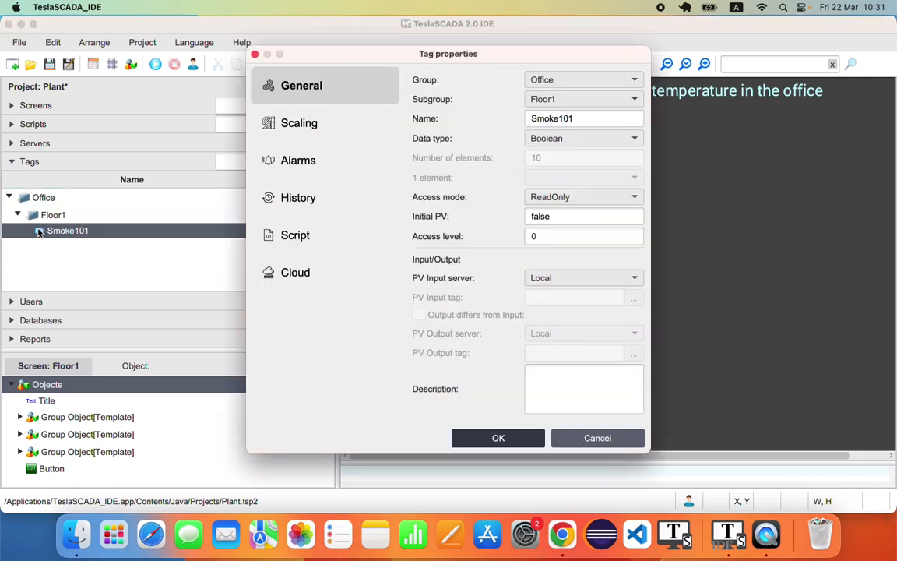
# Set the tag's PV input server to ModbusRTUServer1 and point its input tag to Discrete Inputs
pyautogui.click(627, 278)
pyautogui.click(579, 309)
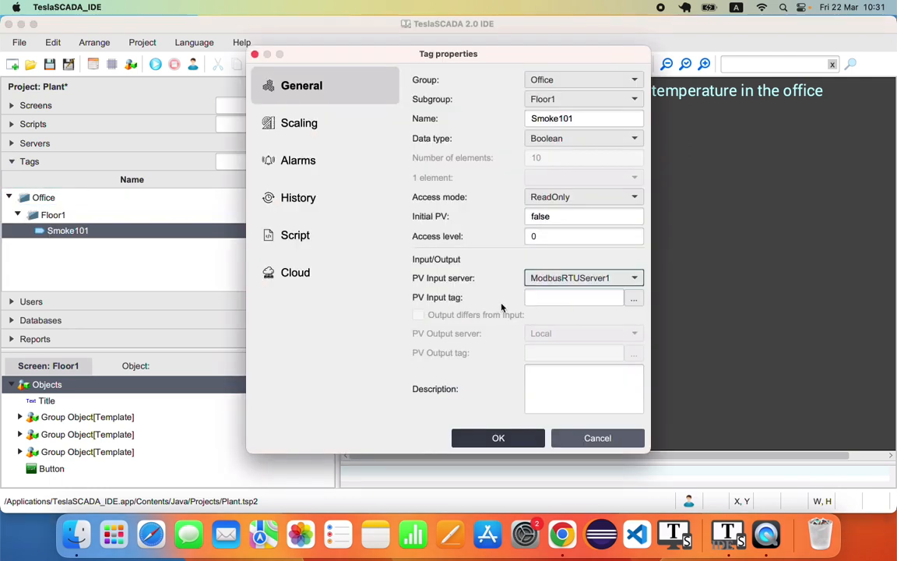
pyautogui.click(634, 300)
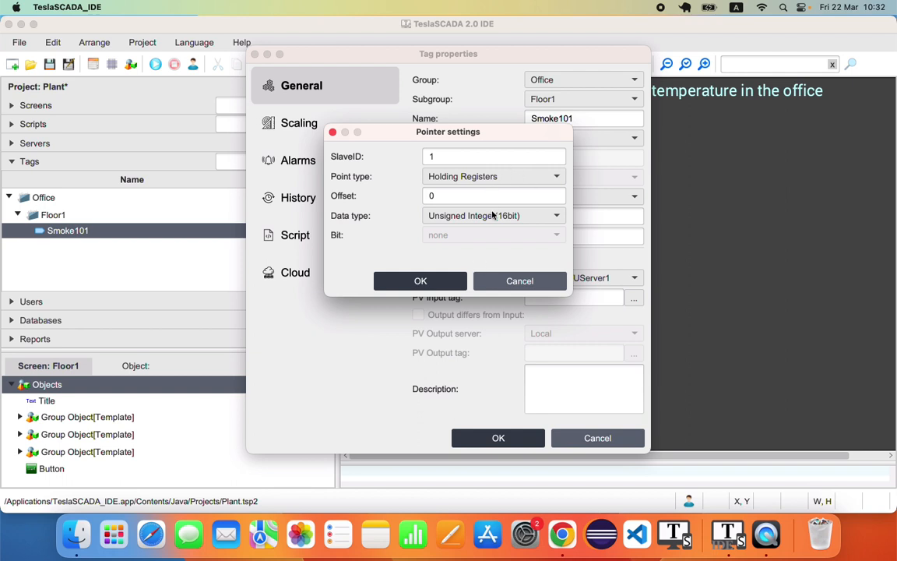
pyautogui.click(476, 175)
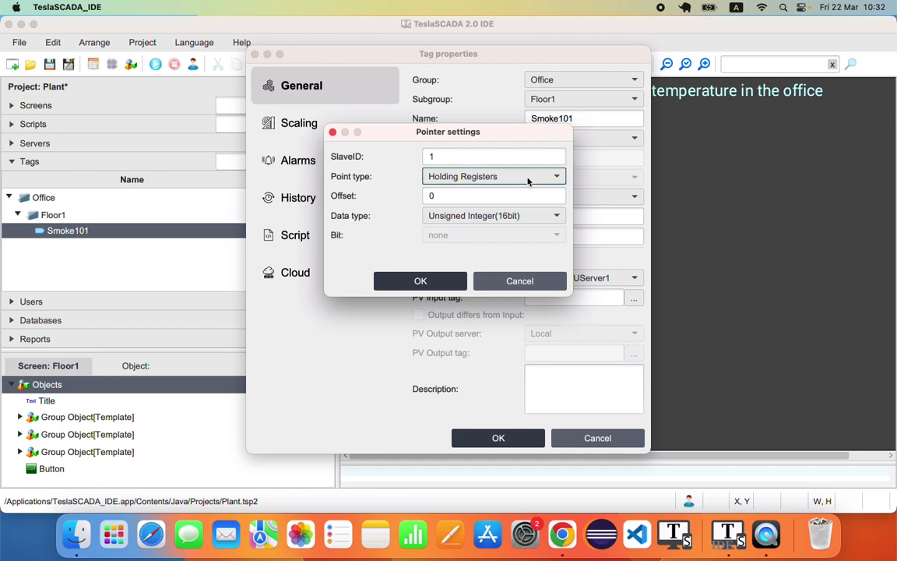
pyautogui.click(467, 207)
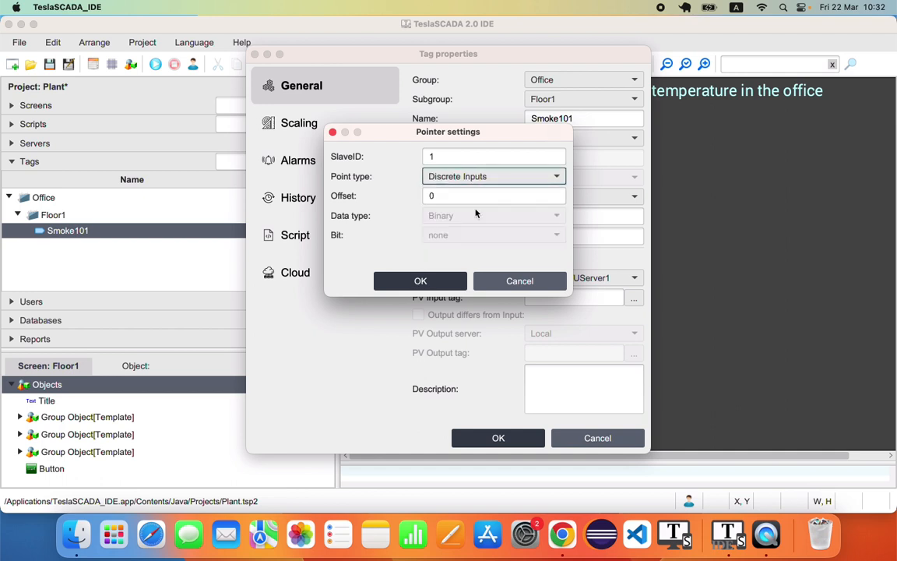
pyautogui.click(414, 281)
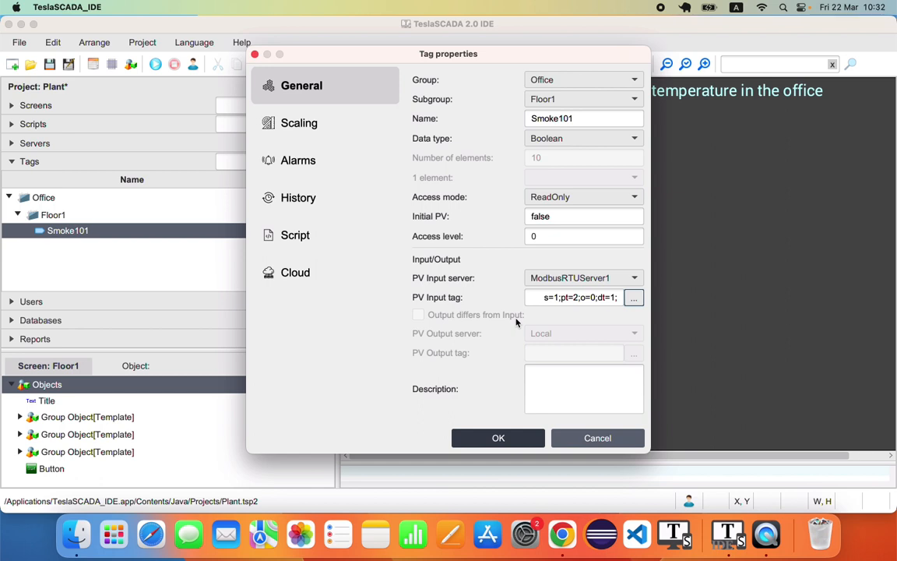
# Switch the tag to ReadWrite access and enable a separate output using ModbusRTUServer1 as the PV output server
pyautogui.click(550, 200)
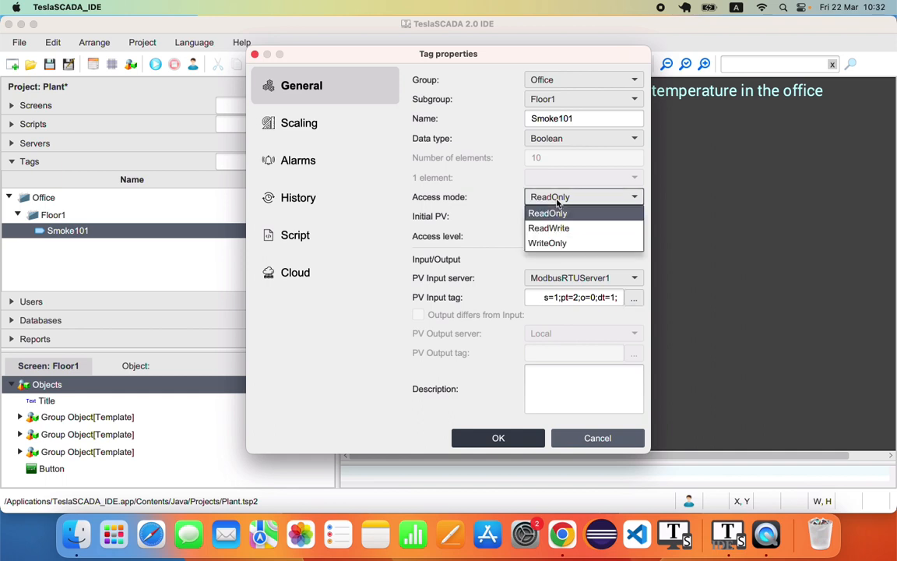
pyautogui.click(550, 227)
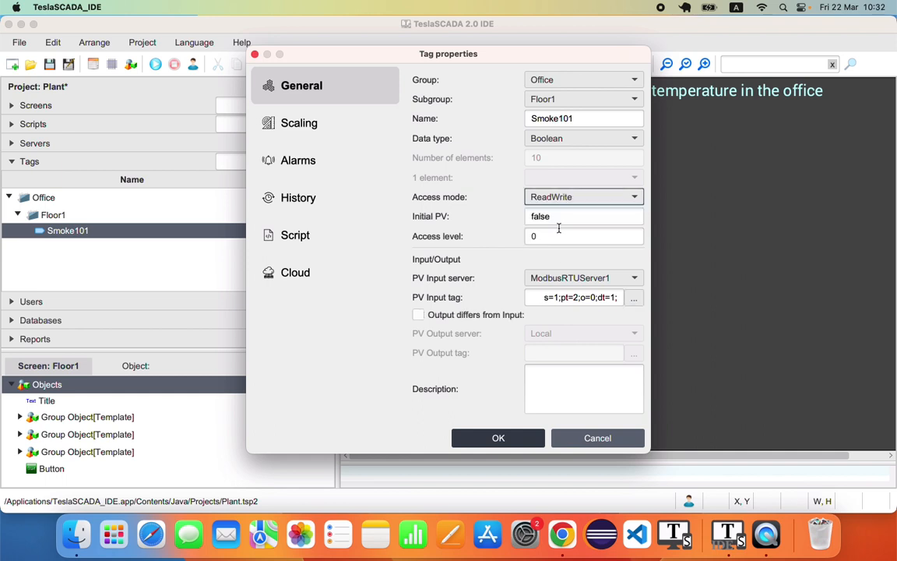
pyautogui.click(471, 315)
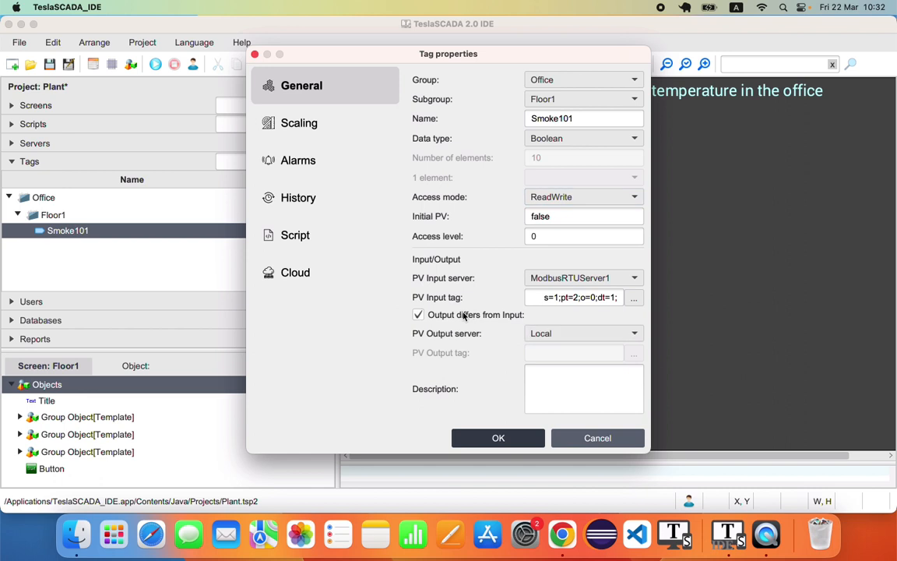
pyautogui.click(547, 335)
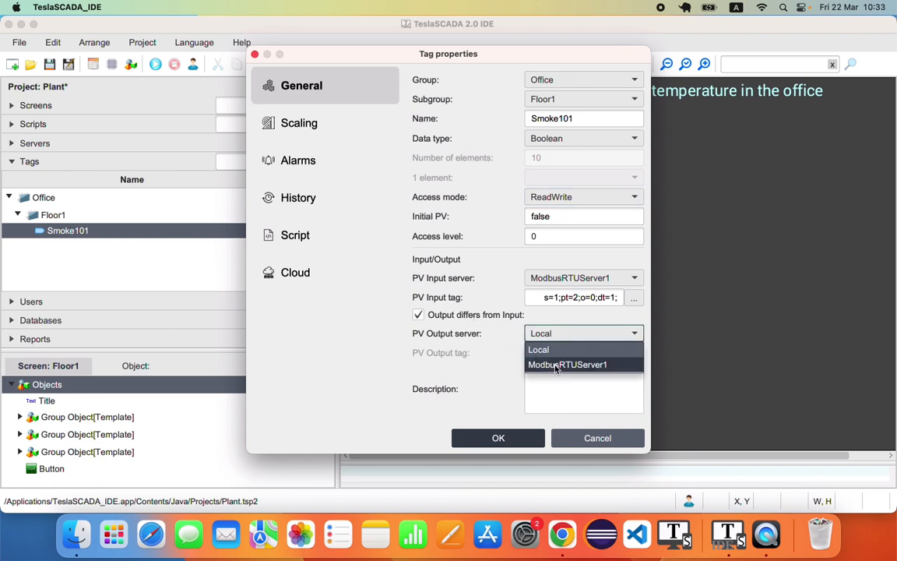
pyautogui.click(567, 364)
# Define the PV output tag with the Discrete Inputs point type
pyautogui.click(633, 353)
pyautogui.click(537, 176)
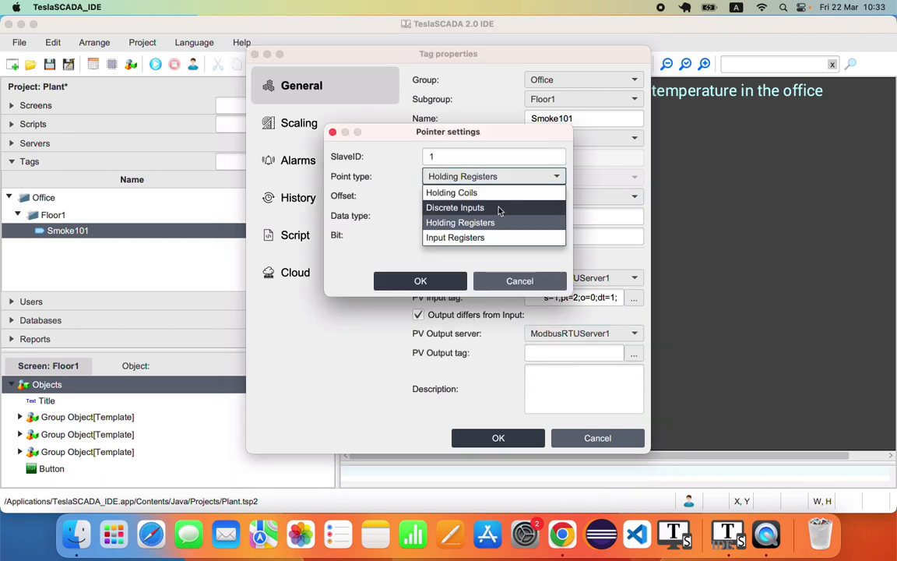
pyautogui.click(479, 220)
pyautogui.click(459, 281)
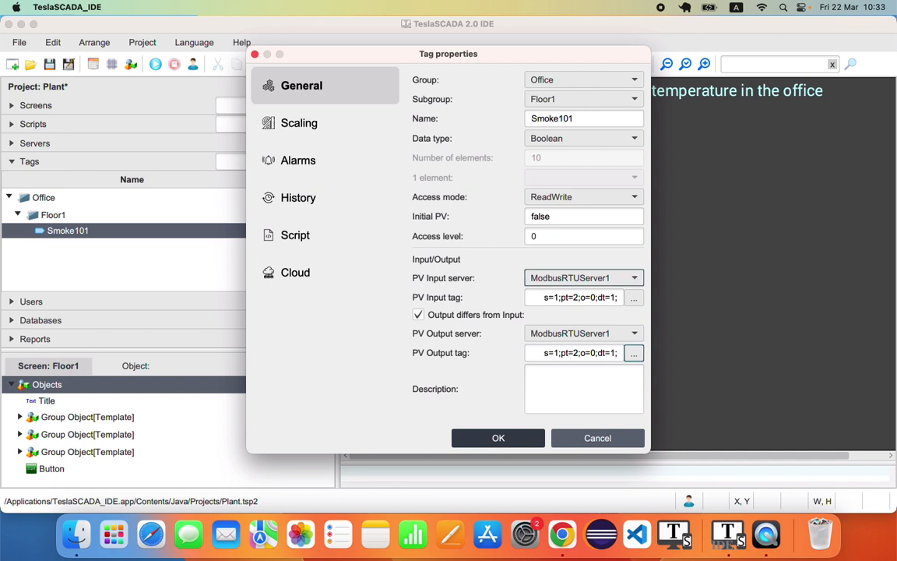
# Return the PV input server to Local, disable the separate output and set the access mode to ReadOnly
pyautogui.click(634, 279)
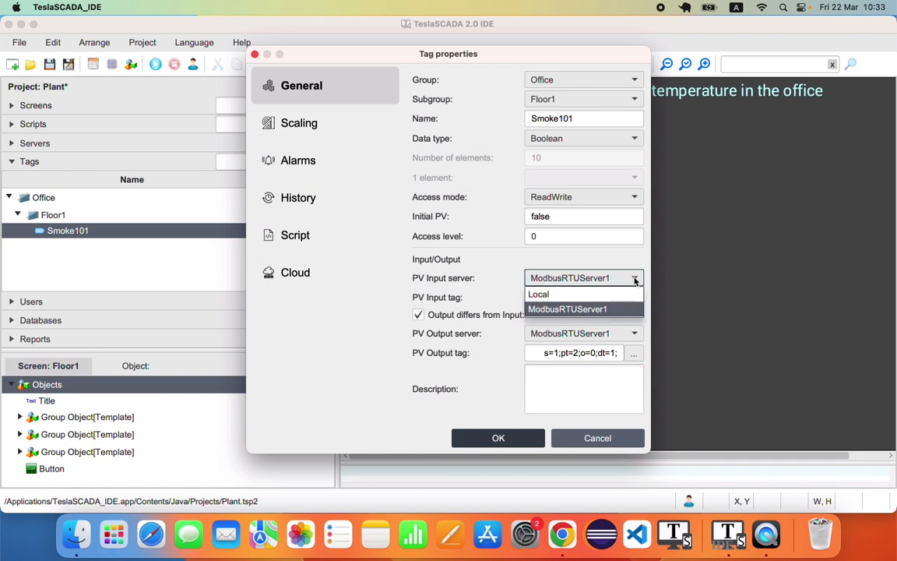
pyautogui.click(632, 294)
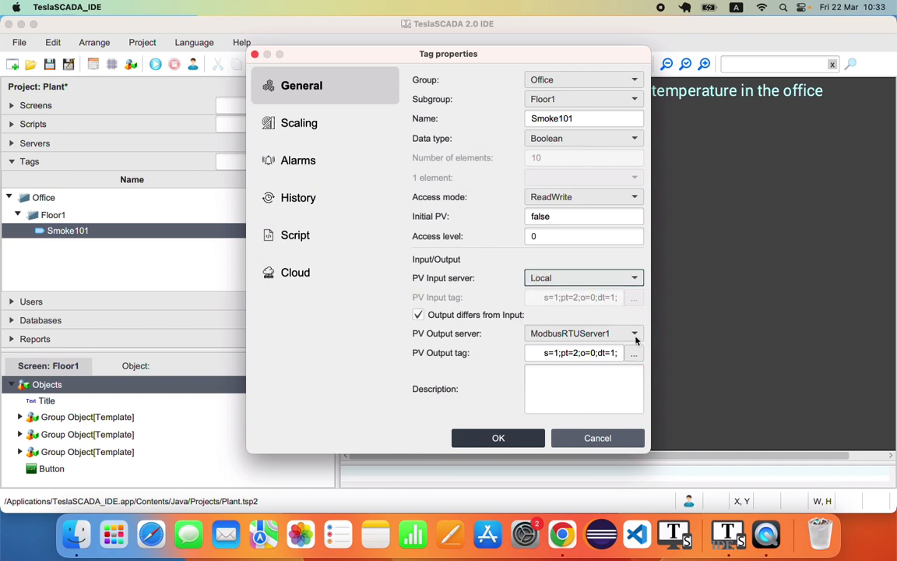
pyautogui.click(464, 315)
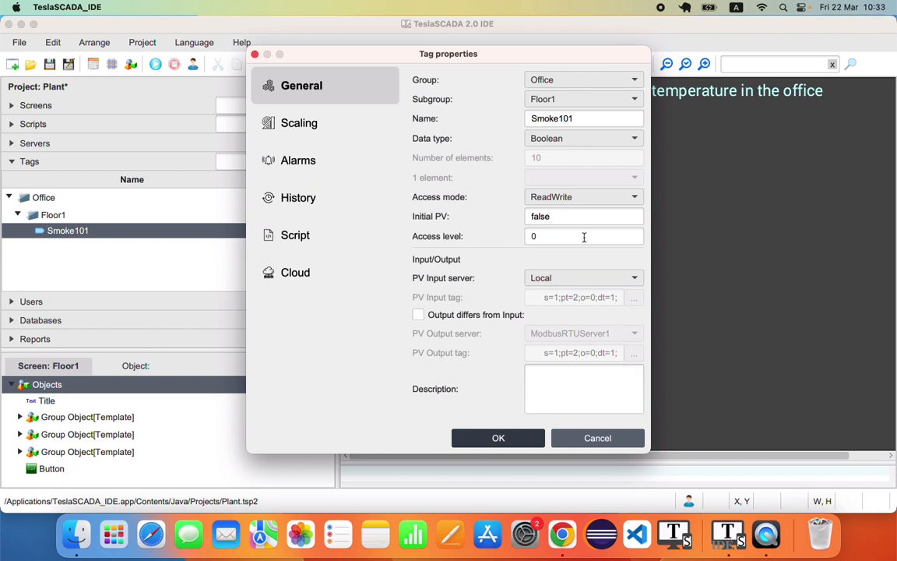
pyautogui.click(628, 200)
pyautogui.click(594, 211)
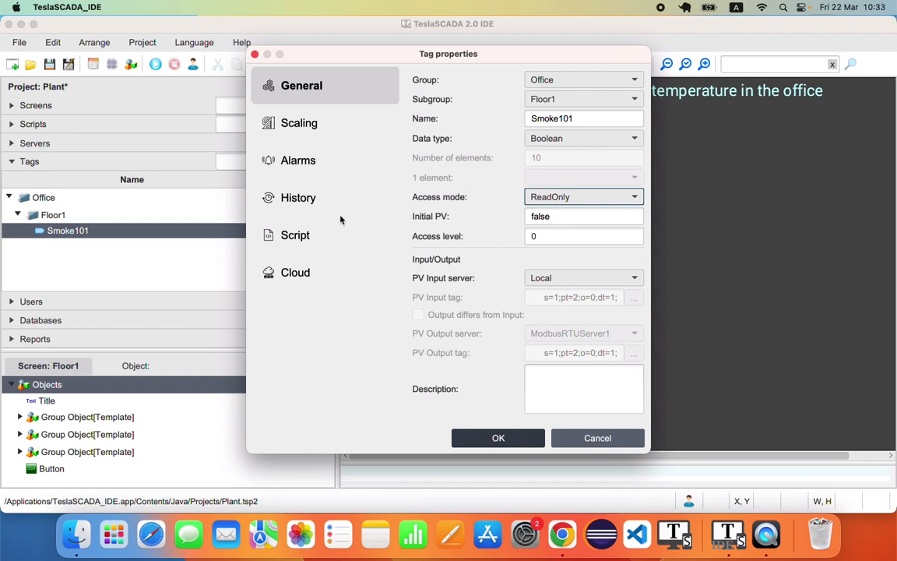
# Confirm the Smoke101 settings and add a new tag named Temperature101 to Floor1 with the Double(64 bit) data type
pyautogui.click(515, 437)
pyautogui.rightClick(62, 220)
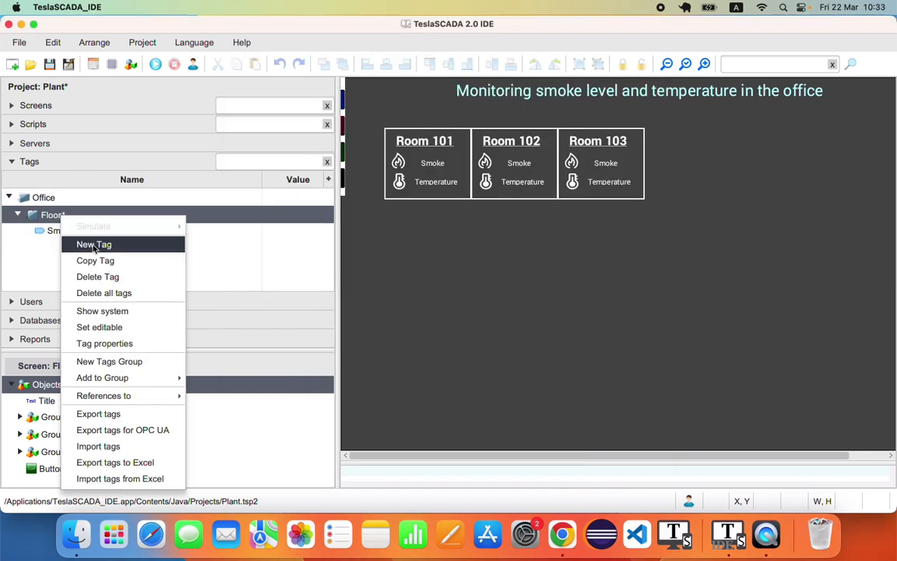
pyautogui.click(91, 245)
pyautogui.doubleClick(539, 119)
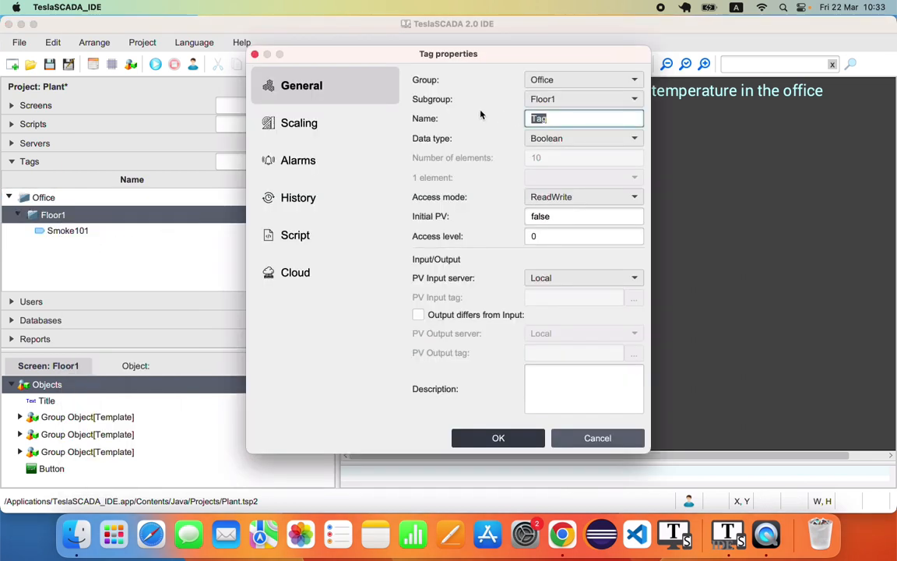
pyautogui.write('Temperature101')
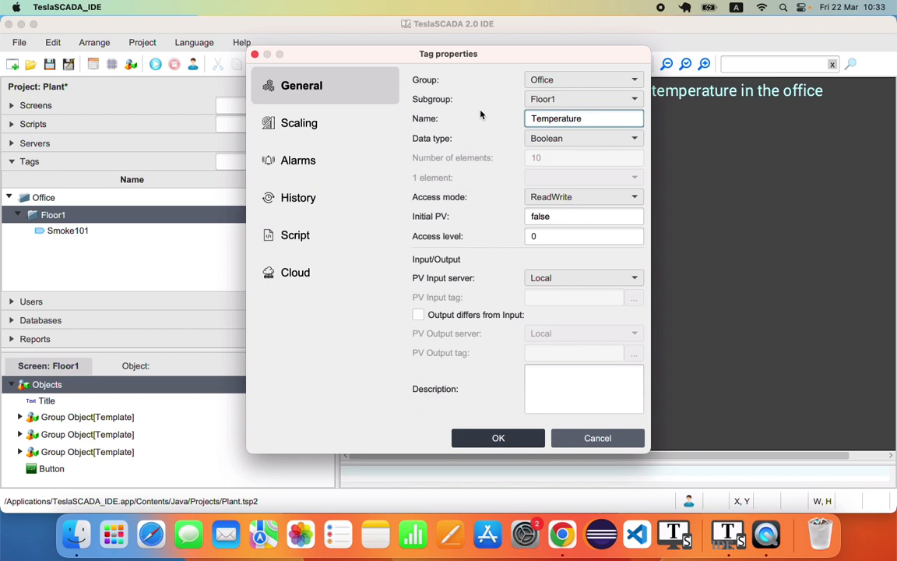
pyautogui.click(528, 144)
pyautogui.click(553, 251)
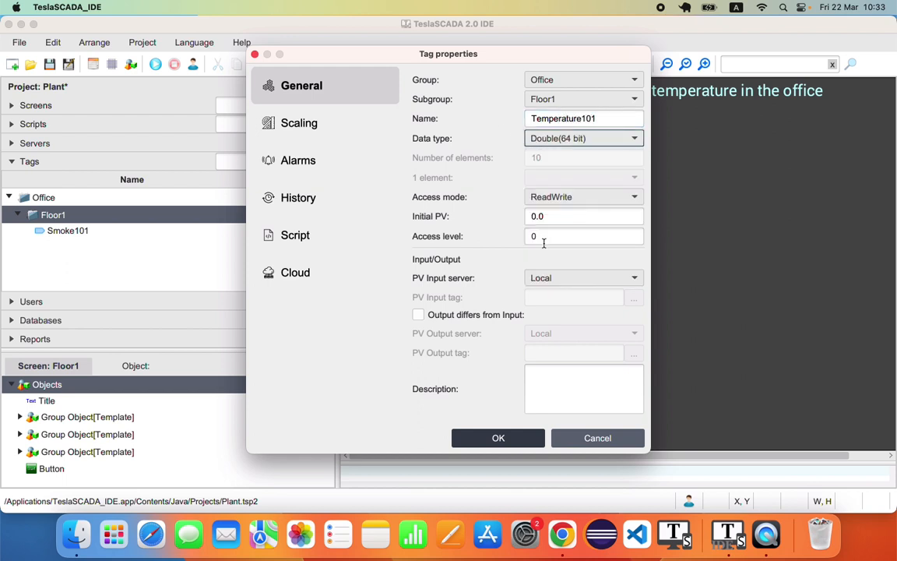
# Enable I/O scaling for Temperature101 with a raw value maximum of 1000 and an EU value maximum of 50
pyautogui.click(328, 130)
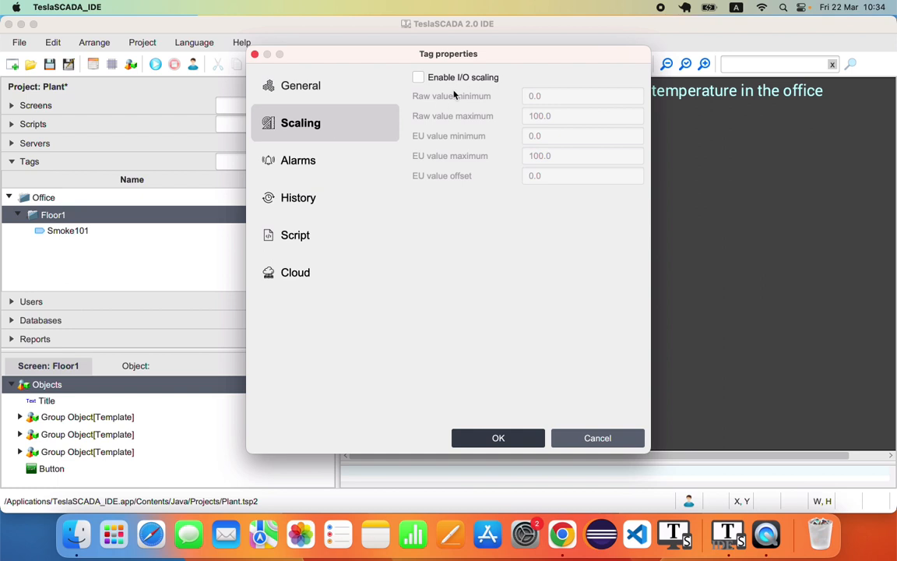
pyautogui.click(418, 78)
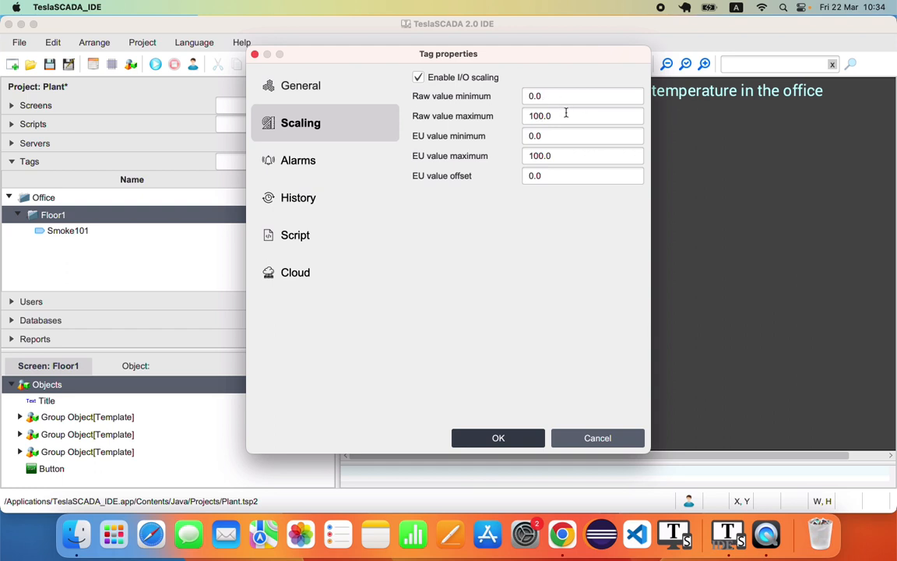
pyautogui.moveTo(565, 115); pyautogui.dragTo(475, 115)
pyautogui.write('1000')
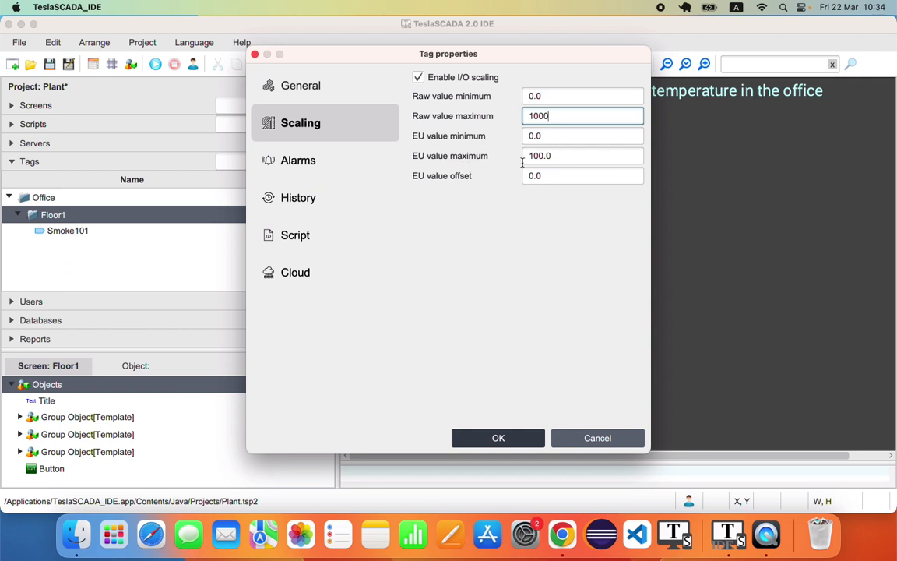
pyautogui.moveTo(559, 158); pyautogui.dragTo(506, 162)
pyautogui.write('50')
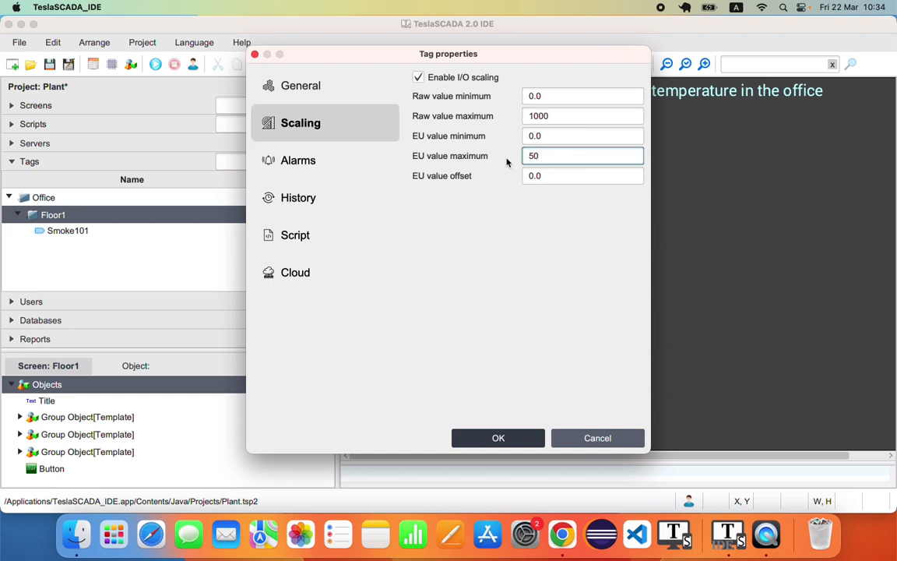
pyautogui.click(544, 178)
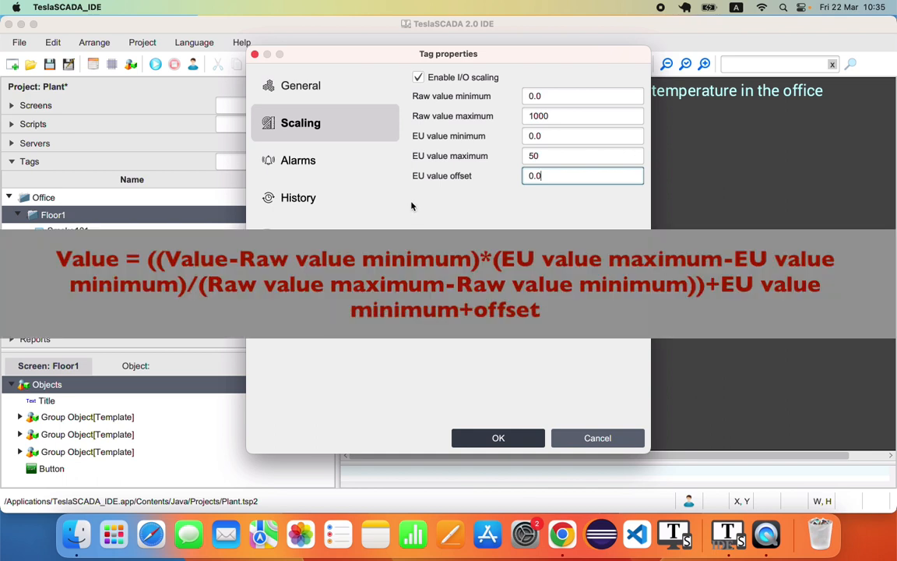
# Enable history for Temperature101 with database storage and the deadband option turned on
pyautogui.click(294, 161)
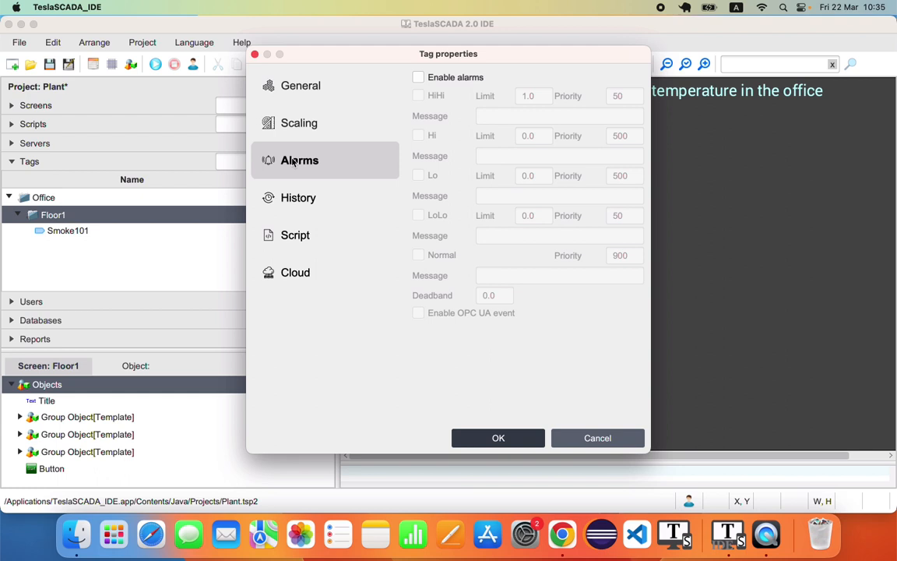
pyautogui.click(322, 202)
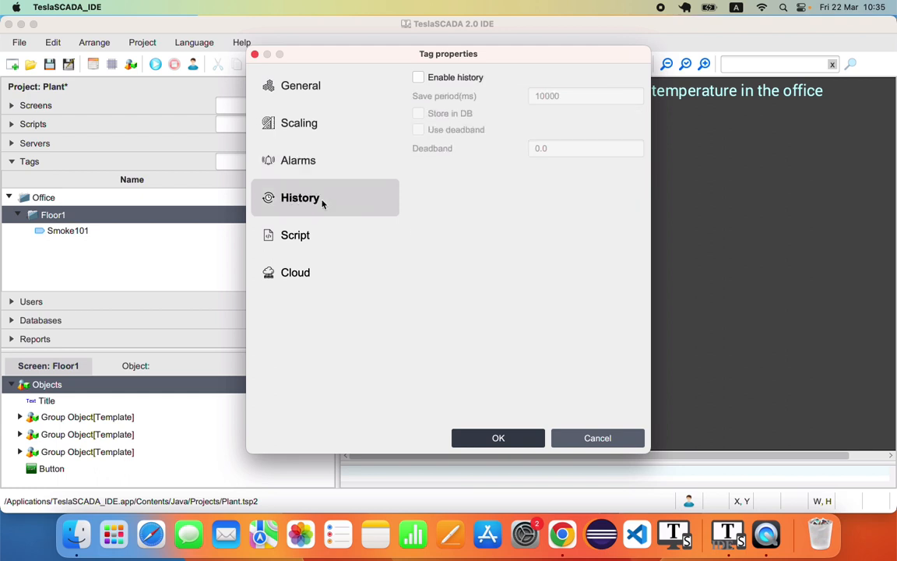
pyautogui.click(418, 77)
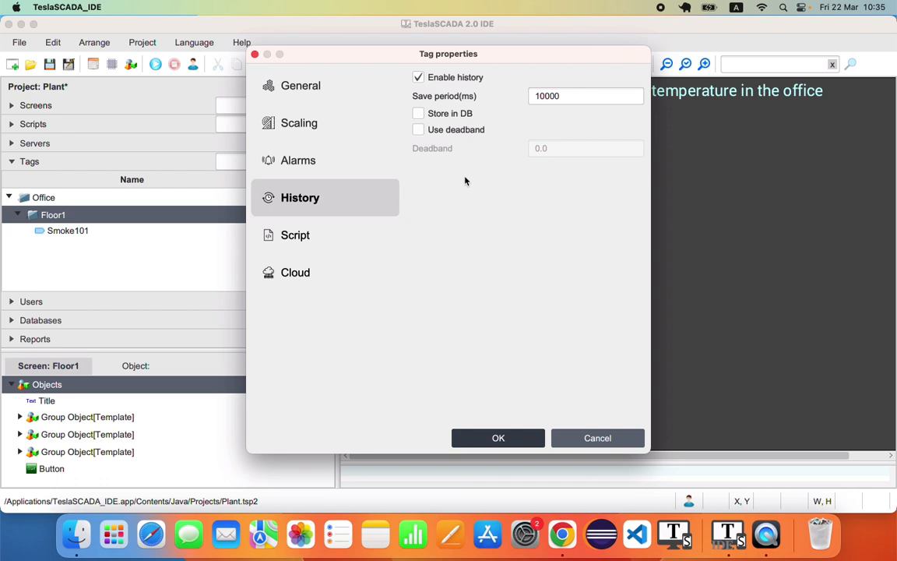
pyautogui.click(419, 114)
pyautogui.click(420, 130)
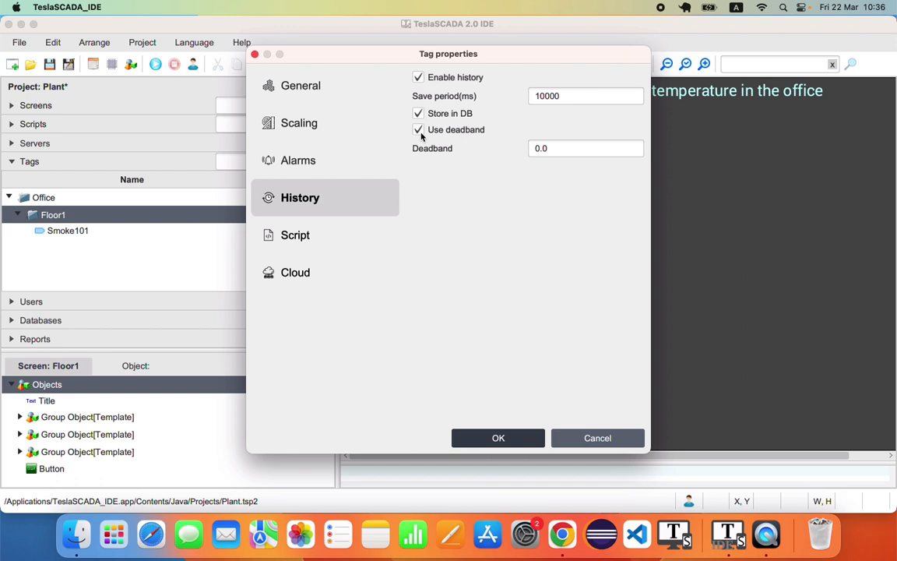
# Enable script execution for Temperature101 and choose Tag.PV==Value as the trigger type
pyautogui.click(309, 236)
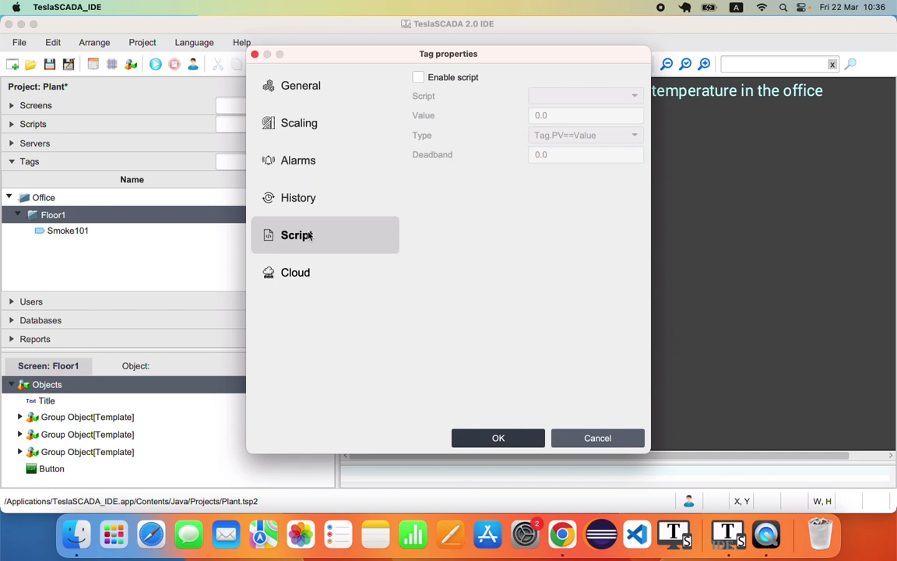
pyautogui.click(423, 86)
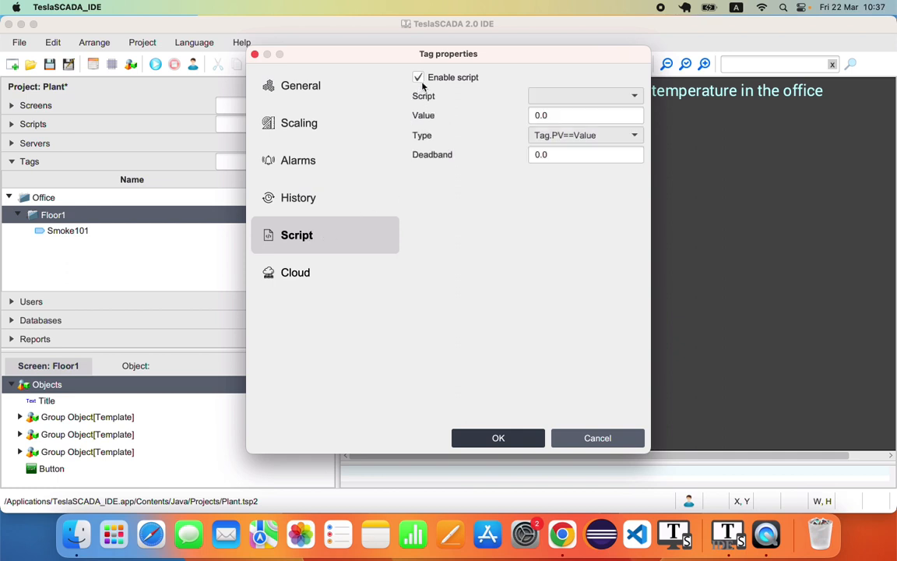
pyautogui.click(547, 95)
pyautogui.click(546, 96)
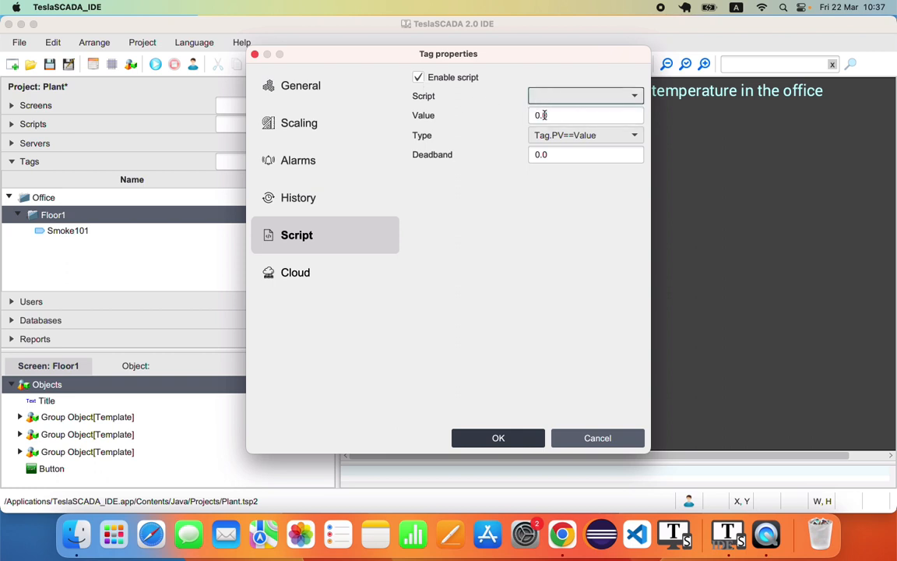
pyautogui.press('Tab')
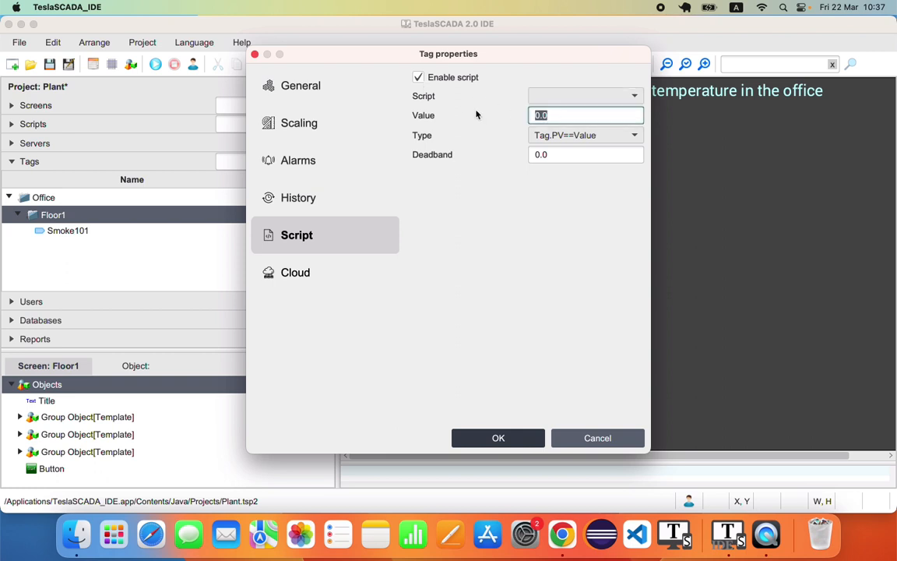
pyautogui.click(550, 136)
pyautogui.click(555, 151)
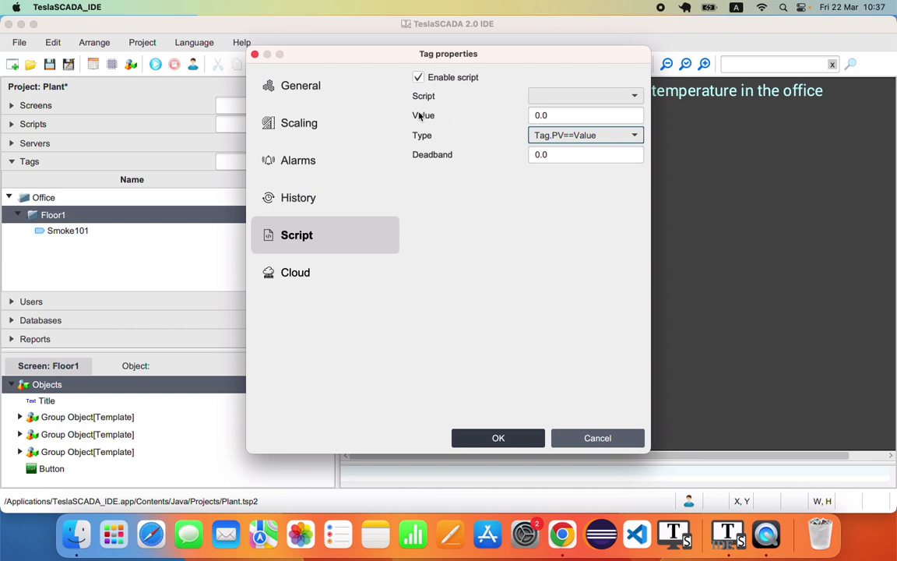
# Enable cloud for Temperature101 and look over the available display types
pyautogui.click(300, 273)
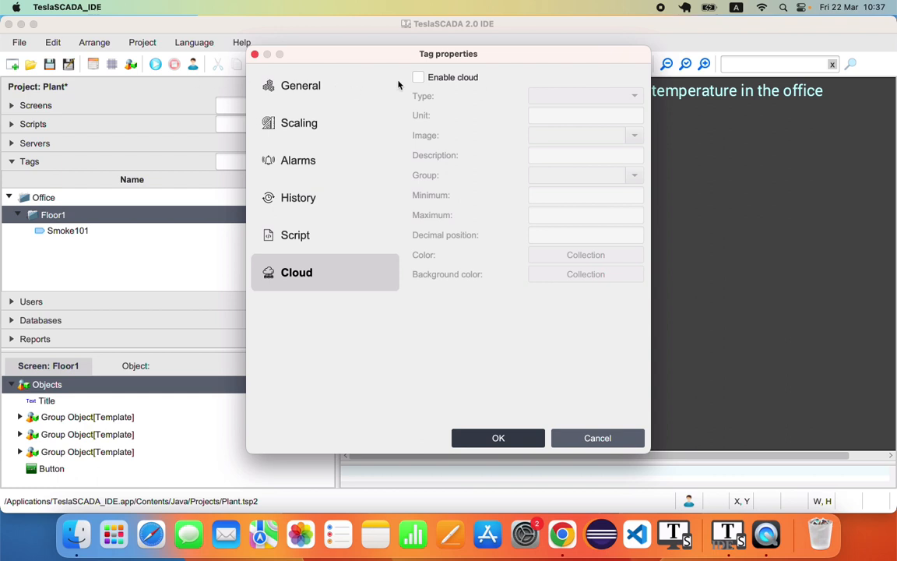
pyautogui.click(428, 79)
pyautogui.click(543, 97)
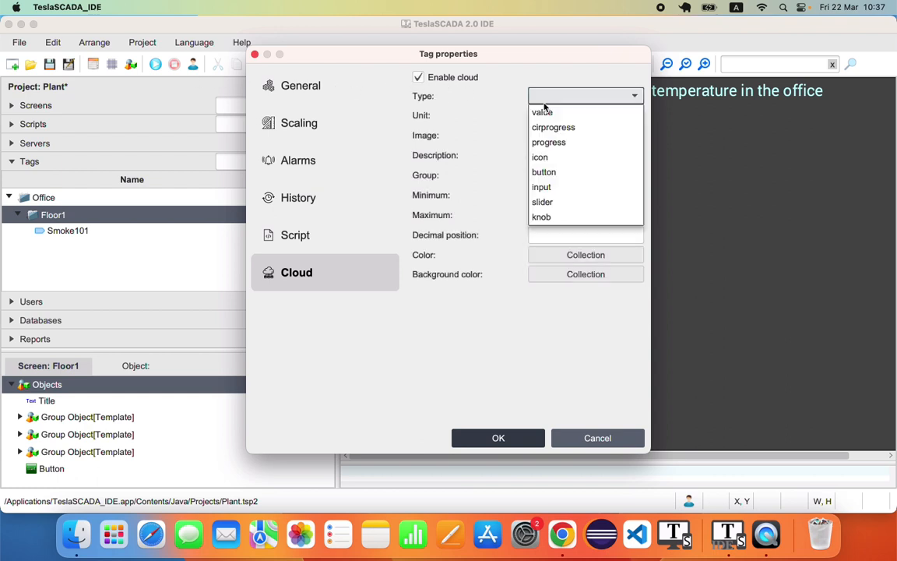
pyautogui.click(543, 104)
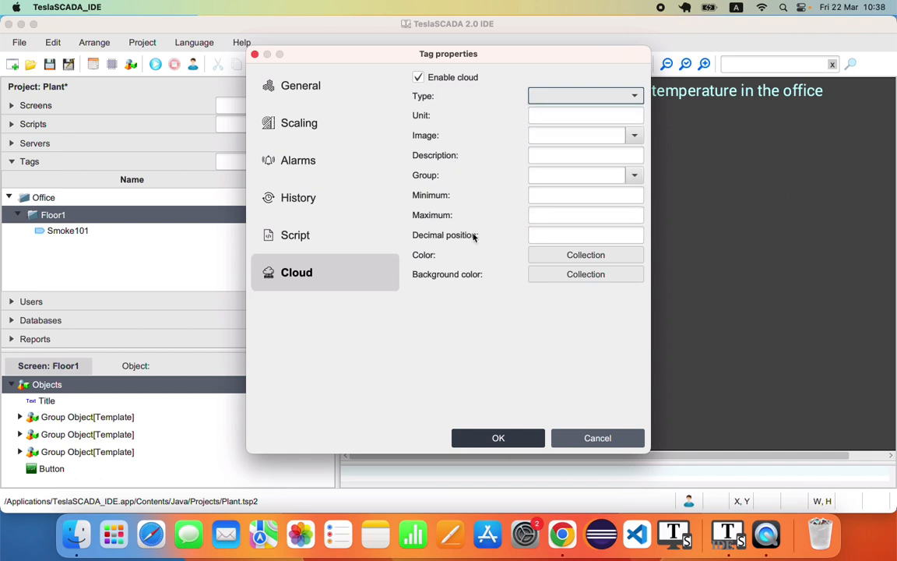
# Examine the range and color settings in the cloud color and background color collections
pyautogui.click(567, 257)
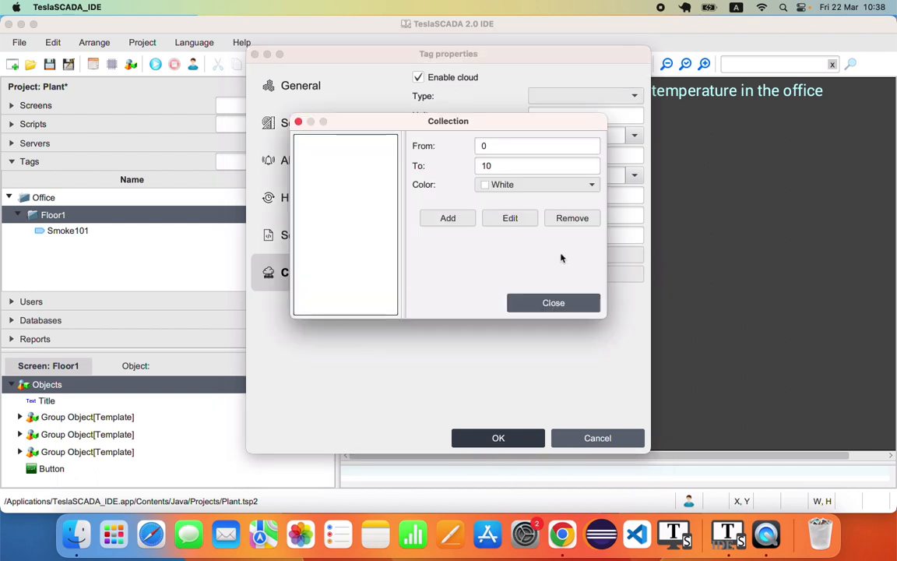
pyautogui.doubleClick(502, 146)
pyautogui.doubleClick(497, 166)
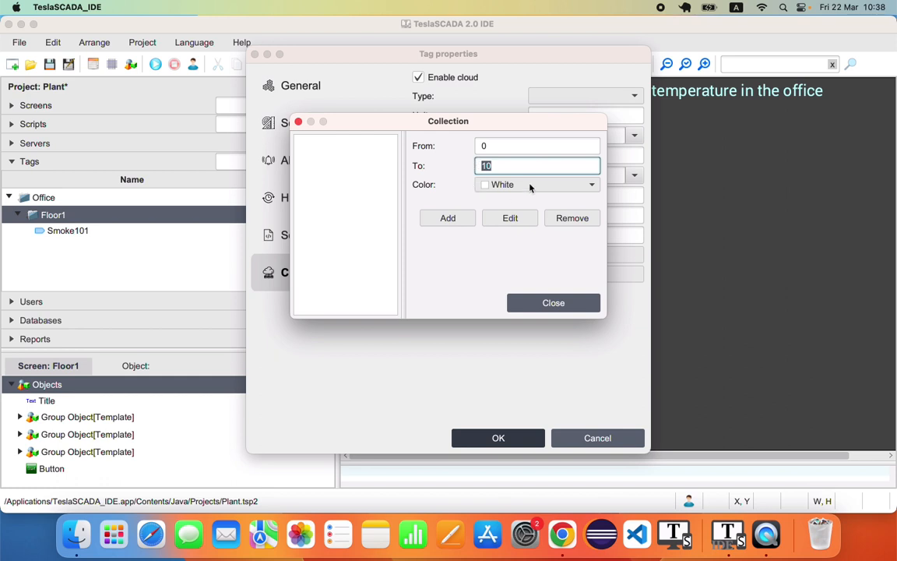
pyautogui.click(549, 302)
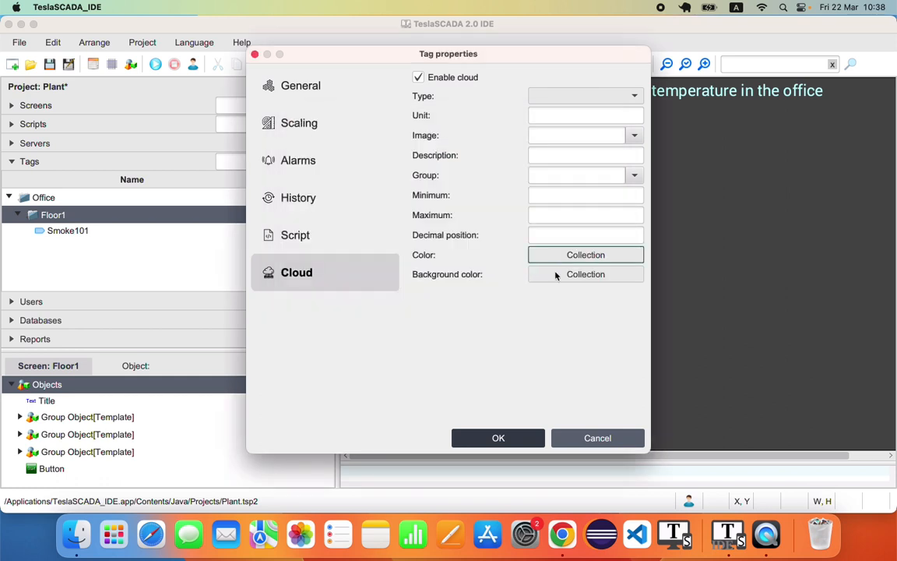
pyautogui.click(555, 274)
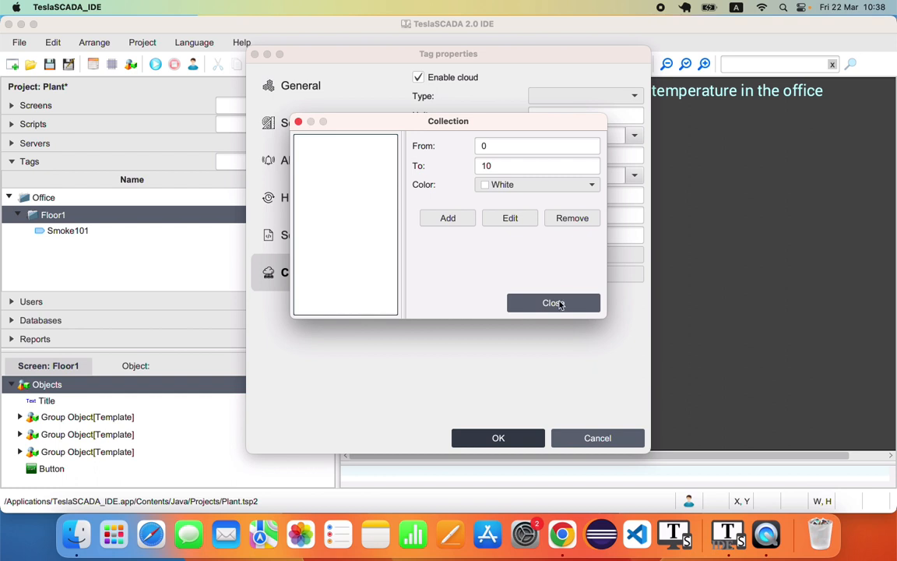
pyautogui.click(561, 303)
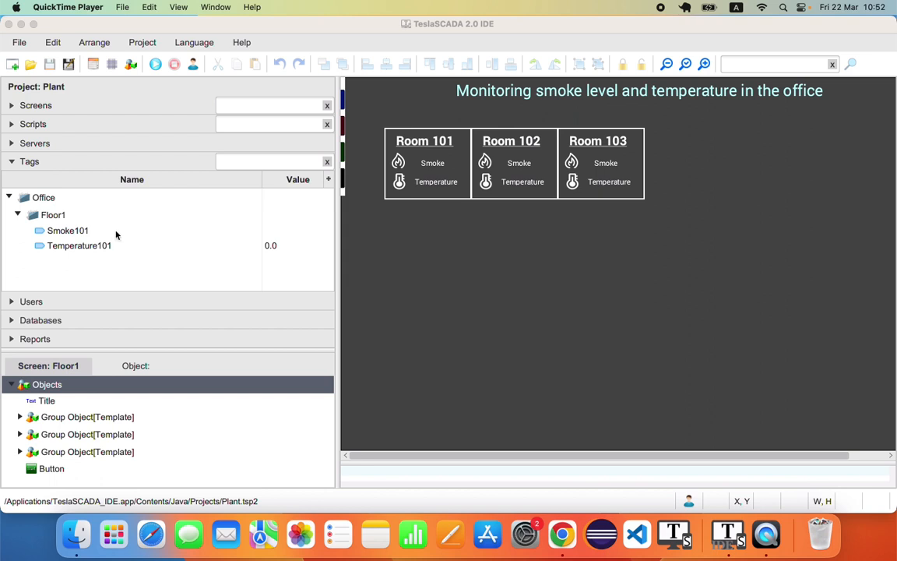
# Duplicate the Floor1 subgroup with its tags and expand both subgroups in an enlarged tag tree
pyautogui.click(18, 216)
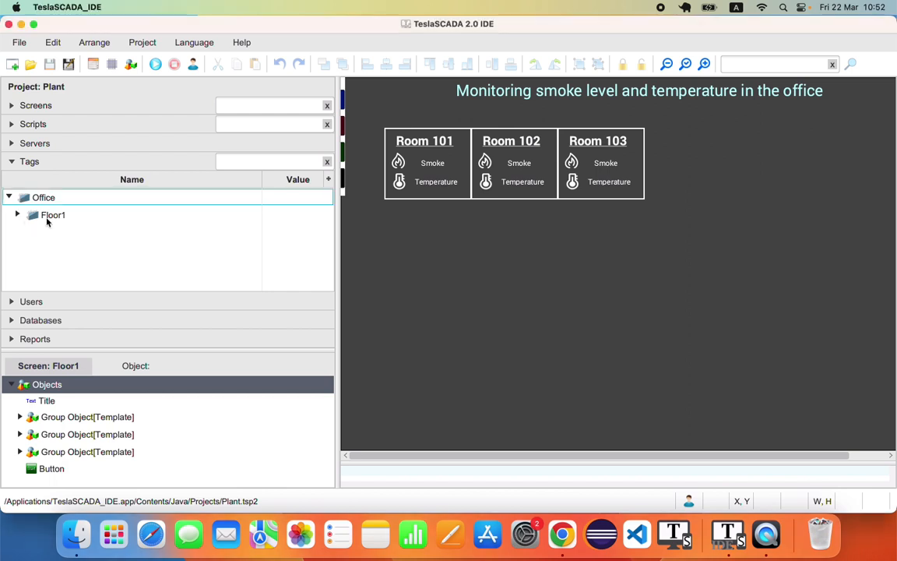
pyautogui.rightClick(47, 218)
pyautogui.click(81, 264)
pyautogui.click(18, 230)
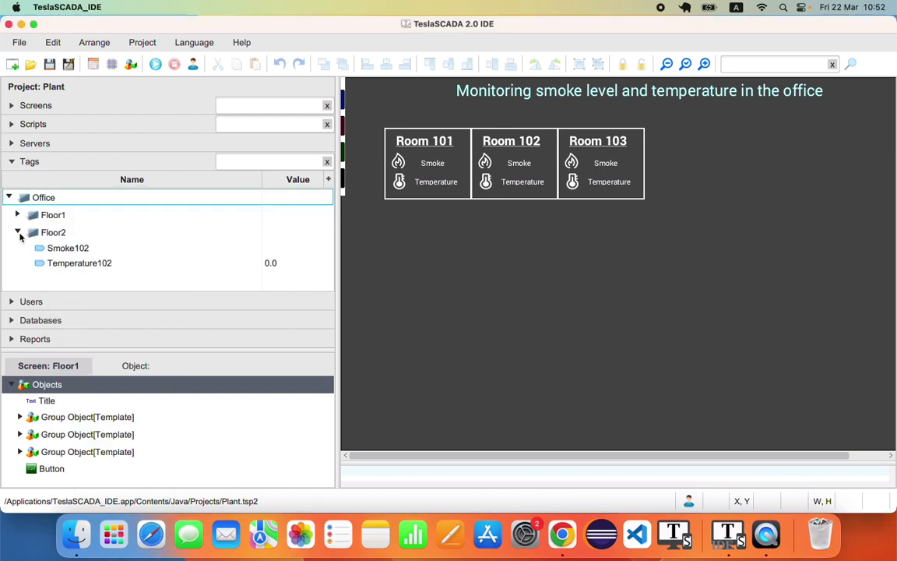
pyautogui.click(18, 214)
pyautogui.moveTo(123, 349); pyautogui.dragTo(122, 414)
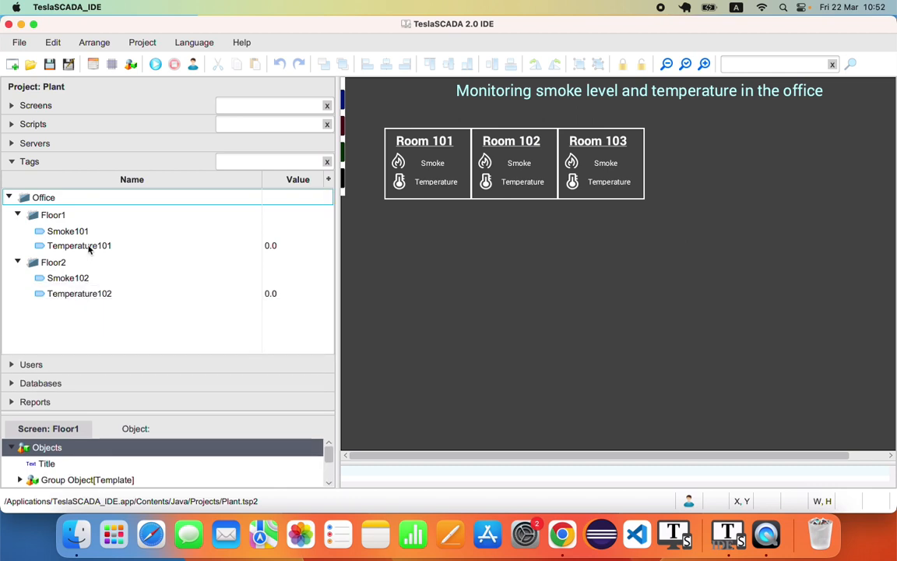
# Compare the tags of Floor1 and Floor2, and duplicate the Floor2 subgroup with its tags
pyautogui.click(58, 217)
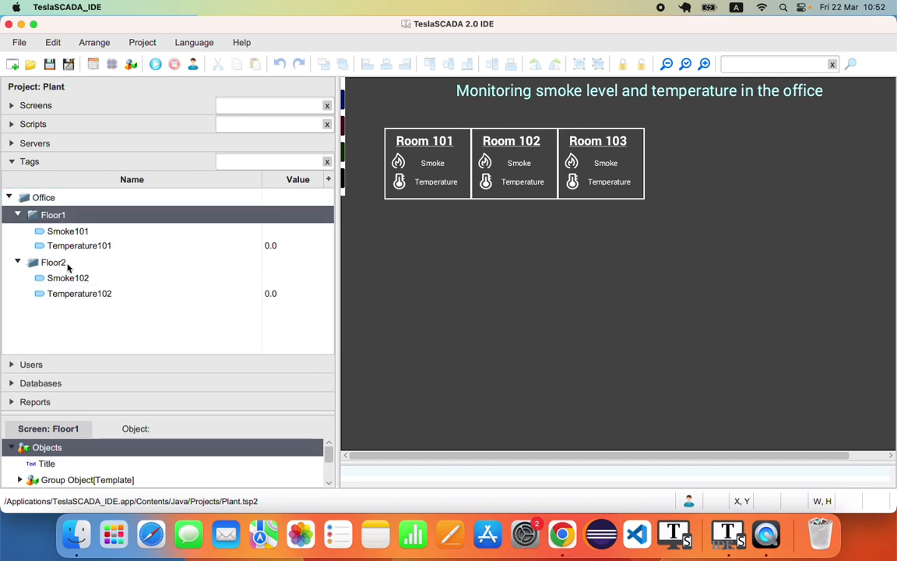
pyautogui.click(68, 263)
pyautogui.click(72, 231)
pyautogui.click(99, 244)
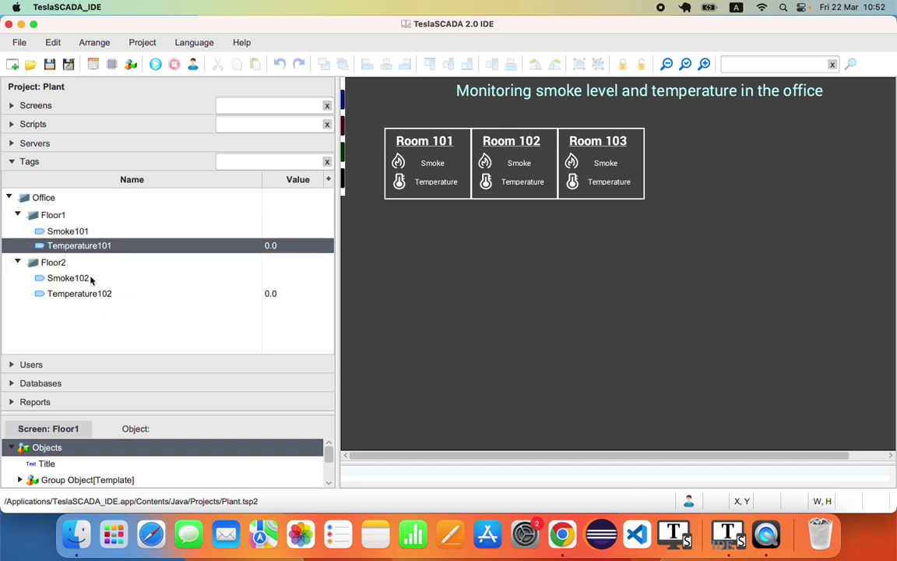
pyautogui.click(91, 278)
pyautogui.click(109, 296)
pyautogui.rightClick(19, 264)
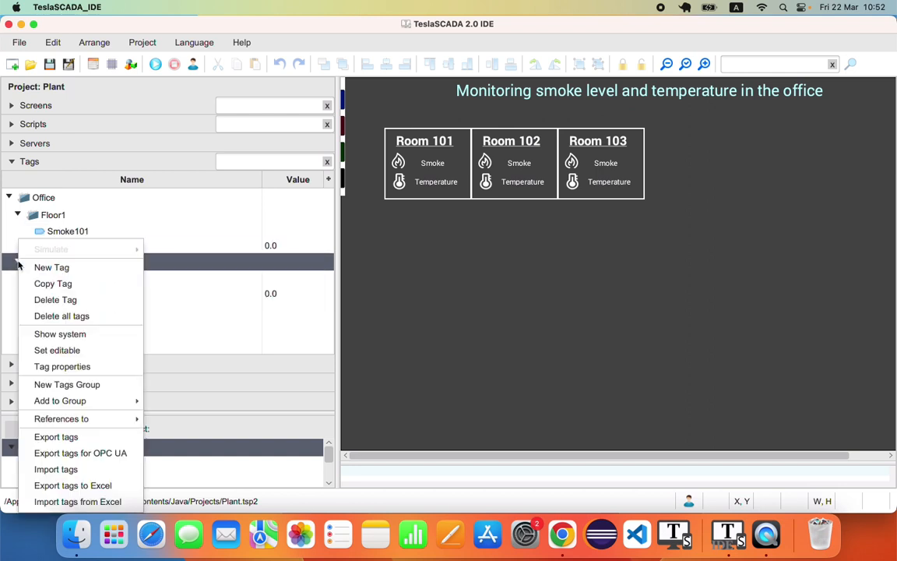
pyautogui.click(48, 283)
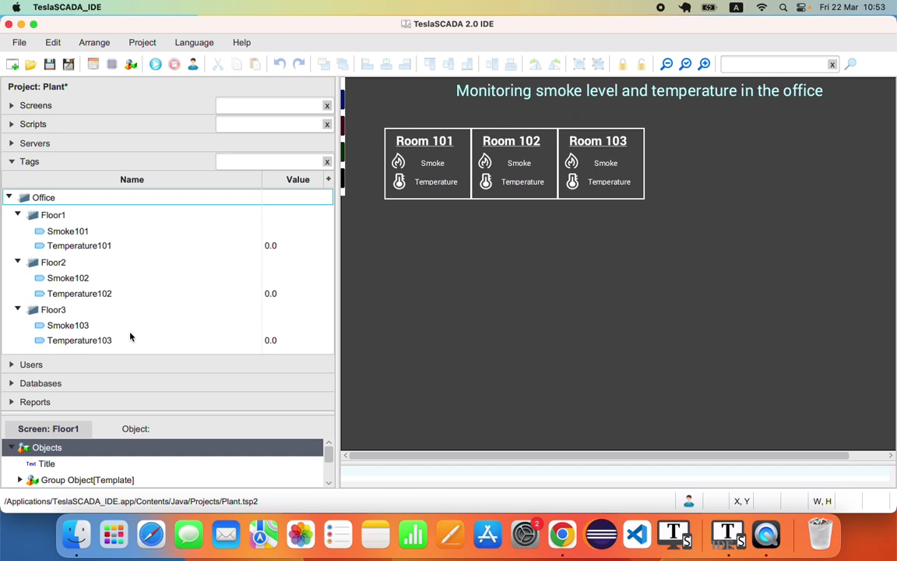
# Add a new top-level tags group named Production next to the Office group
pyautogui.click(8, 197)
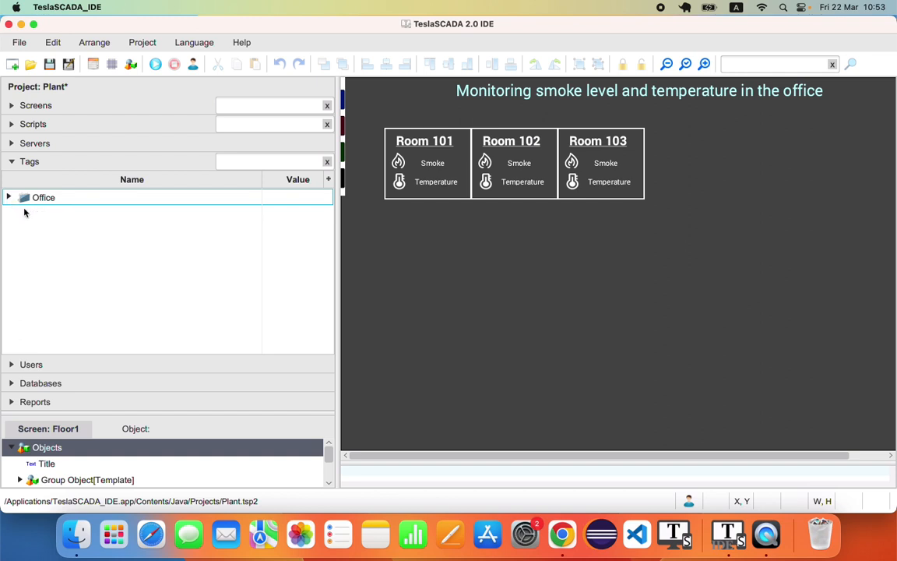
pyautogui.rightClick(84, 242)
pyautogui.click(144, 382)
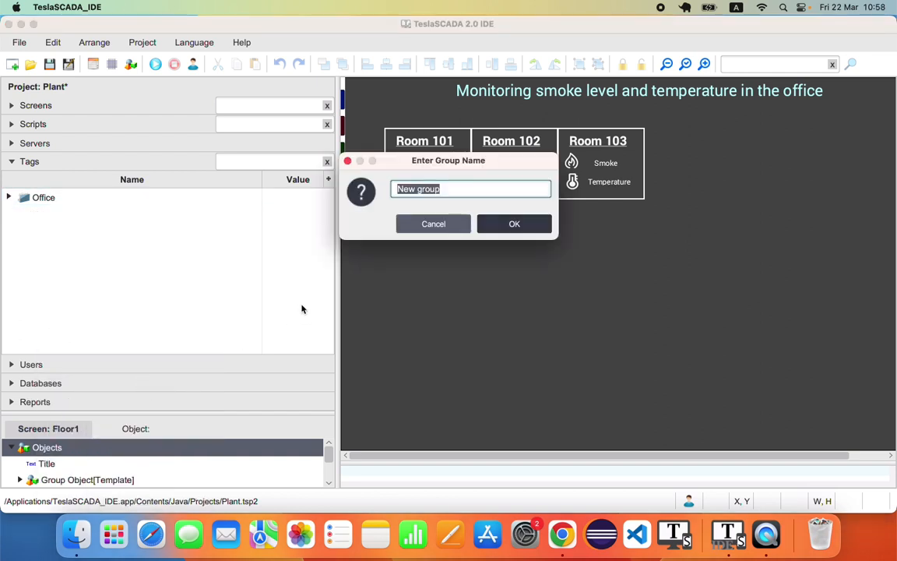
pyautogui.write('Production')
pyautogui.press('Return')
pyautogui.click(9, 197)
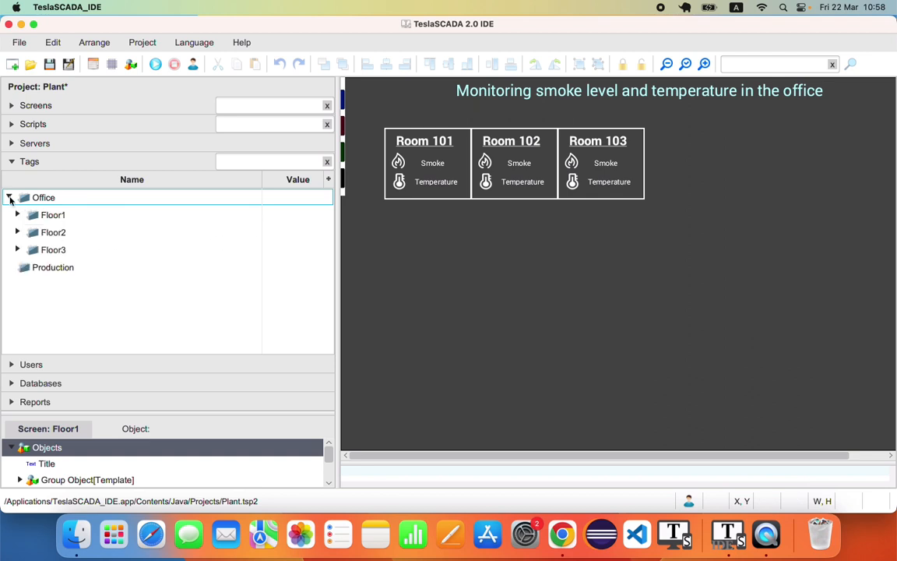
pyautogui.click(9, 197)
# Add a subgroup named Production1 to the Production tags group and expand the group
pyautogui.rightClick(24, 217)
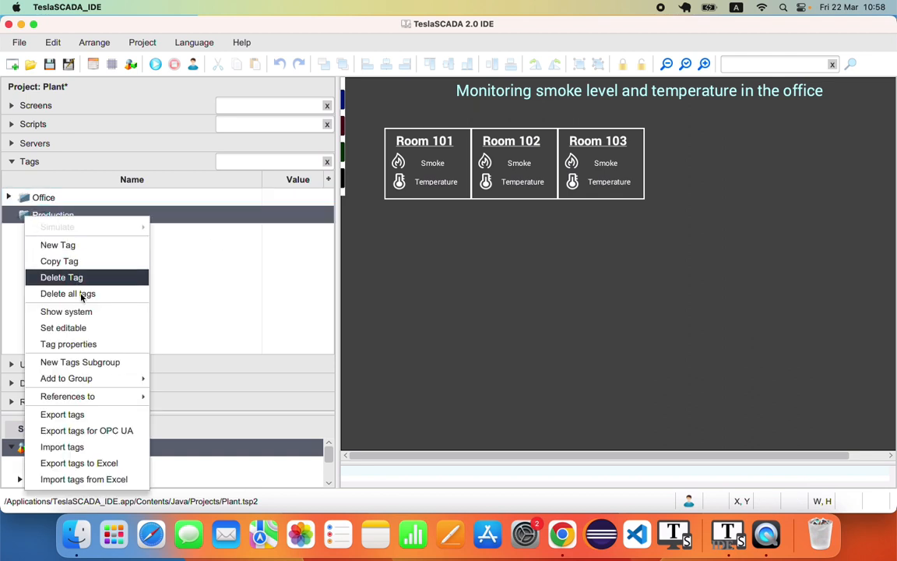
pyautogui.click(97, 361)
pyautogui.write('Pro')
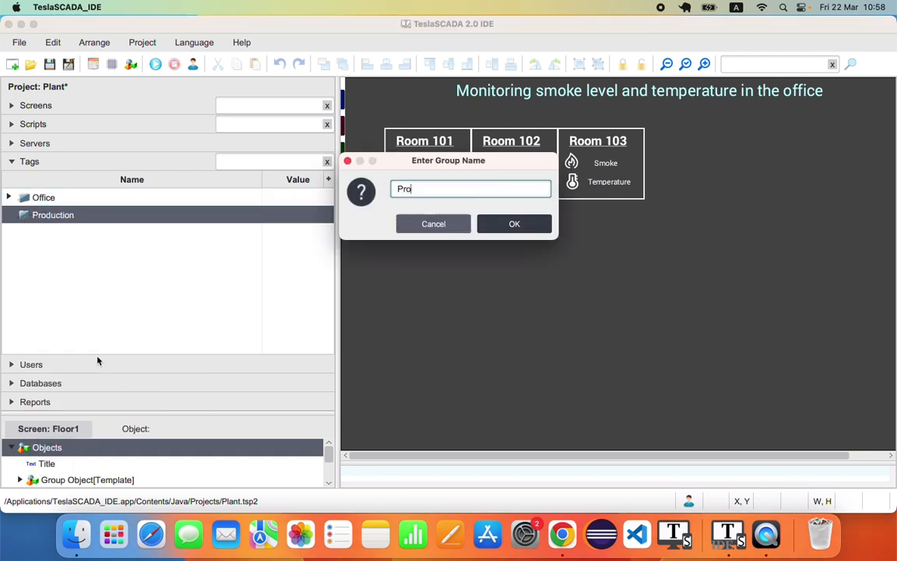
pyautogui.write('duction1')
pyautogui.press('Return')
pyautogui.click(10, 217)
pyautogui.click(34, 233)
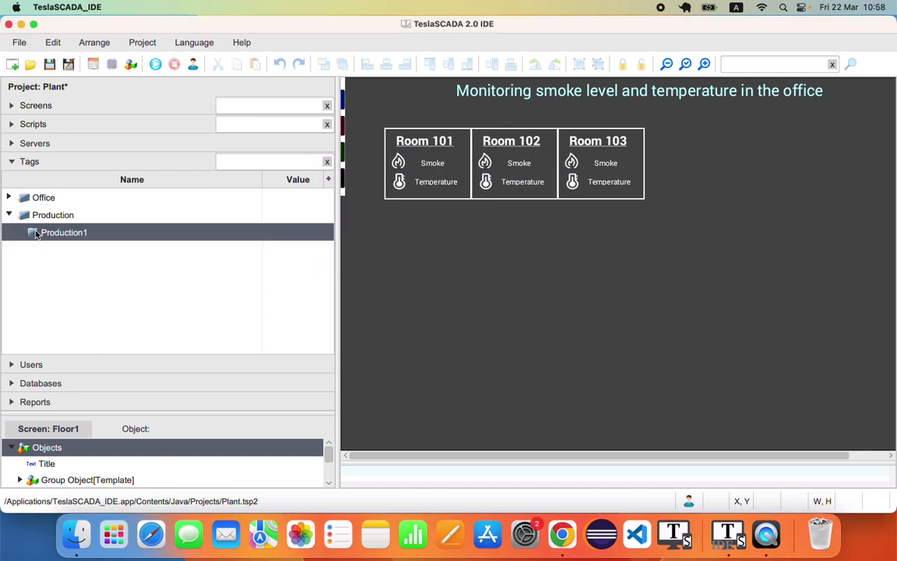
# Create a tag named {group}{subgroup}Tank1 in the Production1 subgroup and expand the subgroup
pyautogui.rightClick(34, 232)
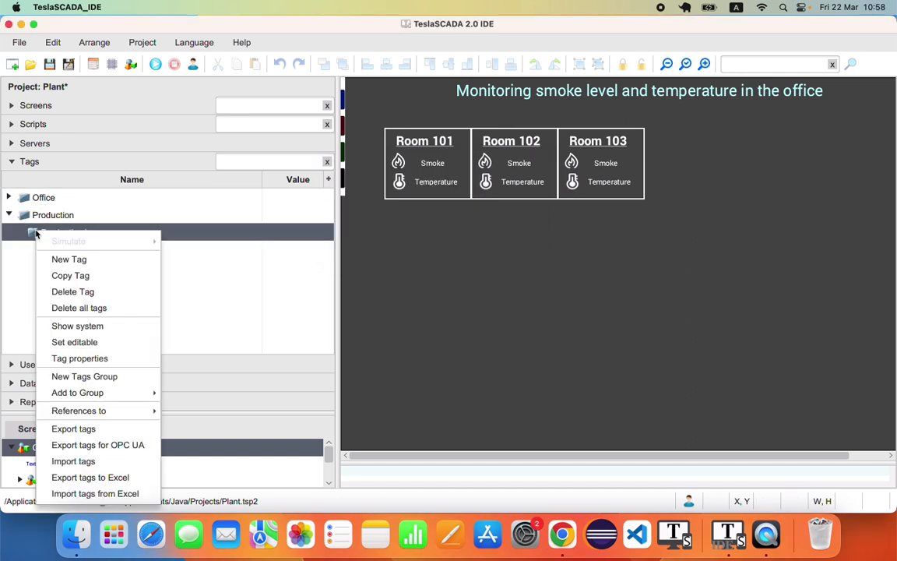
pyautogui.click(75, 261)
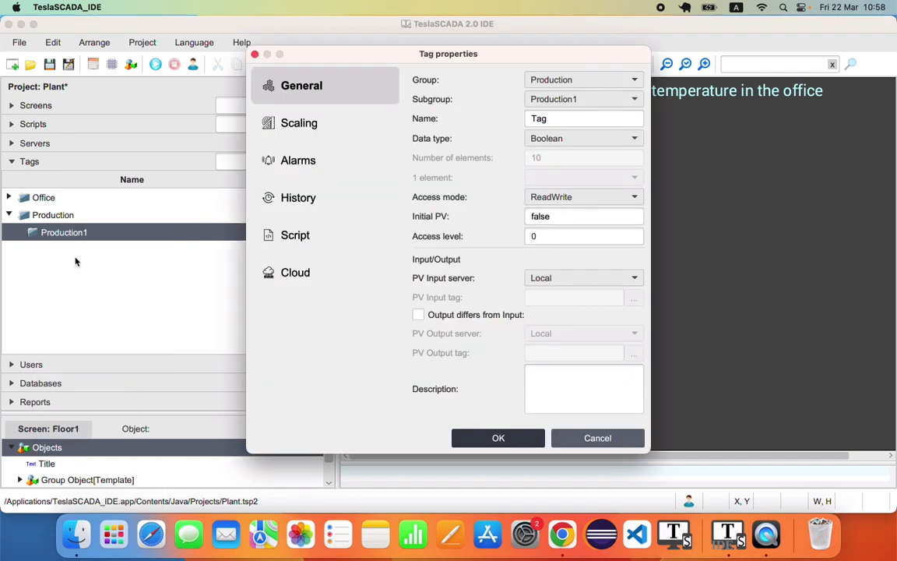
pyautogui.moveTo(567, 117); pyautogui.dragTo(465, 117)
pyautogui.write('{}')
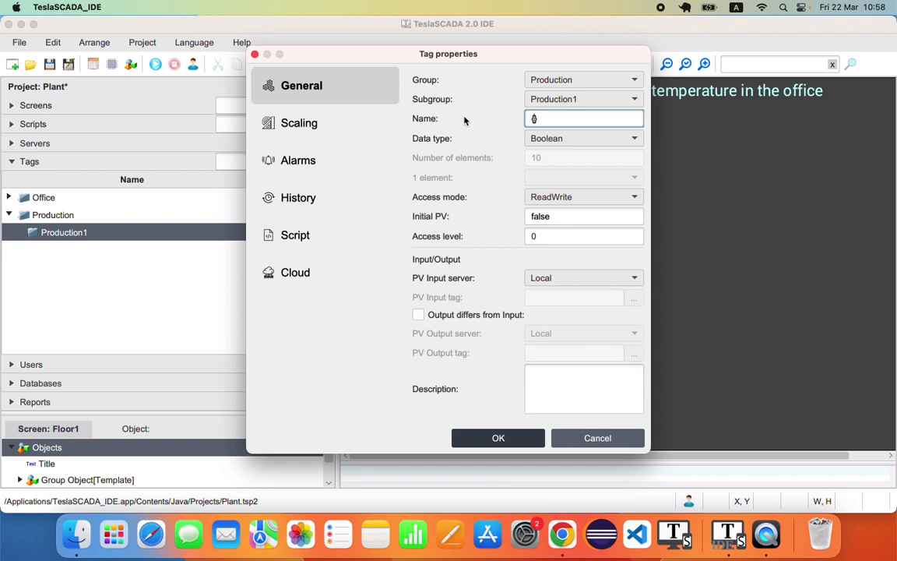
pyautogui.write('group')
pyautogui.press('Right')
pyautogui.write('{}')
pyautogui.press('Left')
pyautogui.write('subgroup')
pyautogui.press('Right')
pyautogui.write('Tank1')
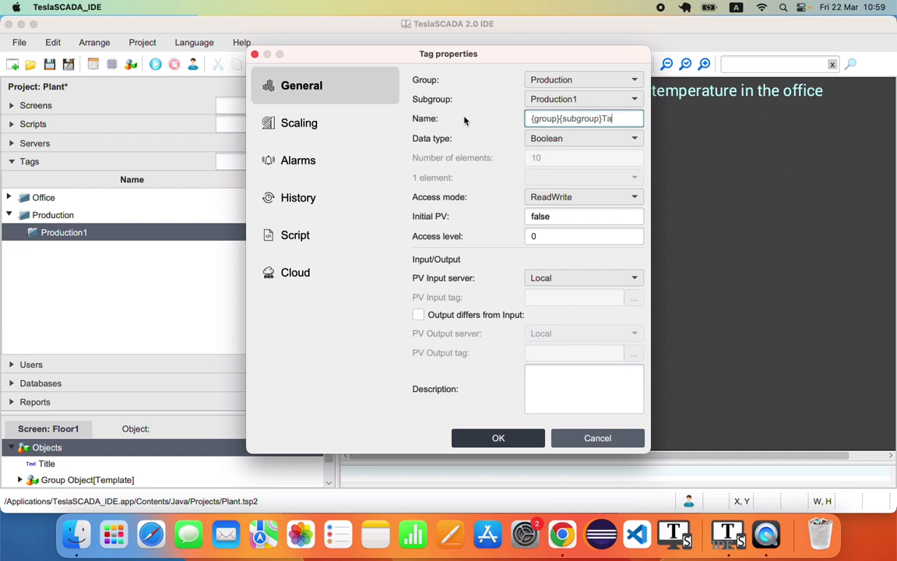
pyautogui.click(512, 438)
pyautogui.click(18, 233)
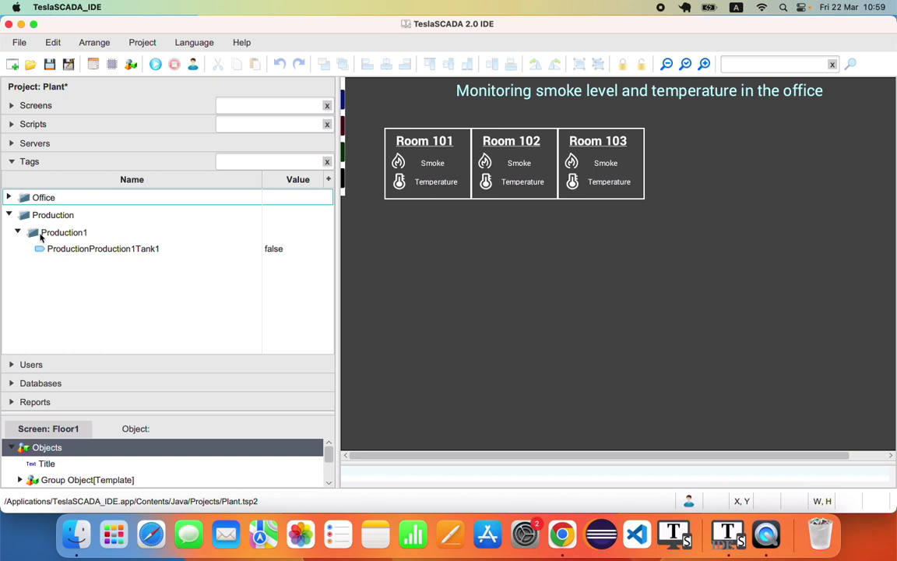
# Rename the Production1 subgroup as Store
pyautogui.doubleClick(41, 238)
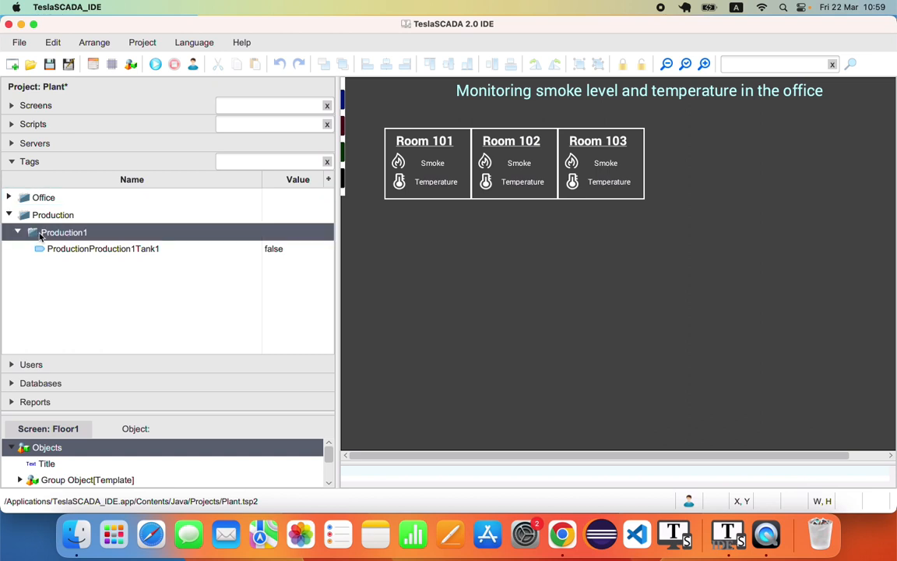
pyautogui.write('Store')
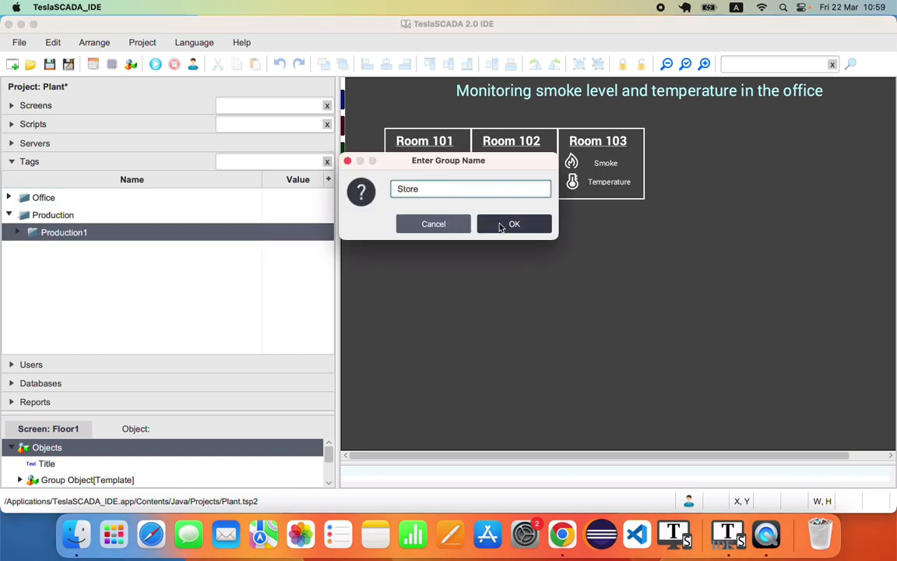
pyautogui.click(502, 224)
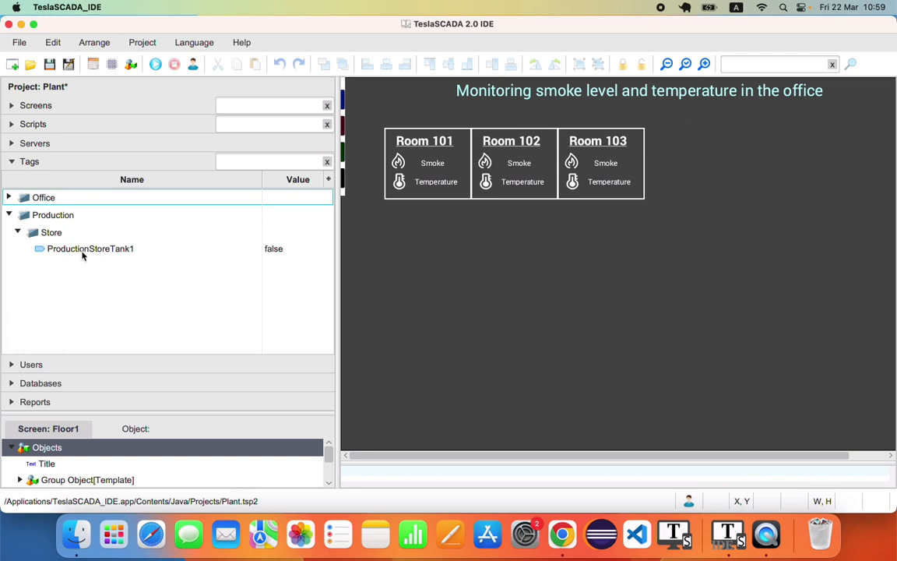
# Delete the Production group together with its tags
pyautogui.click(36, 218)
pyautogui.rightClick(36, 219)
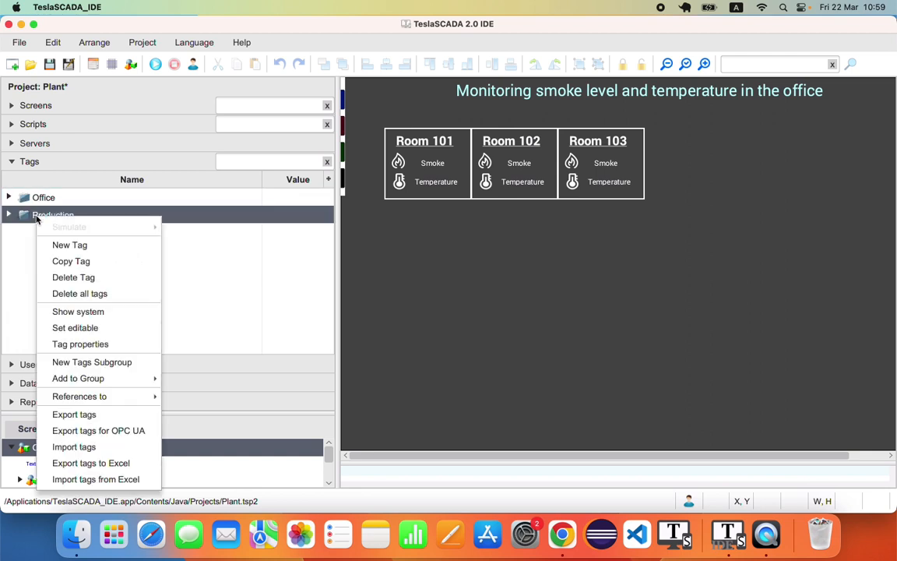
pyautogui.click(78, 277)
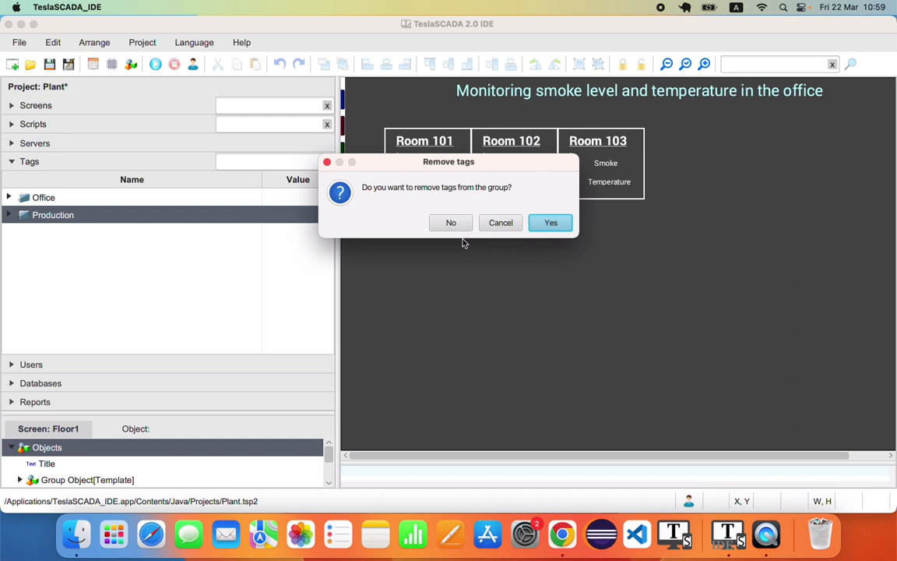
pyautogui.click(549, 222)
# Expand the Office group, make the tag tree editable and open Floor3's name for inline editing
pyautogui.click(12, 199)
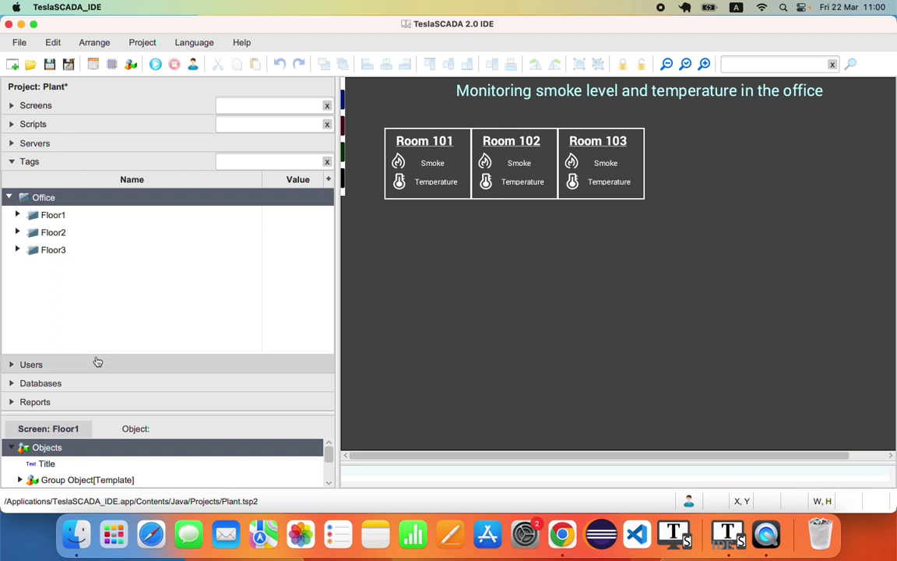
pyautogui.rightClick(100, 240)
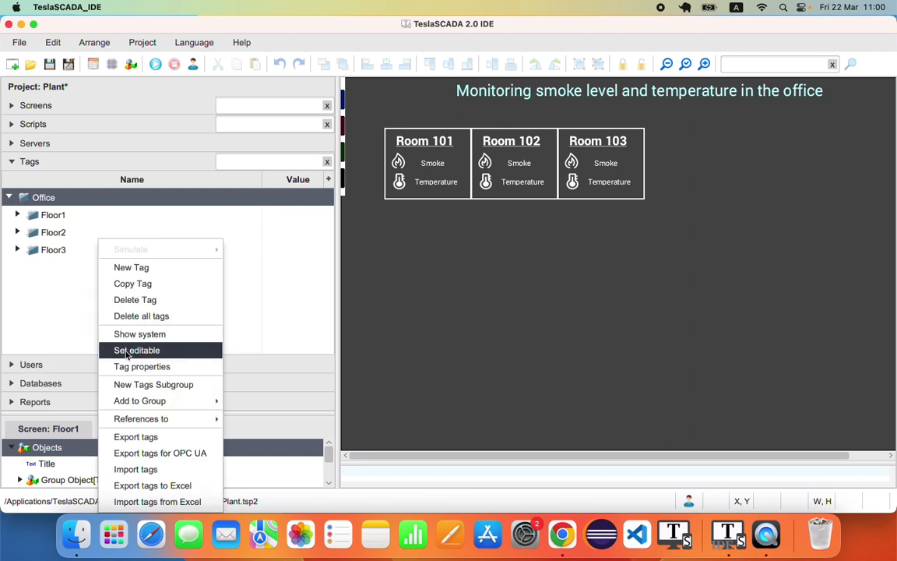
pyautogui.click(127, 350)
pyautogui.click(53, 249)
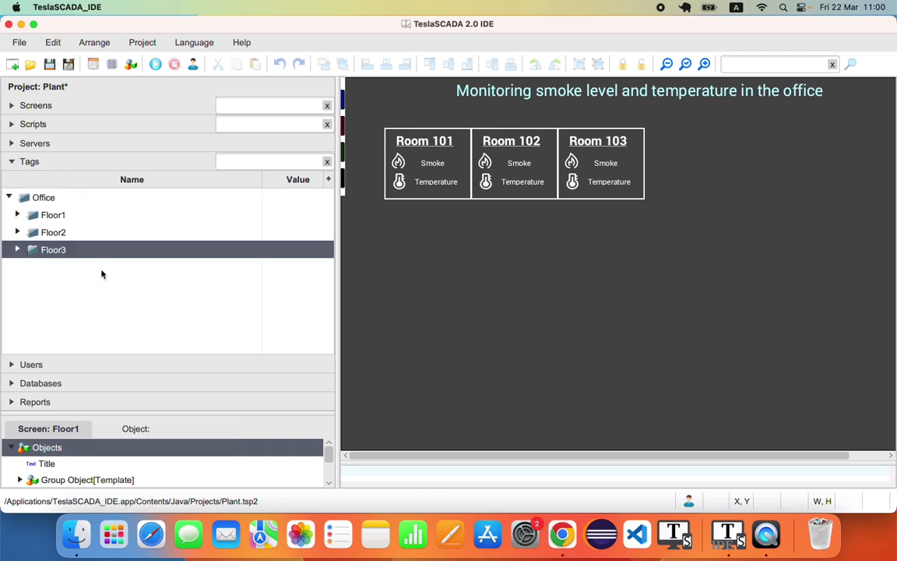
pyautogui.click(75, 253)
pyautogui.doubleClick(44, 252)
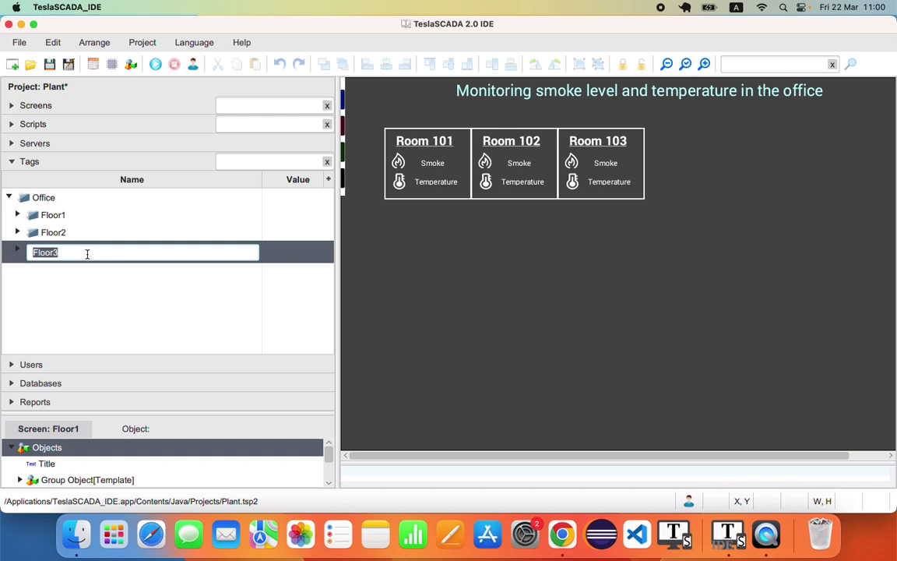
# Open Smoke103's name for inline editing, switch the tag tree's editable mode off and collapse Floor3
pyautogui.click(17, 249)
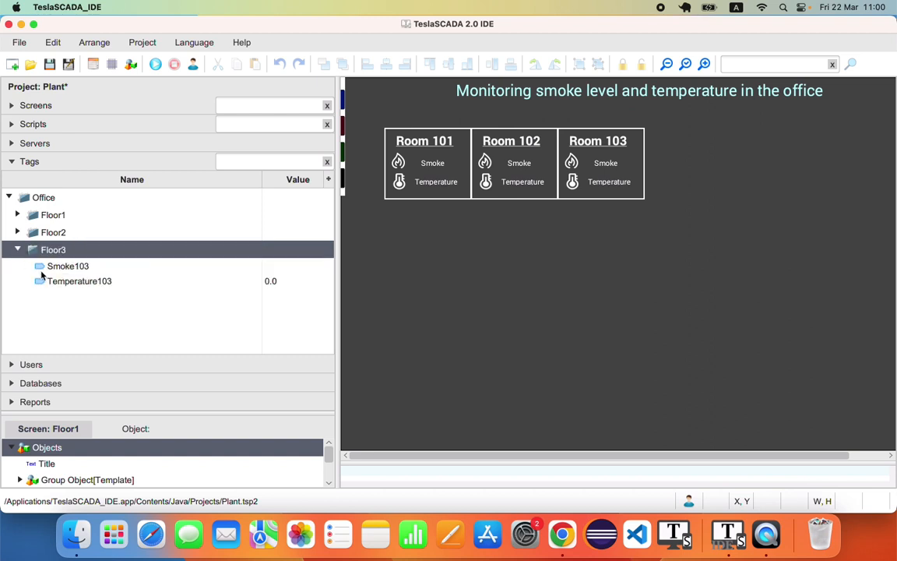
pyautogui.doubleClick(114, 267)
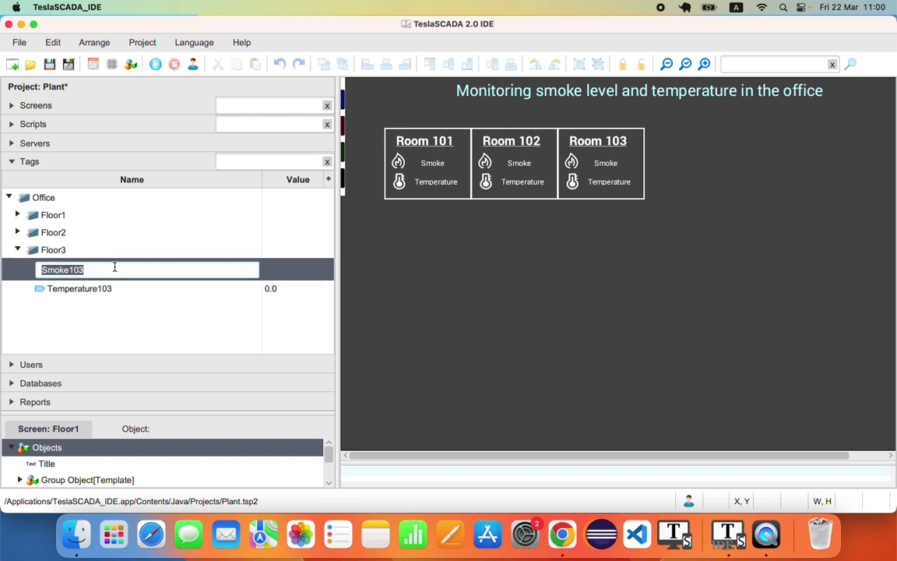
pyautogui.rightClick(100, 324)
pyautogui.click(121, 350)
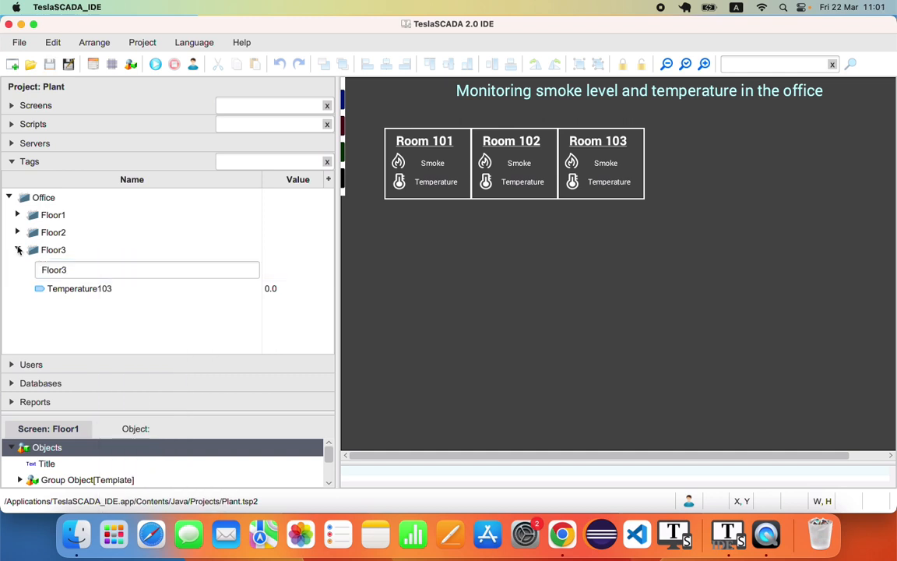
pyautogui.click(17, 249)
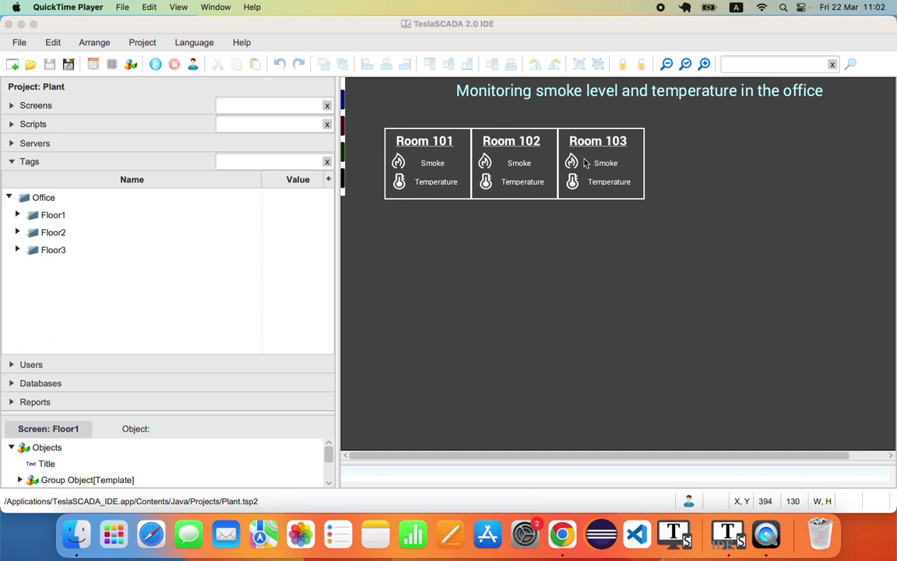
# Enlarge the objects tree and erase the Room 103 and Room 102 template groups from the Floor1 screen
pyautogui.click(538, 152)
pyautogui.click(593, 169)
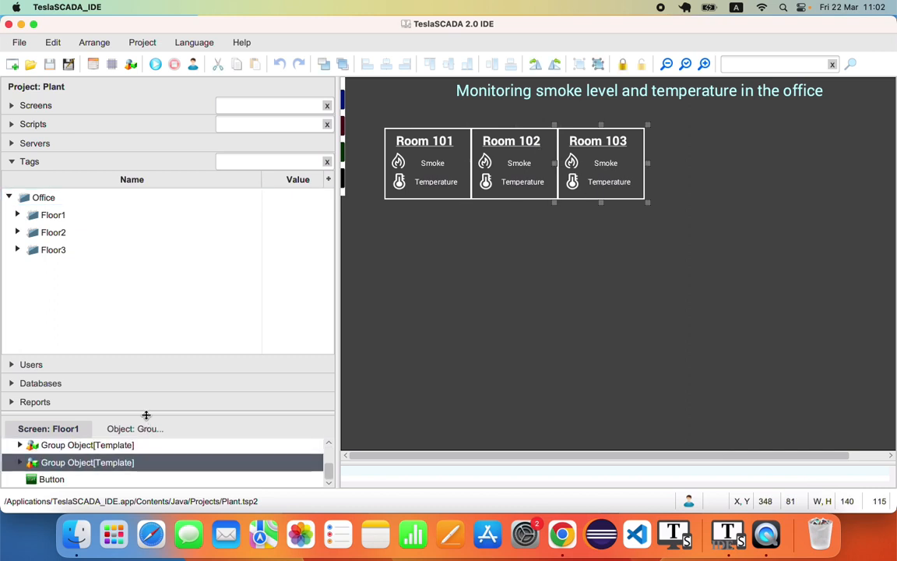
pyautogui.moveTo(146, 414); pyautogui.dragTo(166, 320)
pyautogui.rightClick(654, 177)
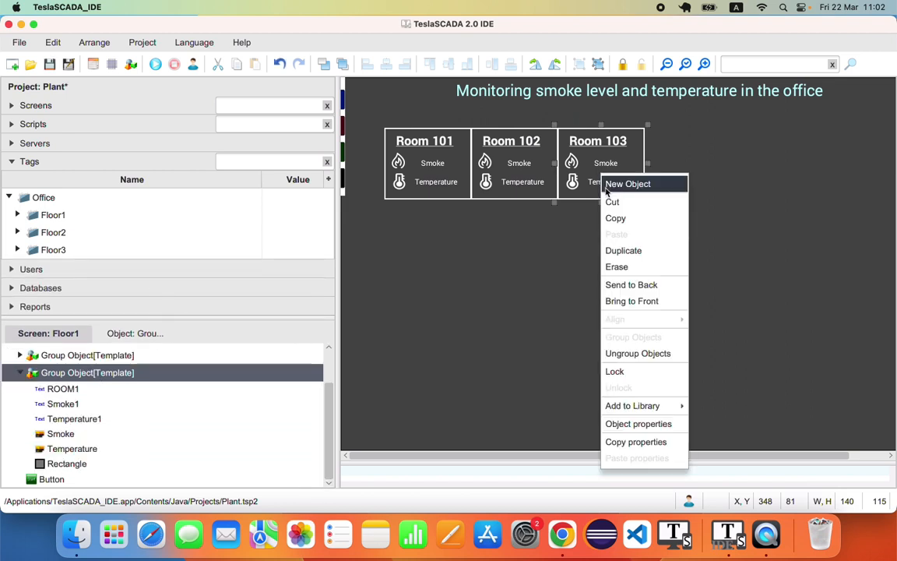
pyautogui.click(666, 266)
pyautogui.click(104, 404)
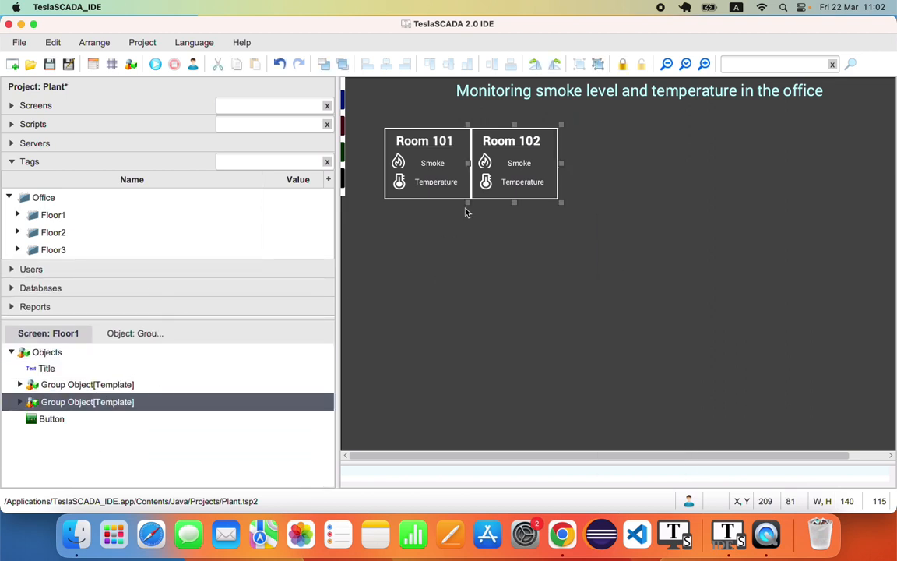
pyautogui.rightClick(513, 170)
pyautogui.click(527, 260)
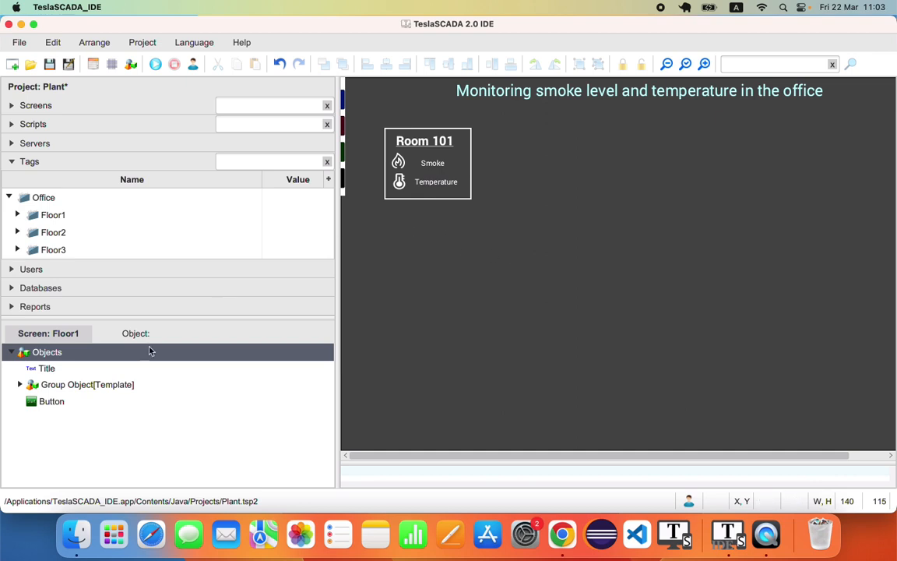
# Enable the text input property of the Smoke1 text in the Room 101 group and bind it to tag Smoke101
pyautogui.click(20, 385)
pyautogui.click(56, 404)
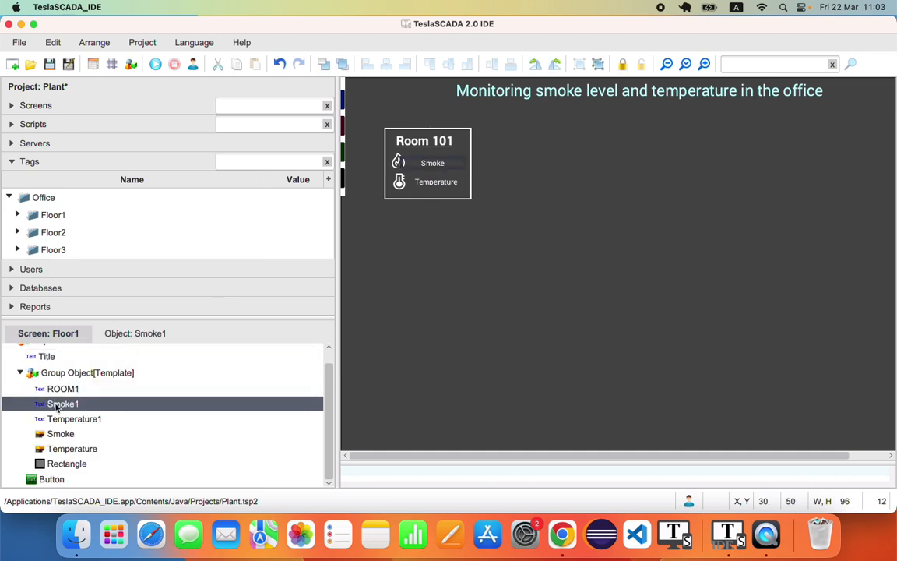
pyautogui.doubleClick(56, 404)
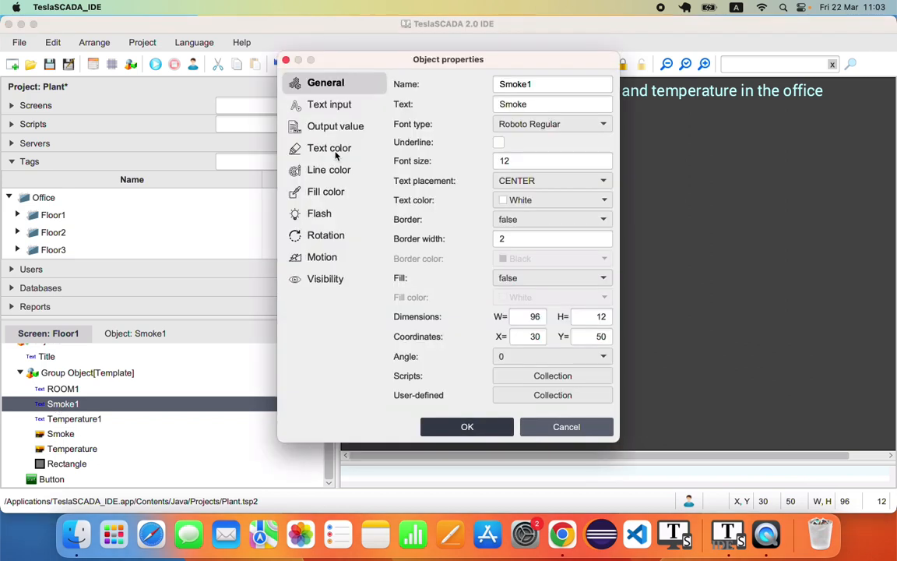
pyautogui.click(326, 105)
pyautogui.click(398, 81)
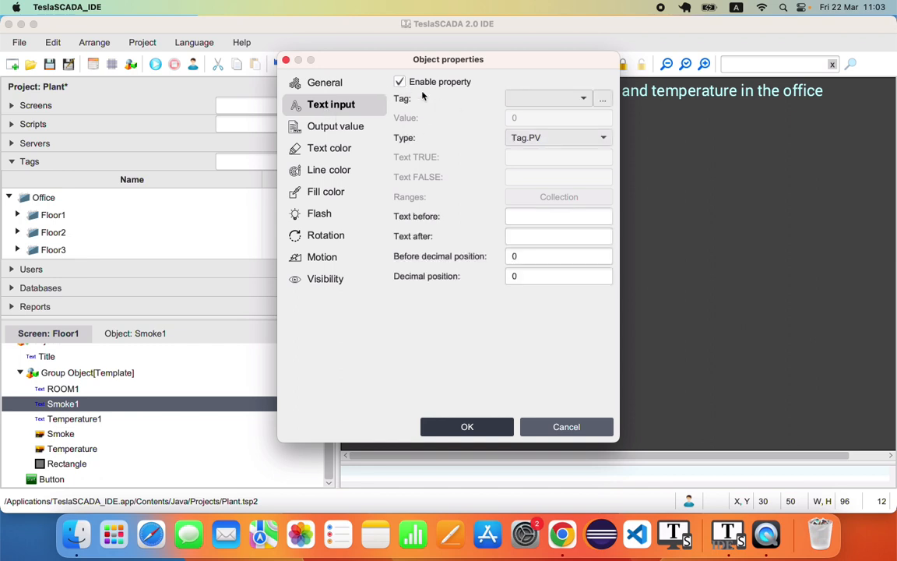
pyautogui.click(583, 98)
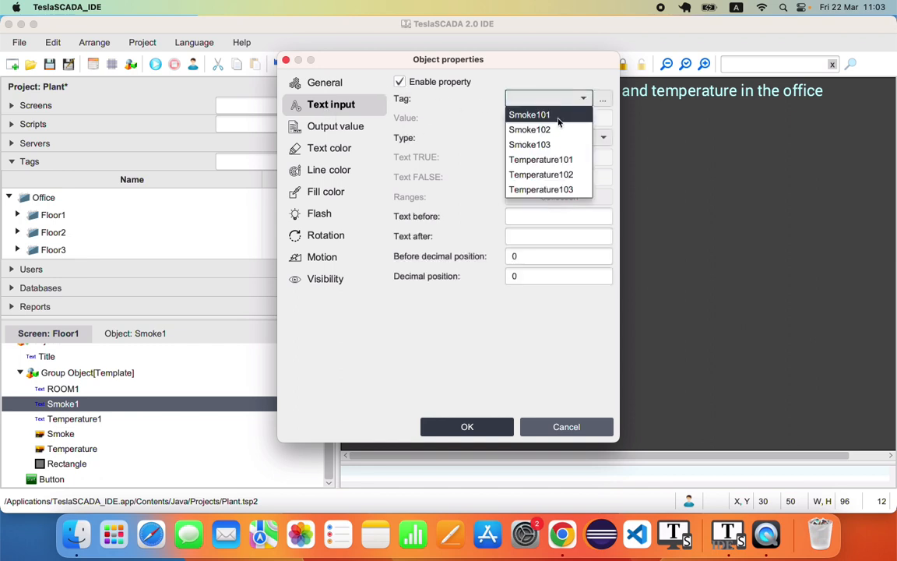
pyautogui.click(514, 114)
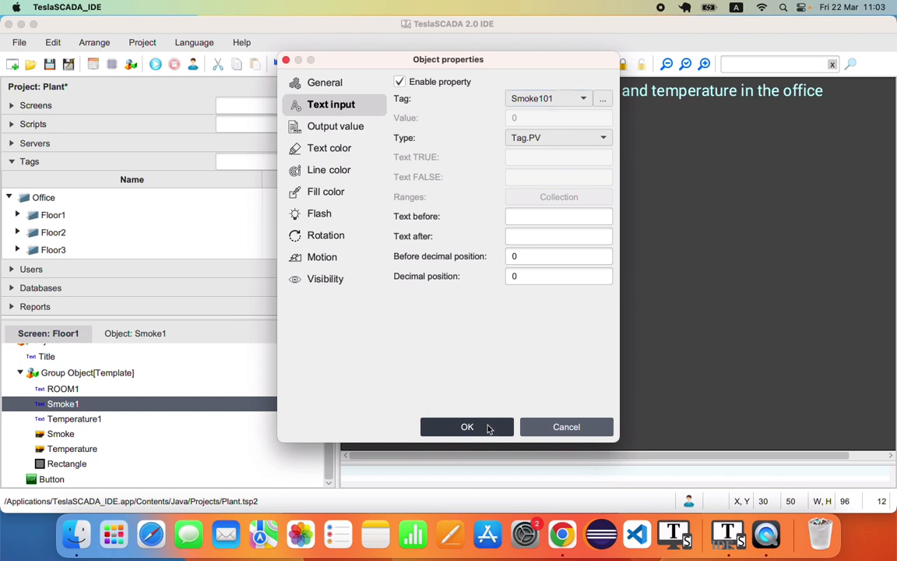
pyautogui.click(492, 429)
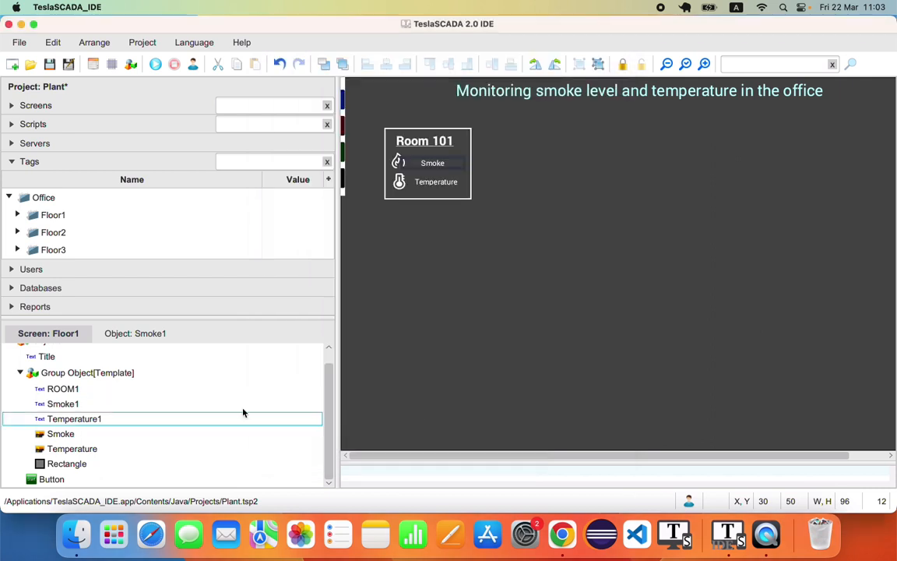
# Enable the text input property of the Temperature1 text in the Room 101 group and bind it to tag Temperature101
pyautogui.doubleClick(96, 421)
pyautogui.click(310, 107)
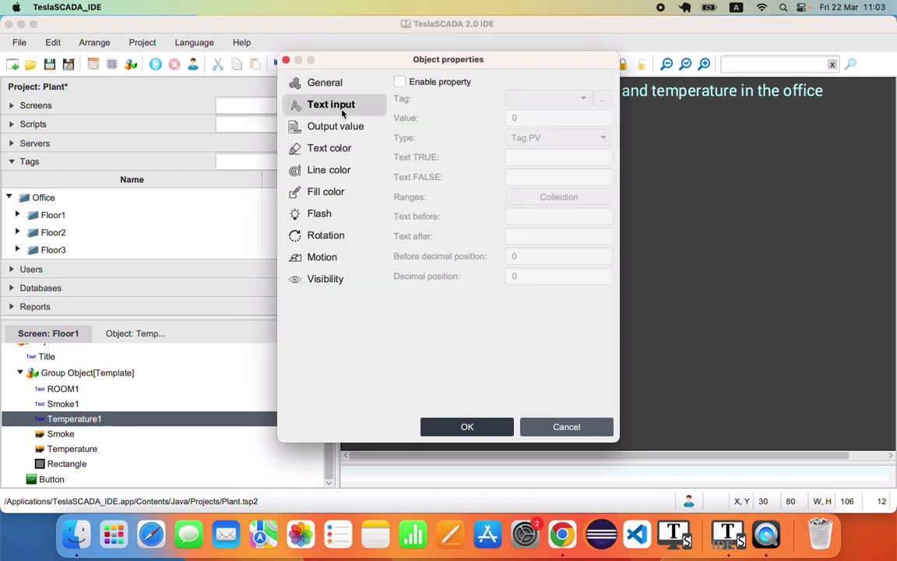
pyautogui.click(400, 82)
pyautogui.click(583, 98)
pyautogui.click(545, 159)
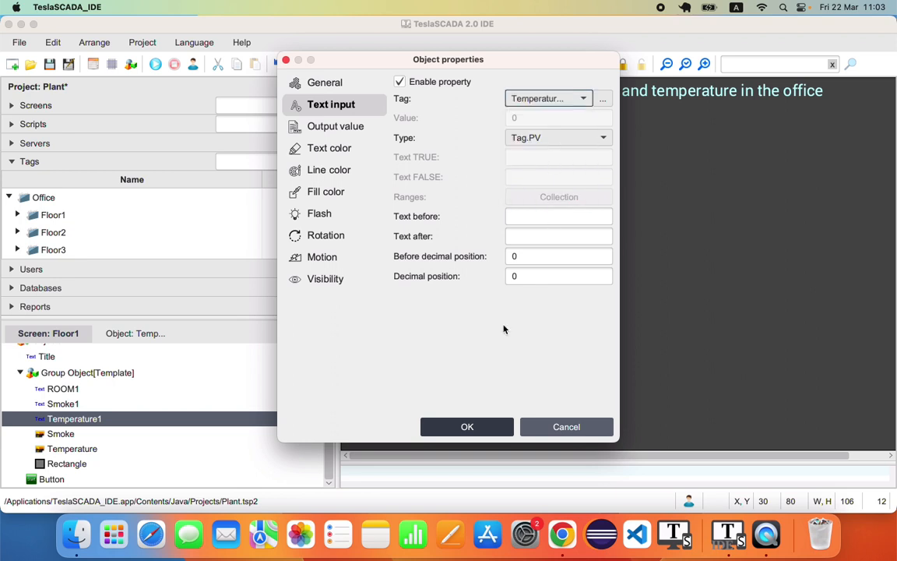
pyautogui.click(467, 426)
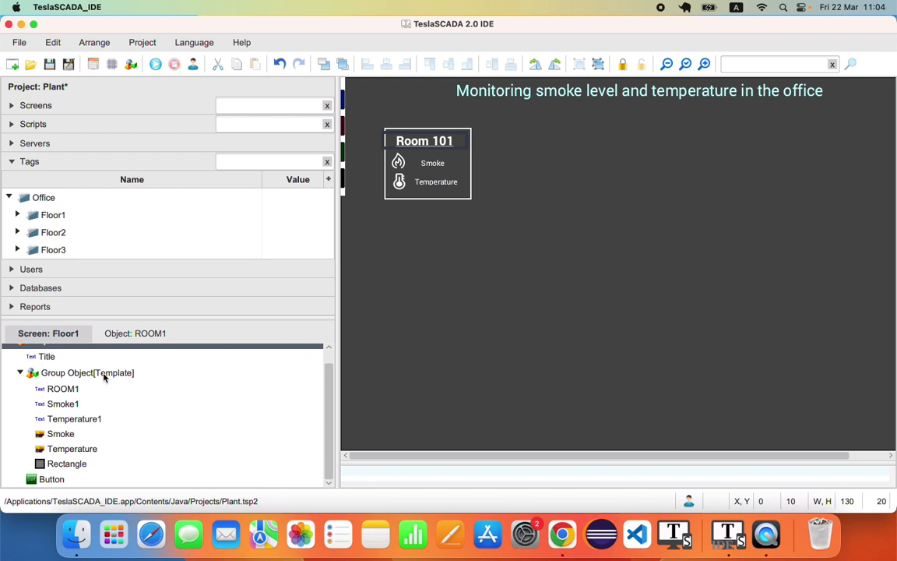
# Rename the Room 101 template group object as 101
pyautogui.doubleClick(103, 376)
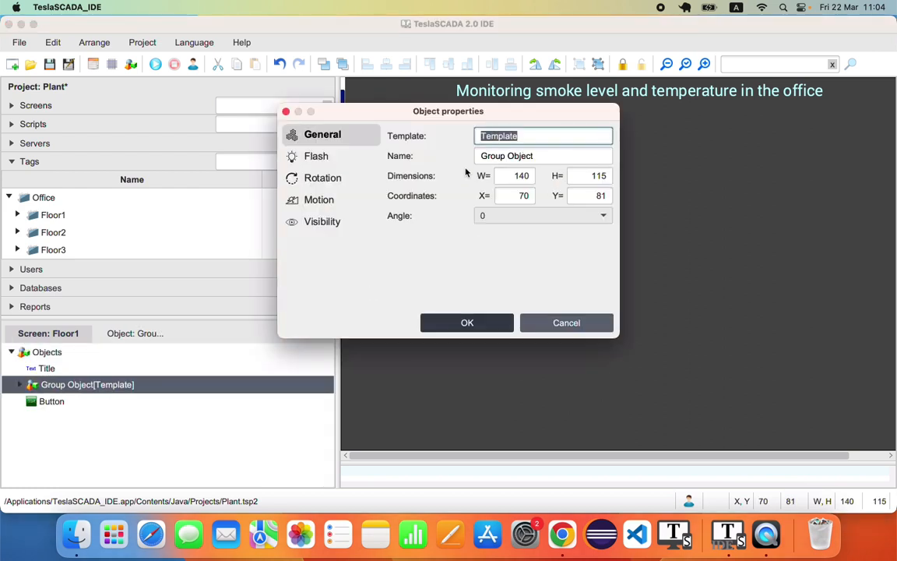
pyautogui.press('Tab')
pyautogui.write('1')
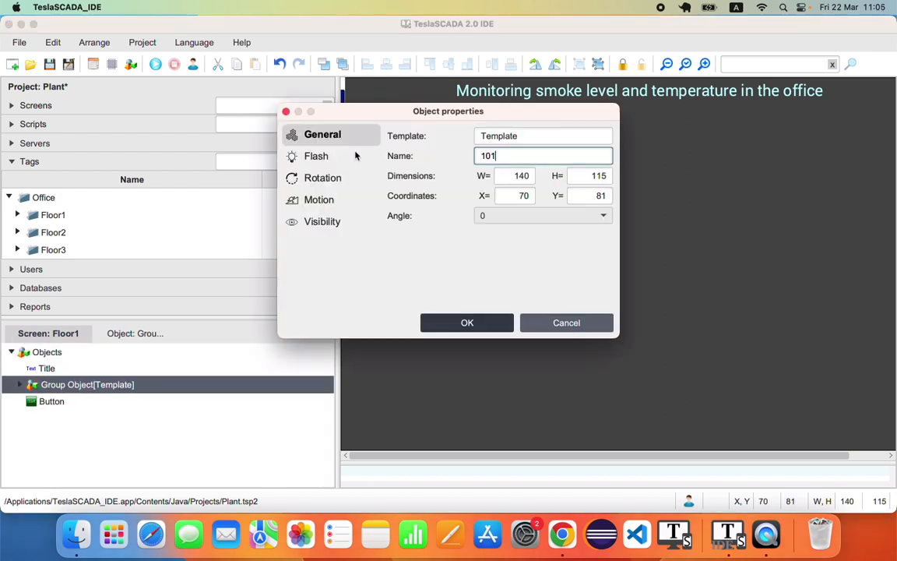
pyautogui.click(466, 323)
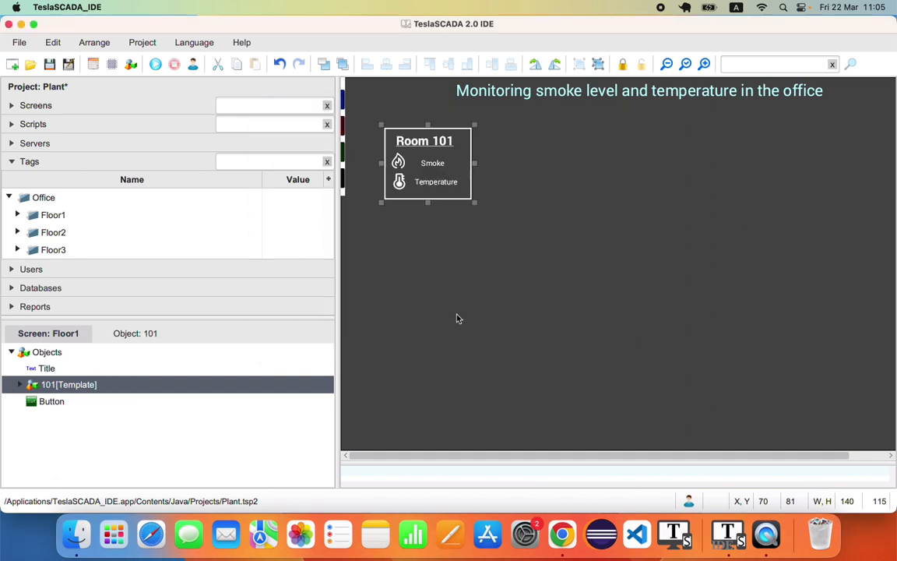
# Rename the ROOM1 text in the 101 group as ROOM{group}
pyautogui.click(21, 385)
pyautogui.doubleClick(62, 389)
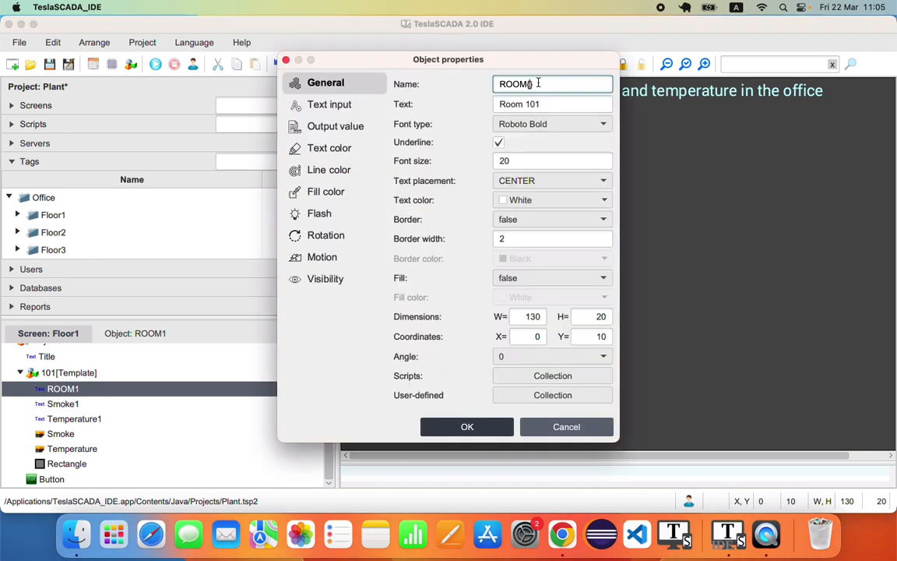
pyautogui.write('p')
pyautogui.moveTo(528, 84); pyautogui.dragTo(548, 84)
pyautogui.click(498, 428)
# Rename the Smoke1 and Temperature1 texts in the 101 group as Smoke{group} and Temperature{group}
pyautogui.doubleClick(62, 403)
pyautogui.write('{group}')
pyautogui.click(466, 427)
pyautogui.doubleClick(248, 418)
pyautogui.write('{group}')
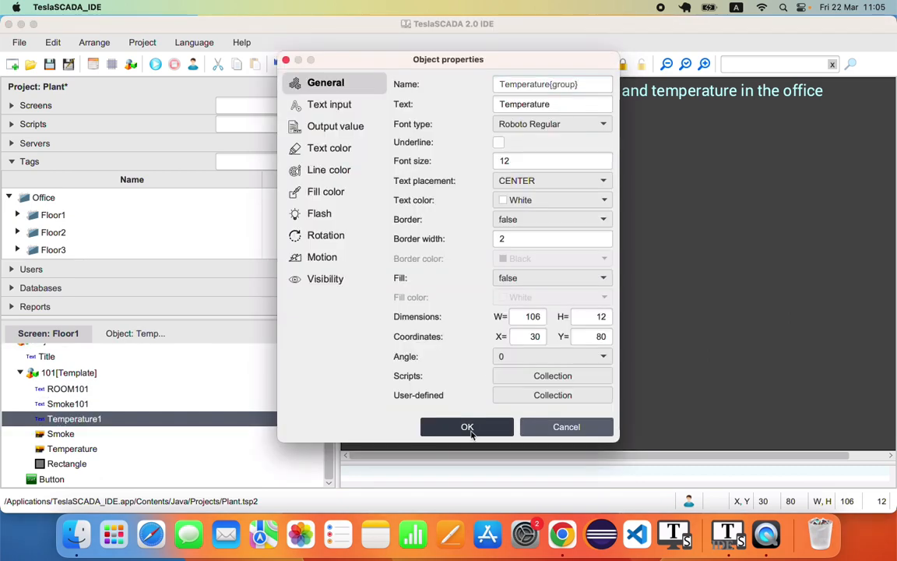
pyautogui.click(467, 427)
# Rename the Smoke and Temperature images in the 101 group as Smoke{group} and Temperature{group}
pyautogui.doubleClick(226, 434)
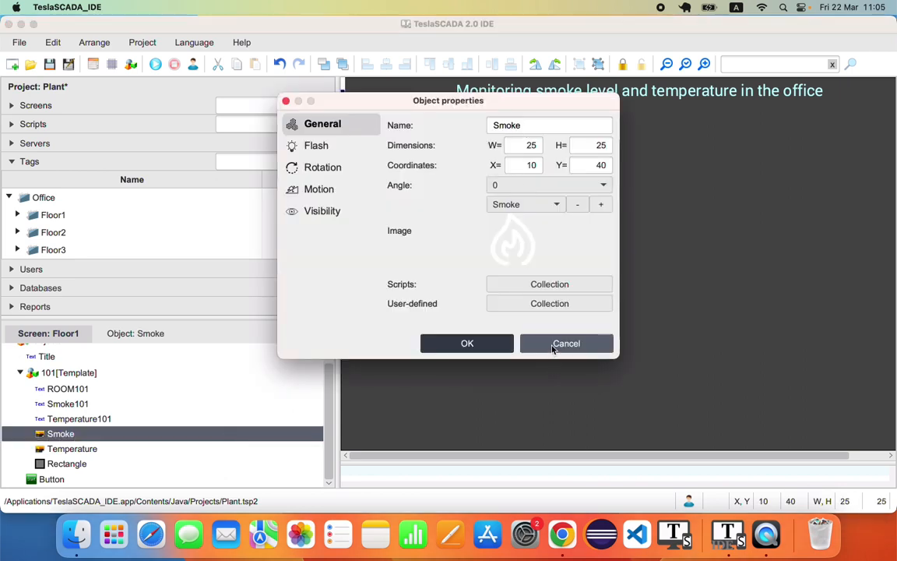
pyautogui.click(528, 125)
pyautogui.write('{group}')
pyautogui.click(467, 343)
pyautogui.doubleClick(214, 450)
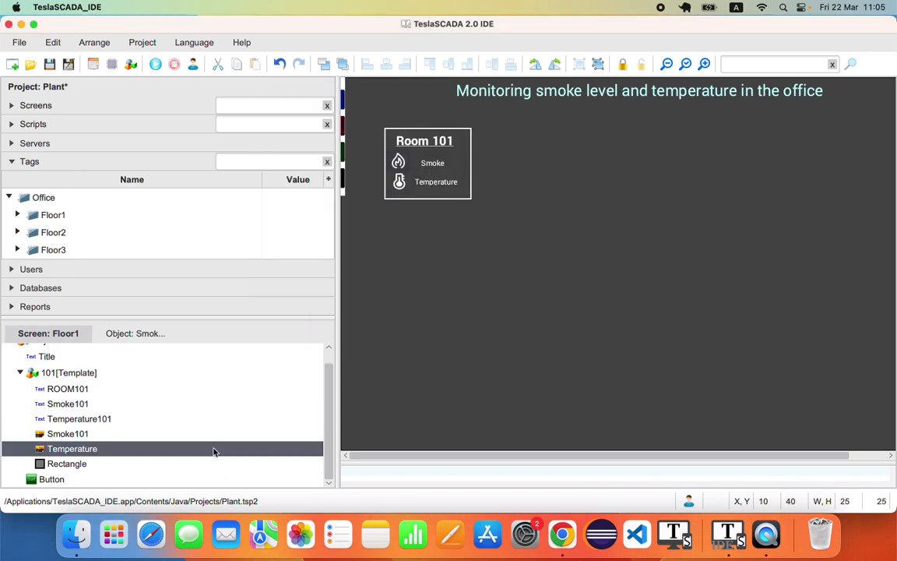
pyautogui.click(538, 131)
pyautogui.write('{group}')
pyautogui.click(467, 342)
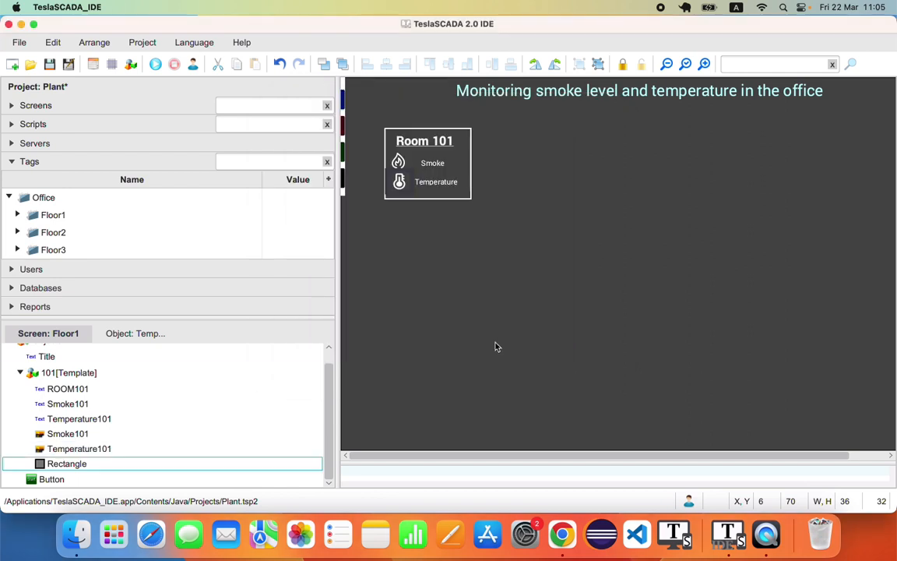
# Duplicate the 101 group twice and line the copies up beside it at X 210 and X 350, Y 80
pyautogui.click(39, 374)
pyautogui.click(20, 373)
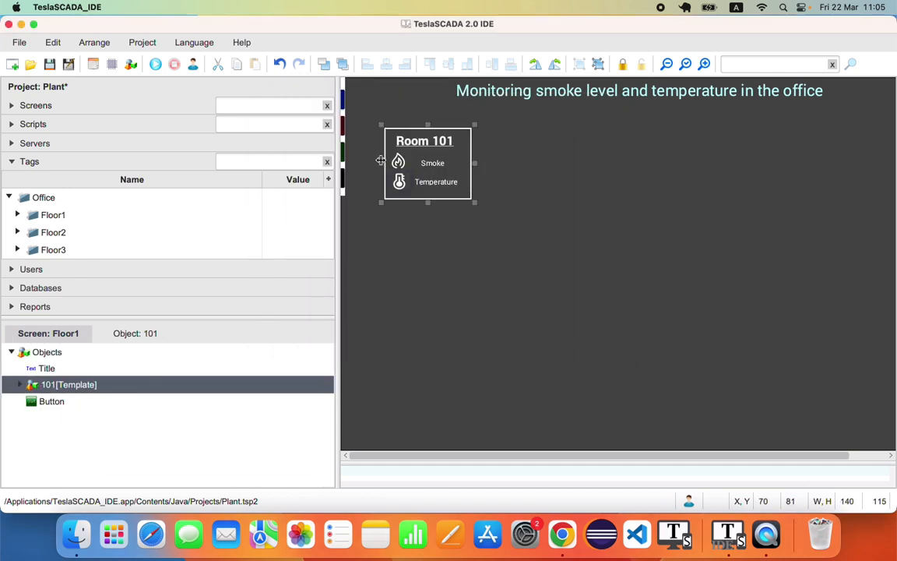
pyautogui.rightClick(421, 158)
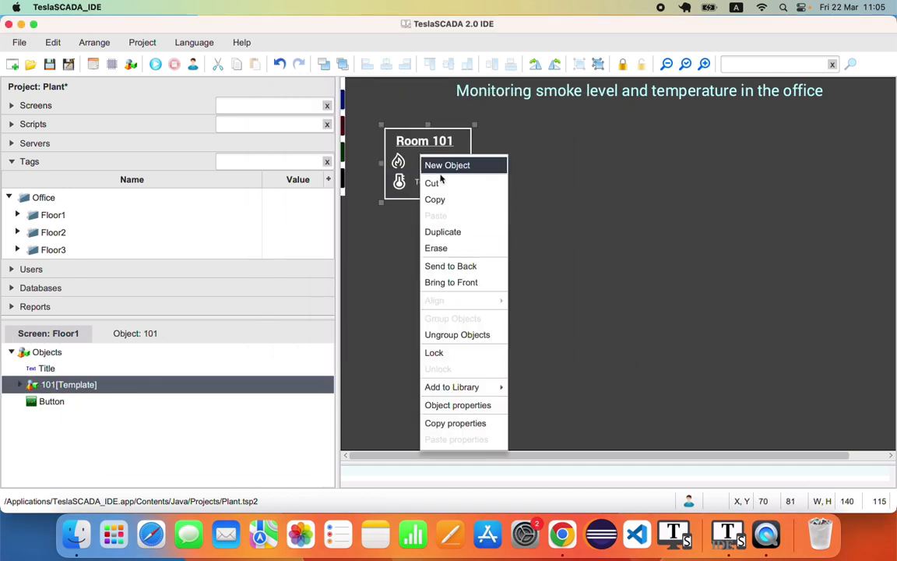
pyautogui.click(475, 231)
pyautogui.moveTo(436, 160); pyautogui.dragTo(607, 162)
pyautogui.rightClick(511, 176)
pyautogui.click(529, 251)
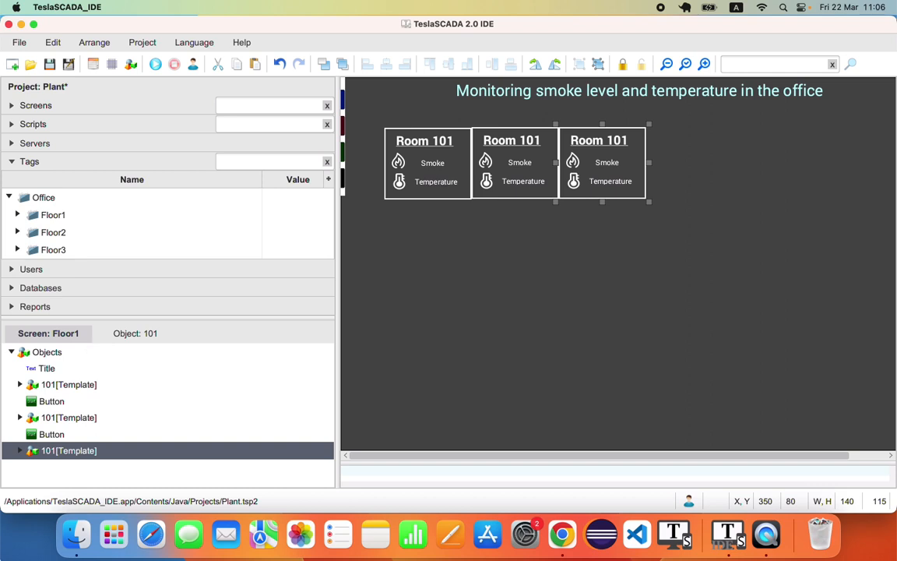
# Rename the middle room group copy as 102
pyautogui.click(503, 147)
pyautogui.doubleClick(509, 148)
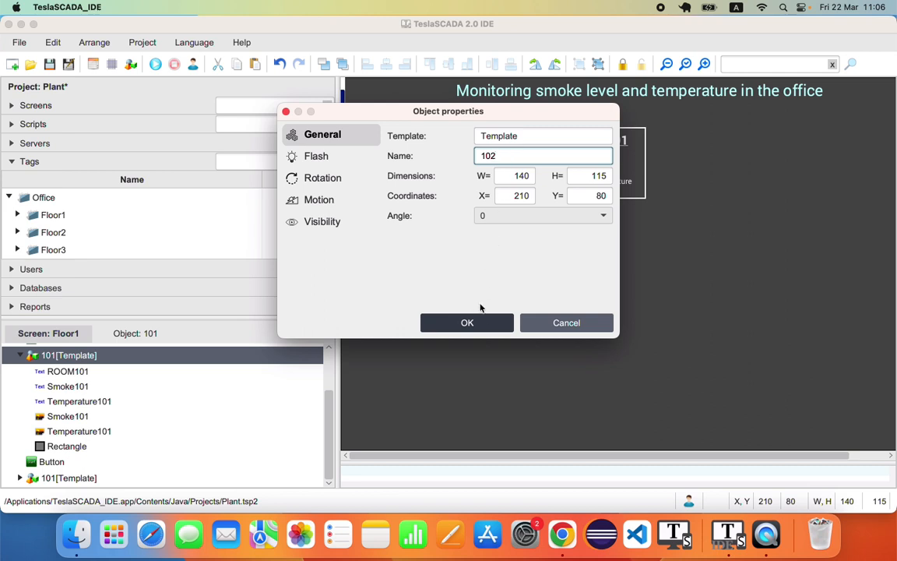
pyautogui.click(444, 323)
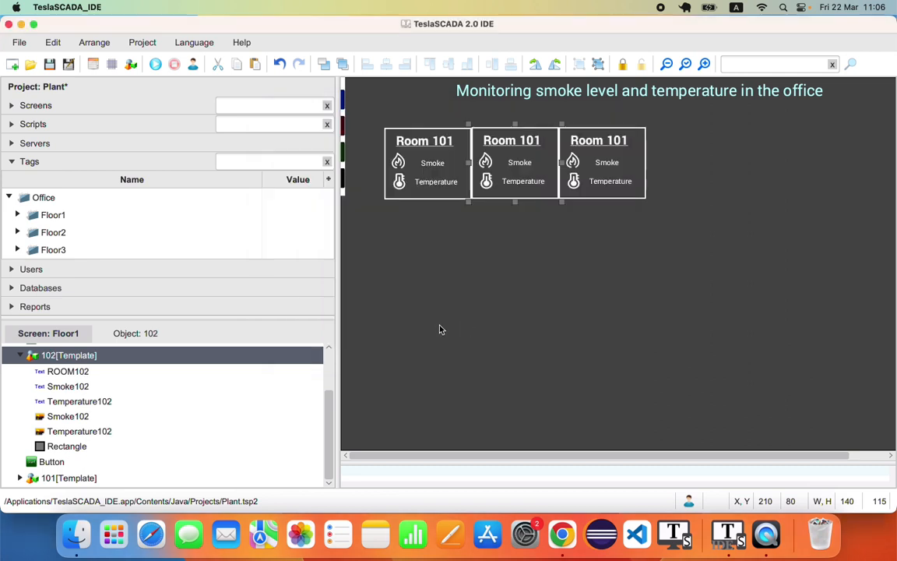
# Collapse the 102 group in the objects tree and rename the third room group as 103
pyautogui.click(19, 355)
pyautogui.click(69, 452)
pyautogui.doubleClick(69, 388)
pyautogui.click(500, 159)
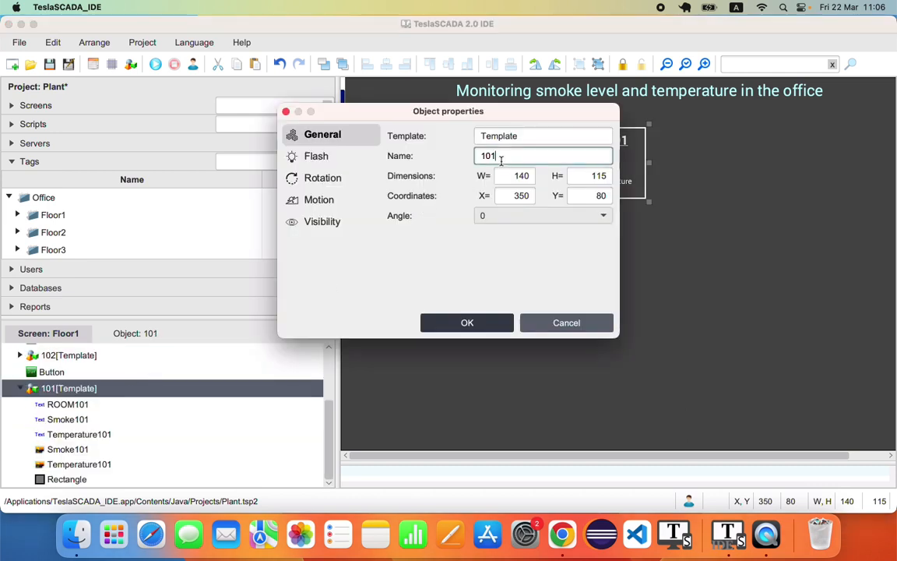
pyautogui.write('3')
pyautogui.click(467, 322)
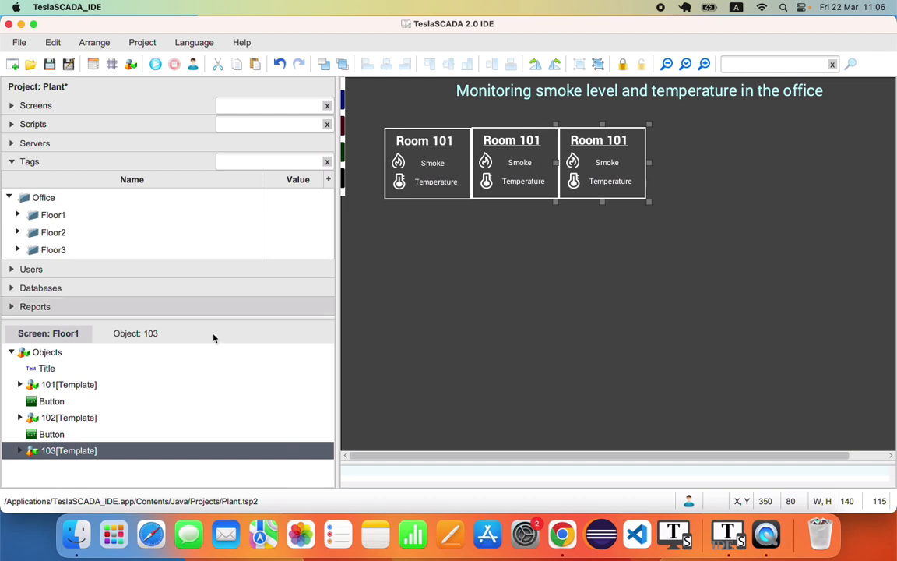
# Change the displayed text of ROOM102 in the 102 group to Room 102
pyautogui.doubleClick(52, 419)
pyautogui.doubleClick(86, 377)
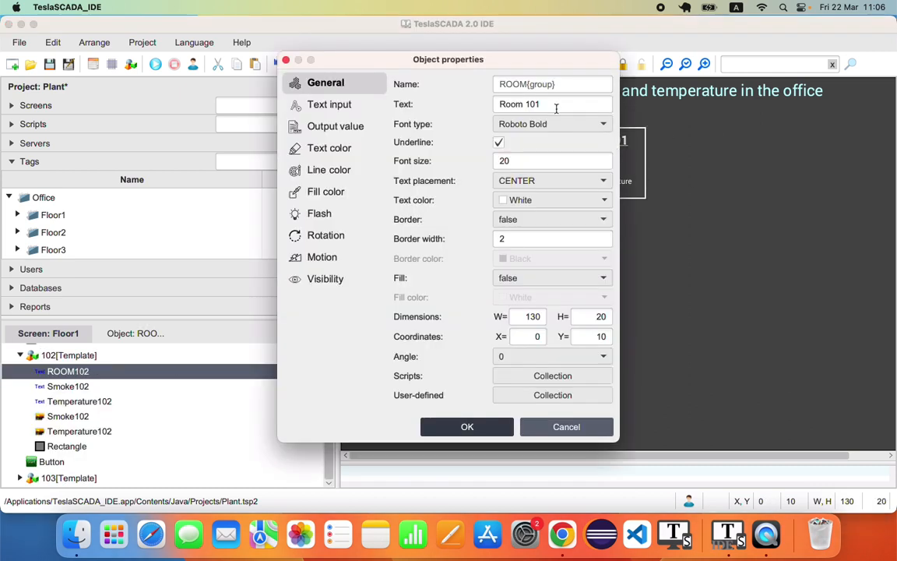
pyautogui.click(556, 104)
pyautogui.press('BackSpace')
pyautogui.write('2')
pyautogui.click(467, 427)
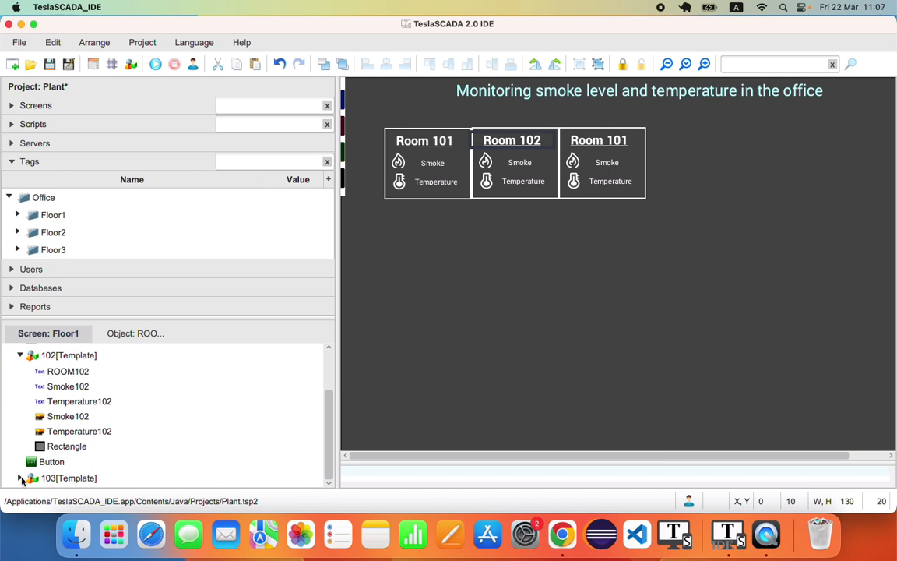
# Change the displayed text of ROOM103 in the 103 group to Room 103 and save the project
pyautogui.click(33, 478)
pyautogui.click(20, 478)
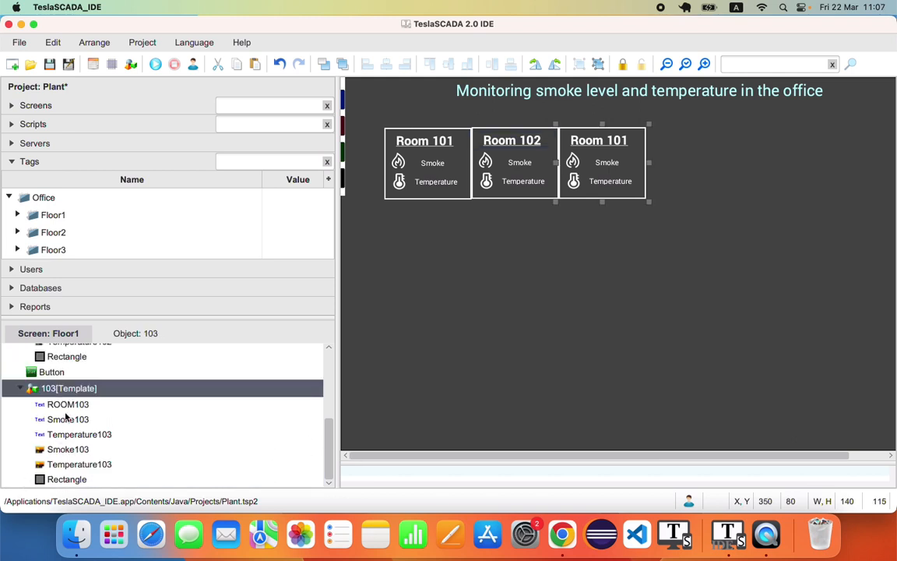
pyautogui.click(68, 406)
pyautogui.doubleClick(68, 406)
pyautogui.click(557, 104)
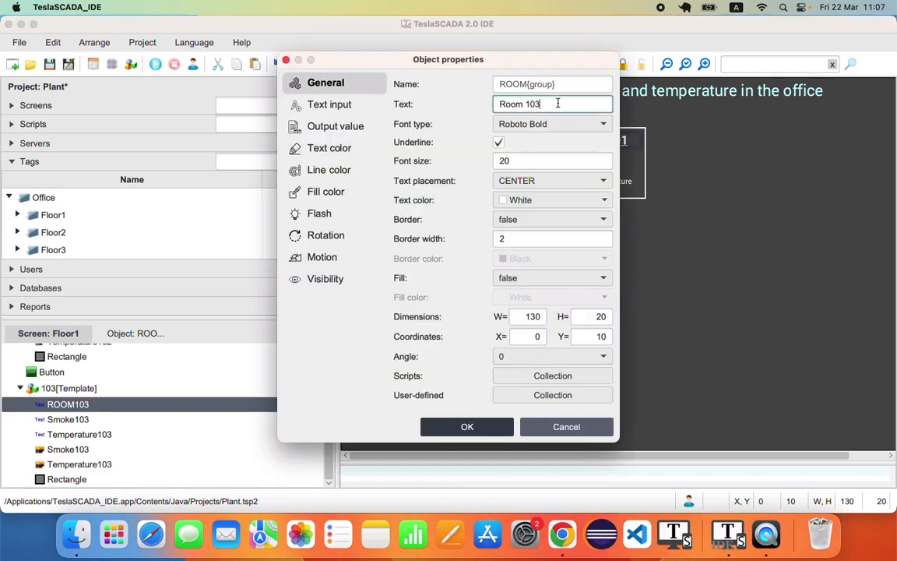
pyautogui.click(466, 426)
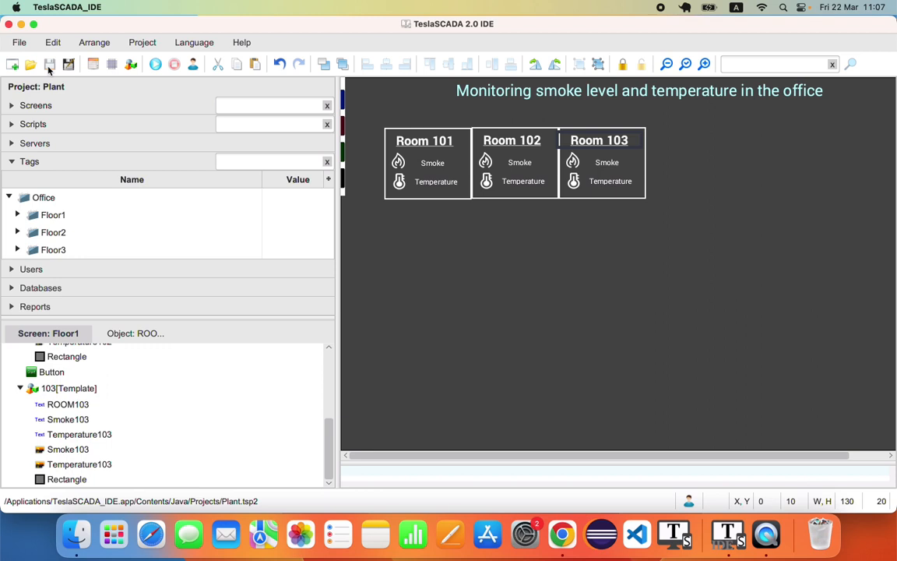
# Bind Floor2's Smoke102 and Temperature102 tags to the matching text objects in the 102 group
pyautogui.click(17, 215)
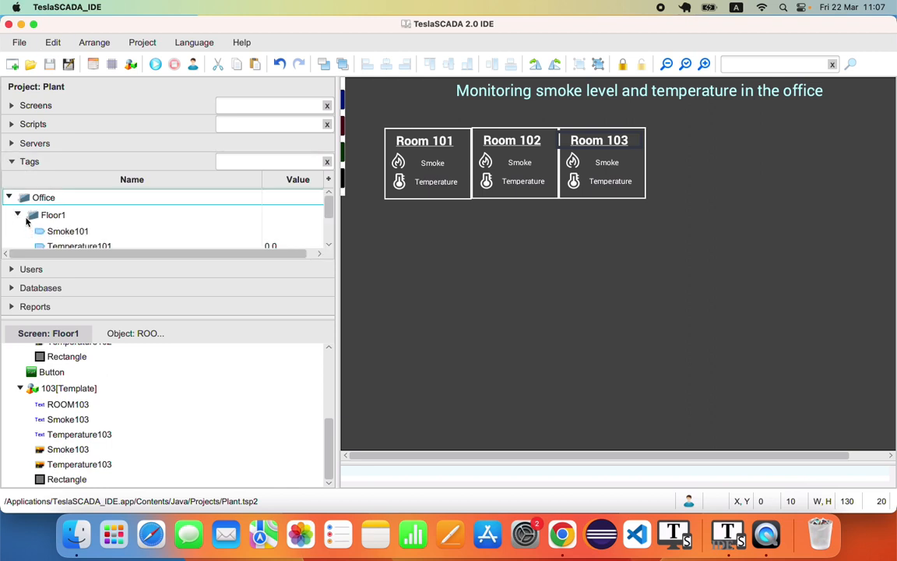
pyautogui.click(17, 214)
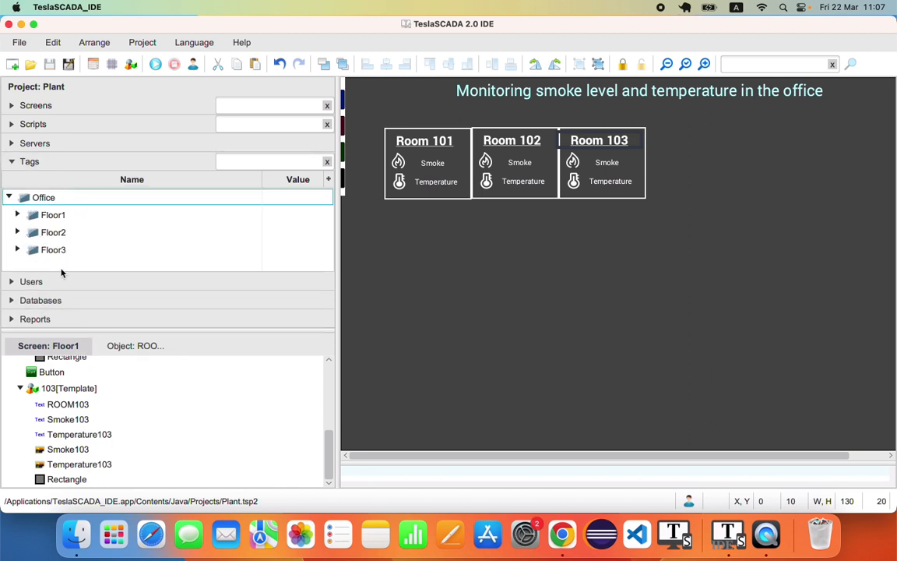
pyautogui.click(17, 232)
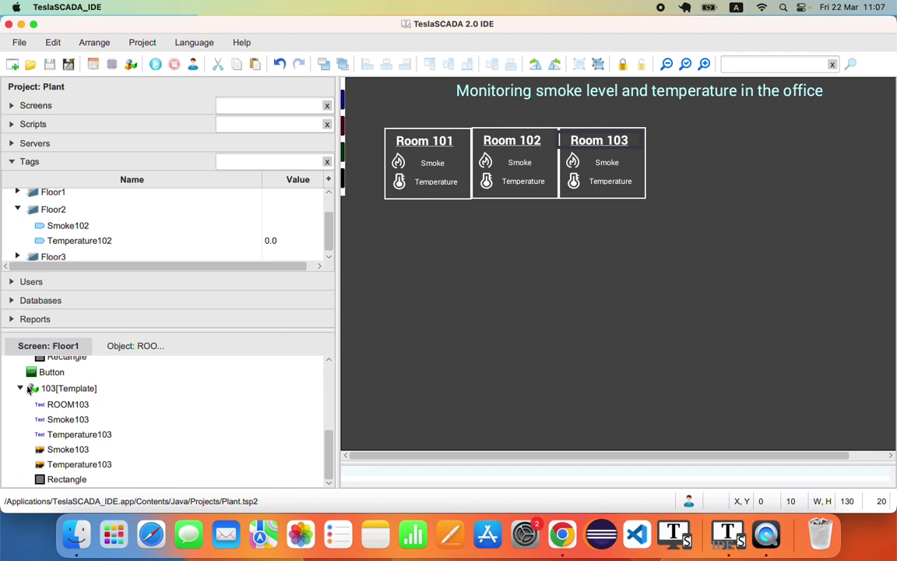
pyautogui.click(21, 388)
pyautogui.scroll(2, 21, 391)
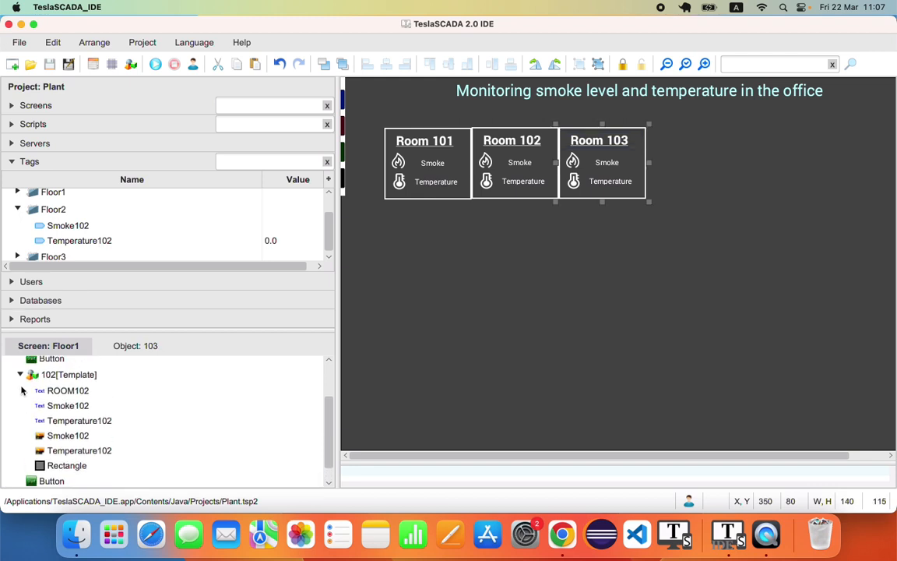
pyautogui.click(86, 225)
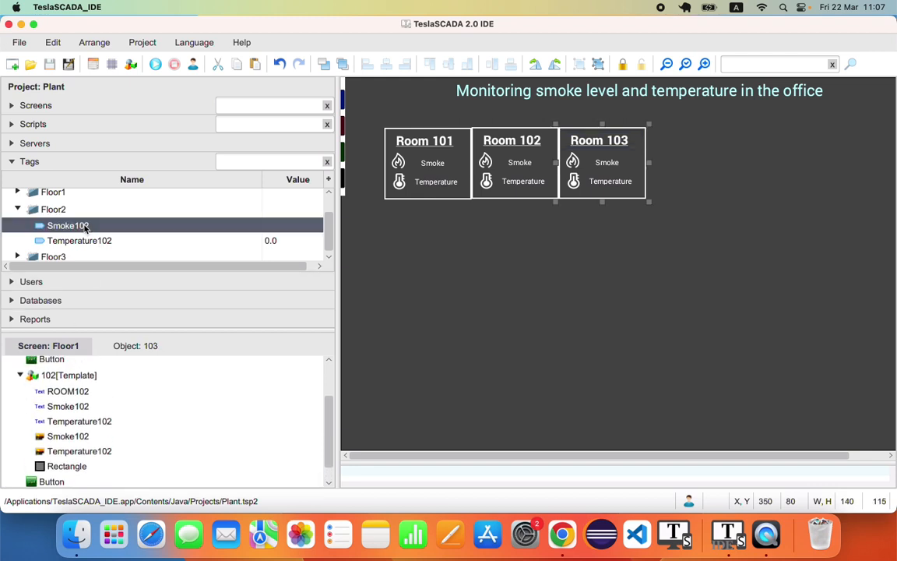
pyautogui.moveTo(86, 226); pyautogui.dragTo(90, 408)
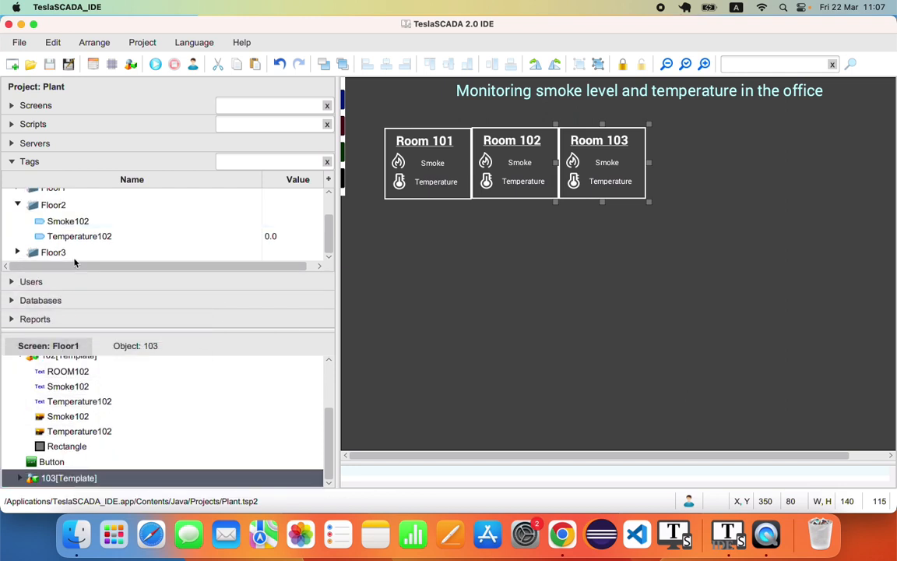
pyautogui.moveTo(84, 239); pyautogui.dragTo(122, 407)
# Check which tags are bound in the text input properties of the Smoke102 and Temperature102 texts
pyautogui.doubleClick(148, 387)
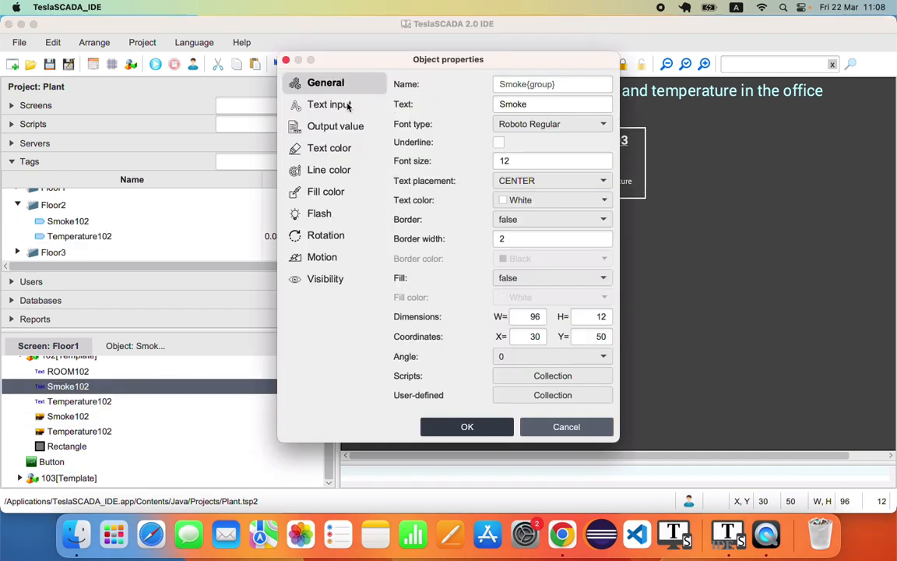
pyautogui.click(342, 107)
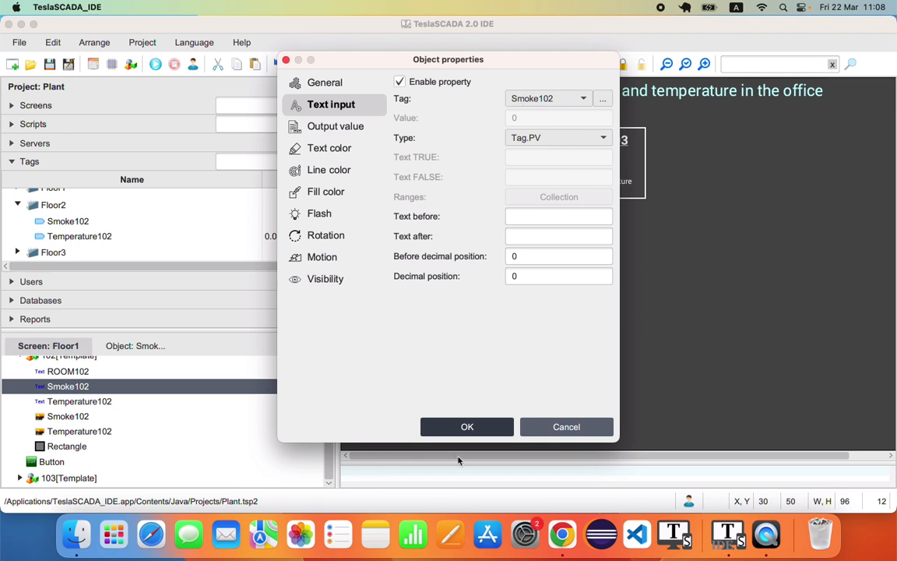
pyautogui.click(467, 428)
pyautogui.doubleClick(101, 401)
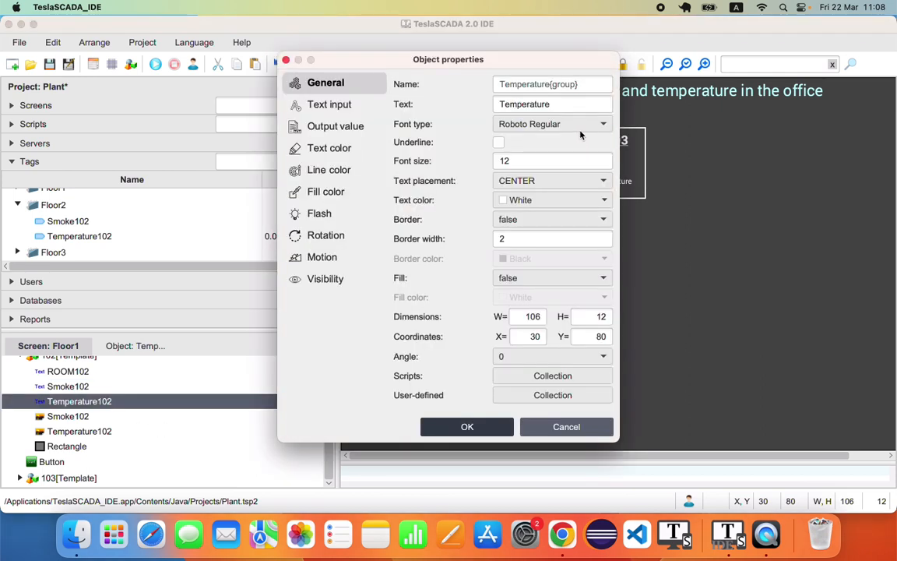
pyautogui.click(340, 111)
pyautogui.click(520, 95)
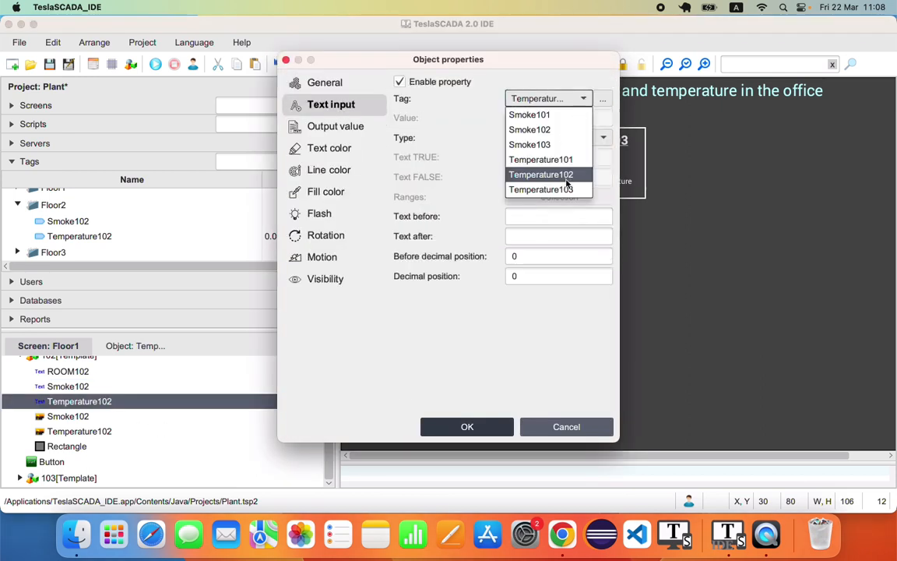
pyautogui.click(558, 434)
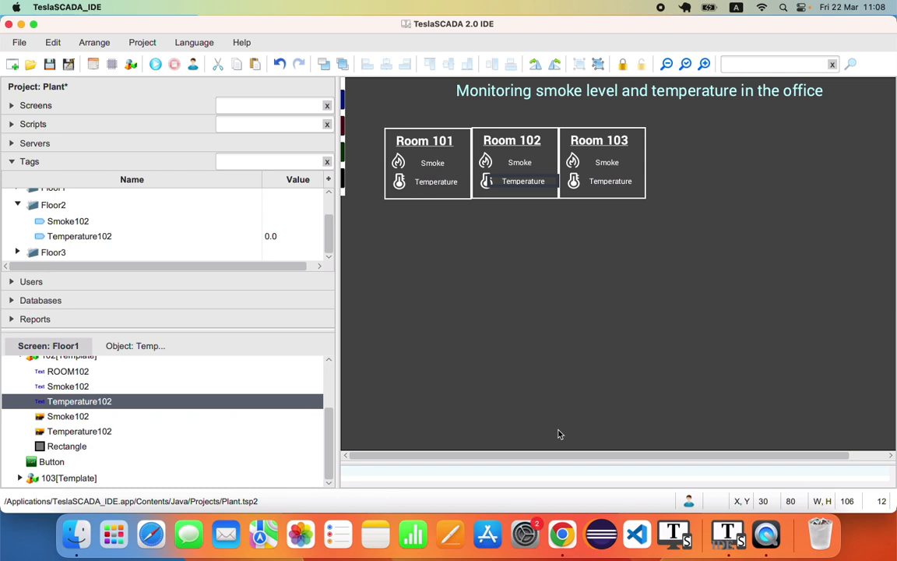
pyautogui.scroll(5, 180, 412)
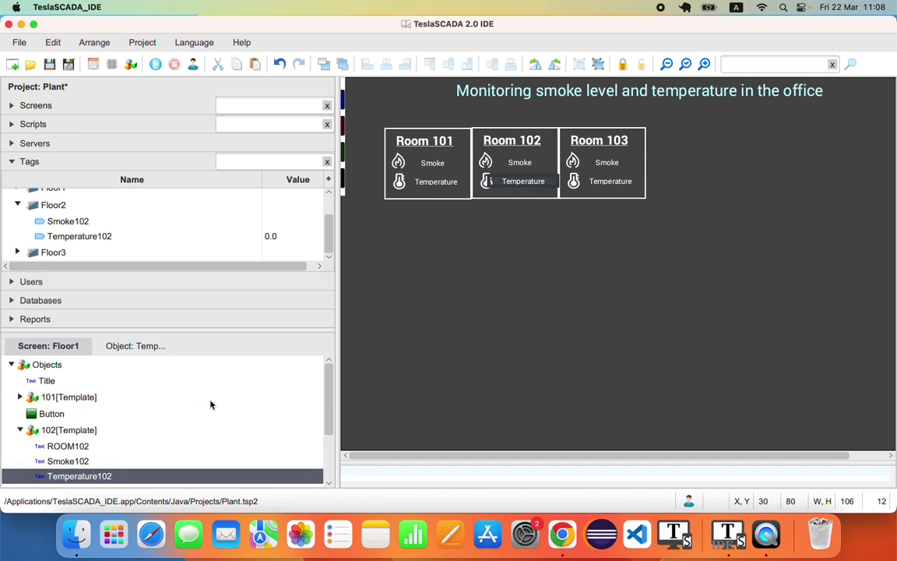
# Erase the Room 102 and Room 103 template objects from the Floor1 screen
pyautogui.click(20, 429)
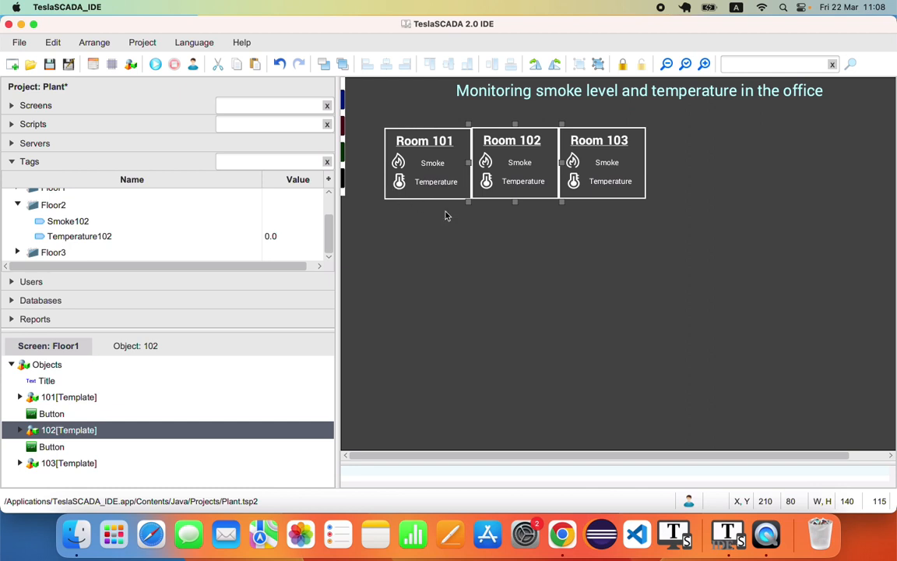
pyautogui.rightClick(520, 171)
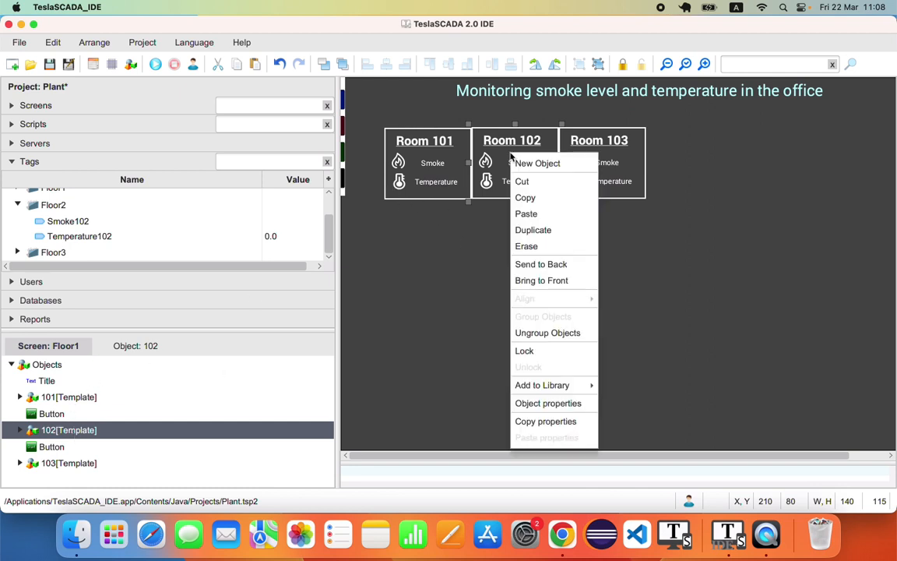
pyautogui.click(527, 246)
pyautogui.rightClick(615, 172)
pyautogui.click(622, 248)
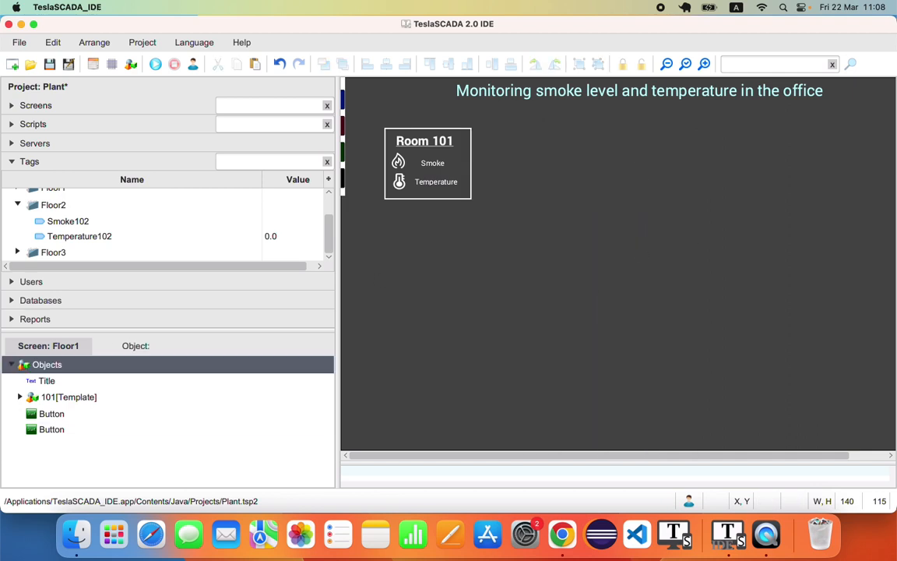
# Add a user-defined property named number with value 101 to the Smoke101 text in the 101 group
pyautogui.click(19, 397)
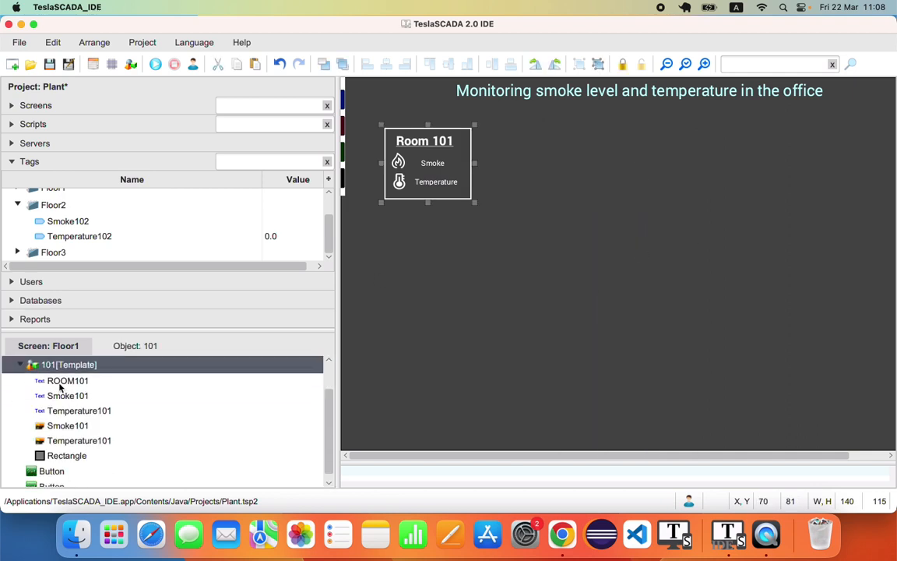
pyautogui.doubleClick(63, 396)
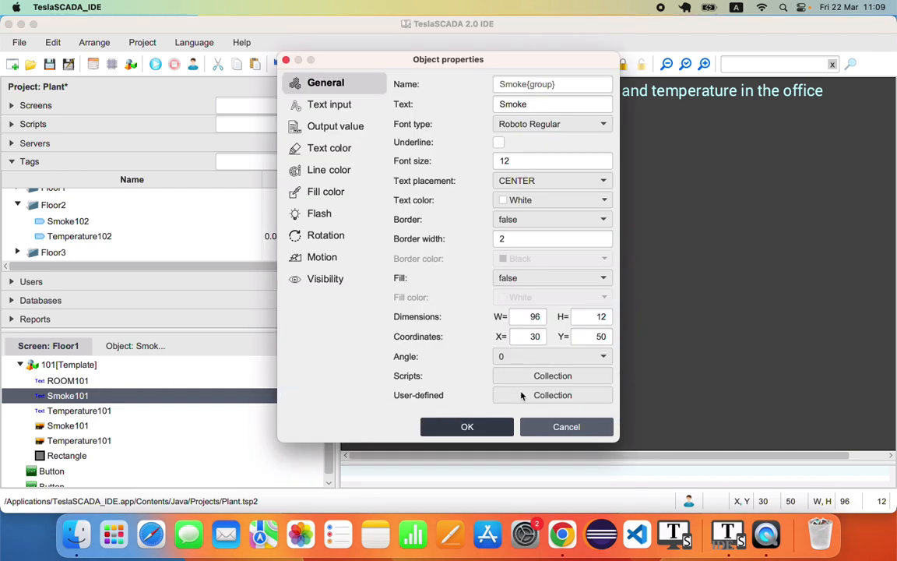
pyautogui.click(522, 396)
pyautogui.doubleClick(553, 146)
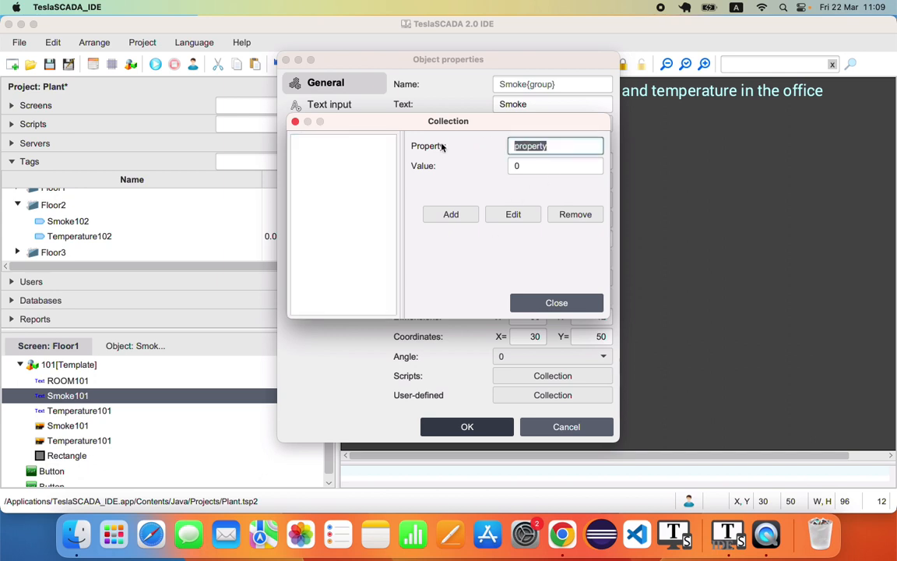
pyautogui.write('number')
pyautogui.press('Tab')
pyautogui.write('101')
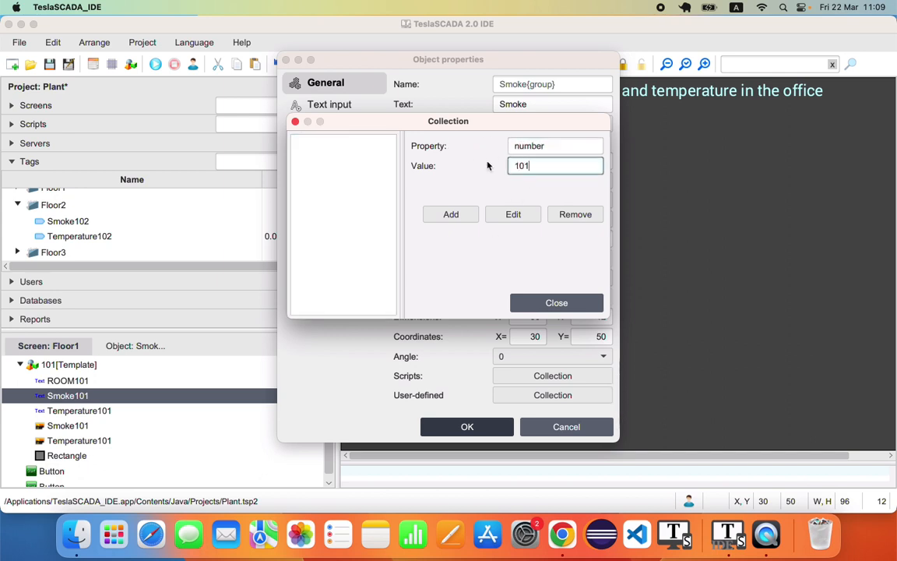
pyautogui.click(464, 216)
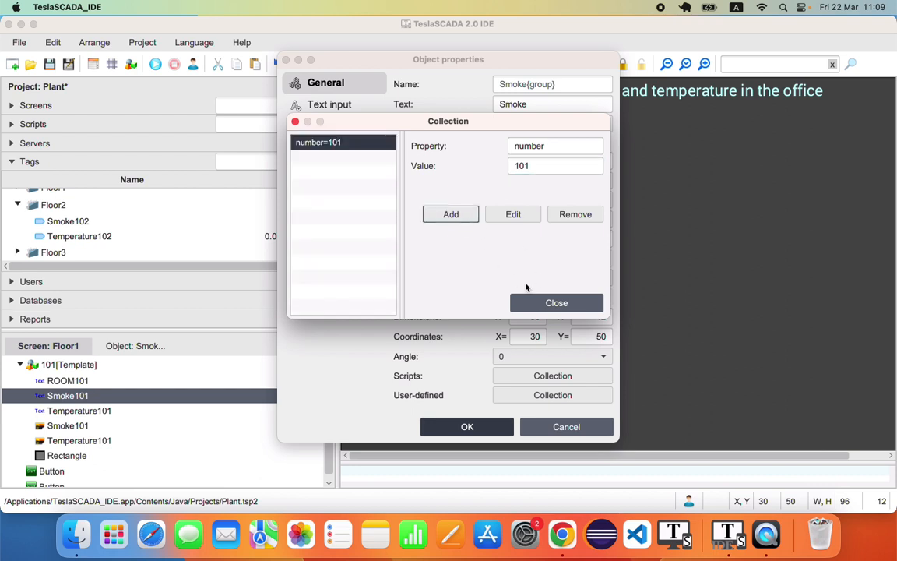
pyautogui.click(555, 302)
pyautogui.click(467, 426)
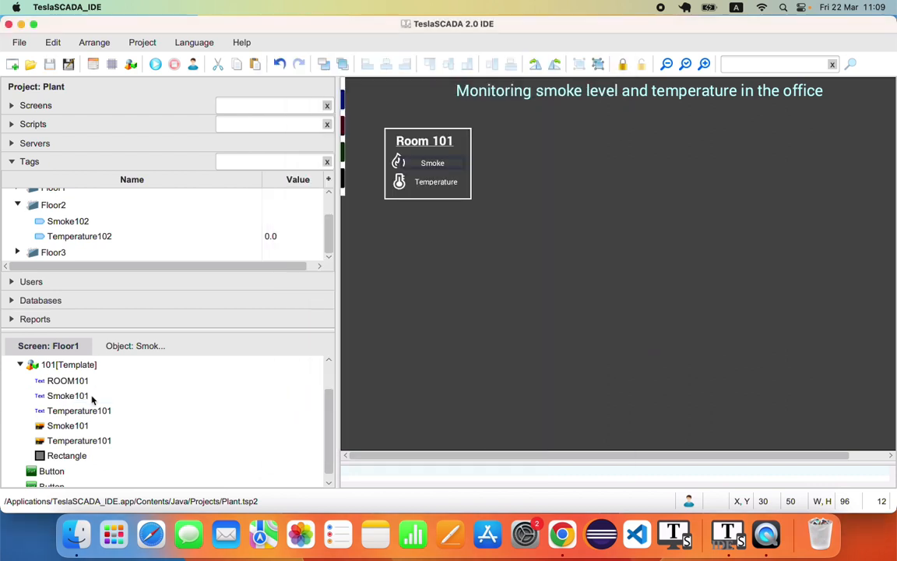
# Set the text input tag of the Smoke101 text to Smoke{number}
pyautogui.doubleClick(91, 399)
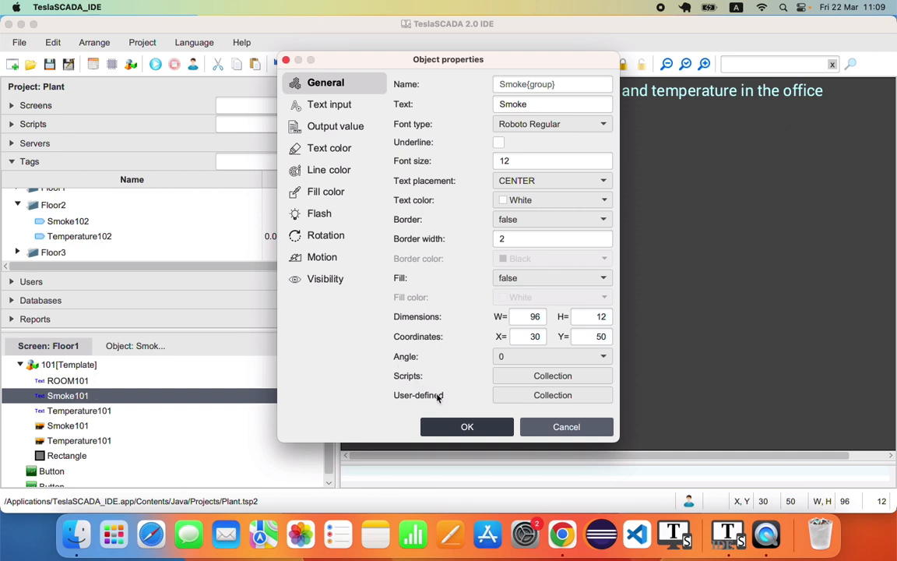
pyautogui.click(325, 109)
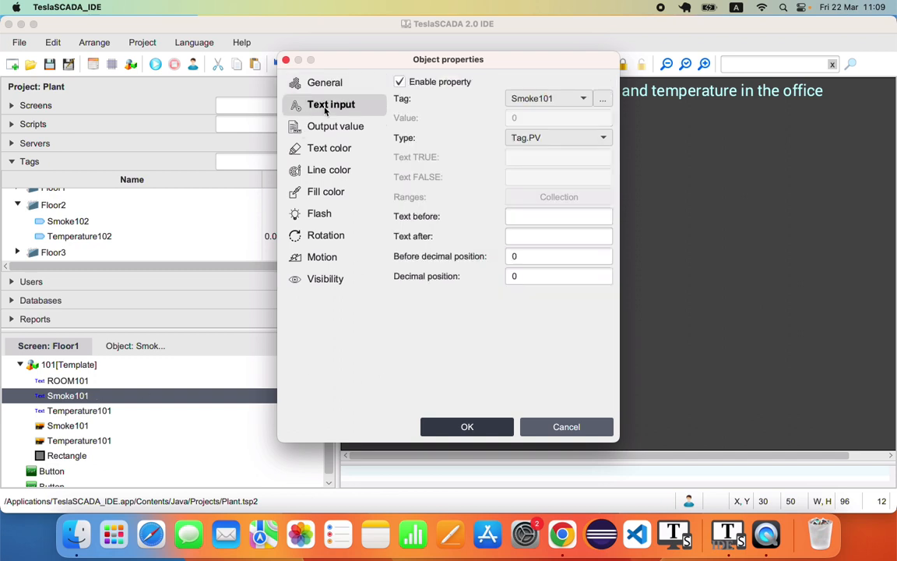
pyautogui.click(603, 100)
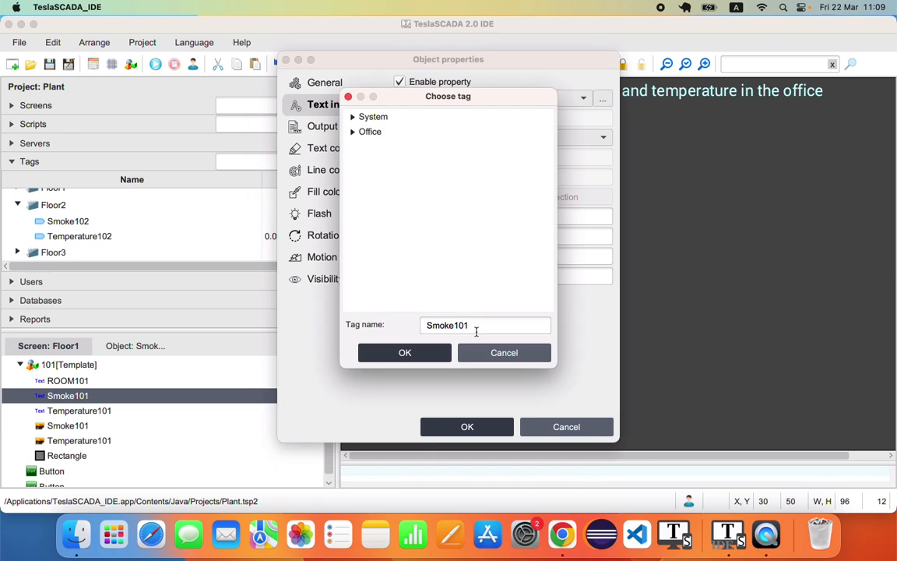
pyautogui.click(474, 327)
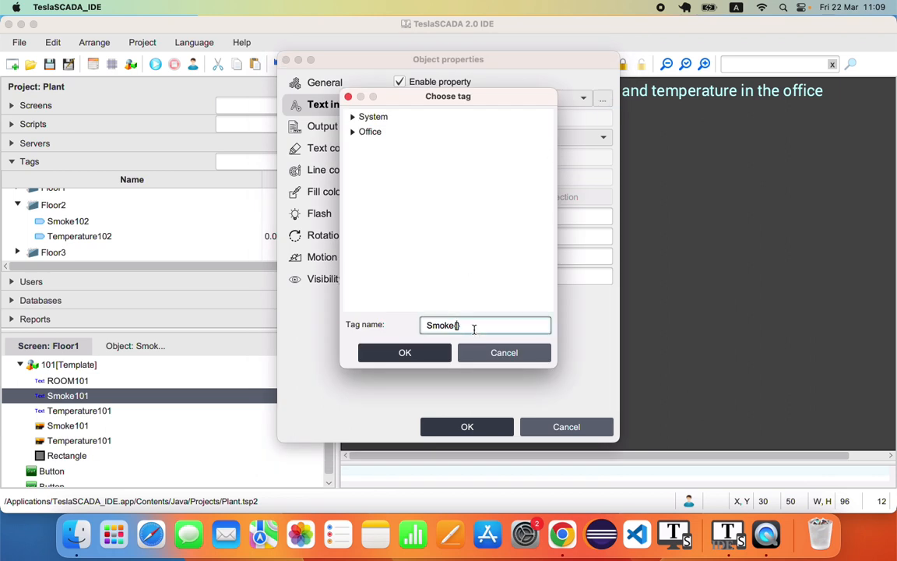
pyautogui.write('{number')
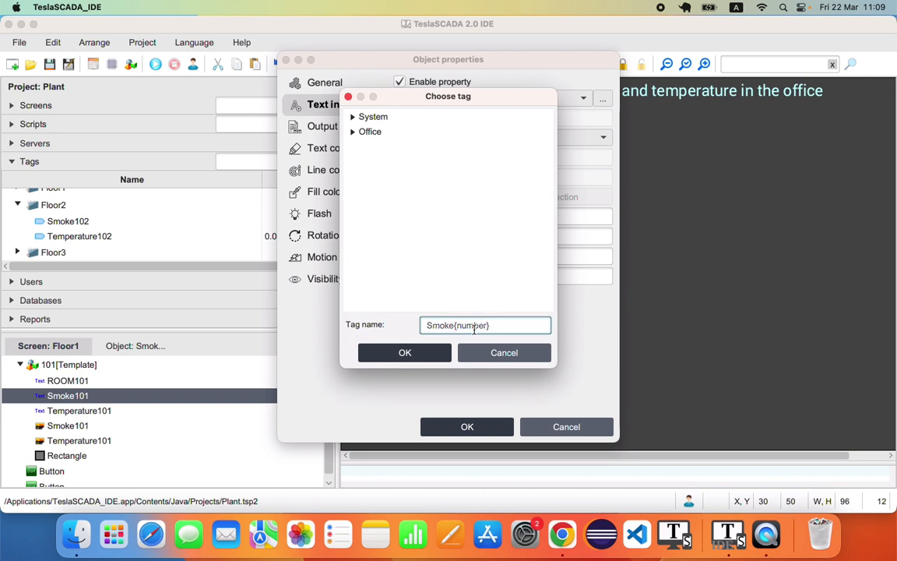
pyautogui.doubleClick(484, 326)
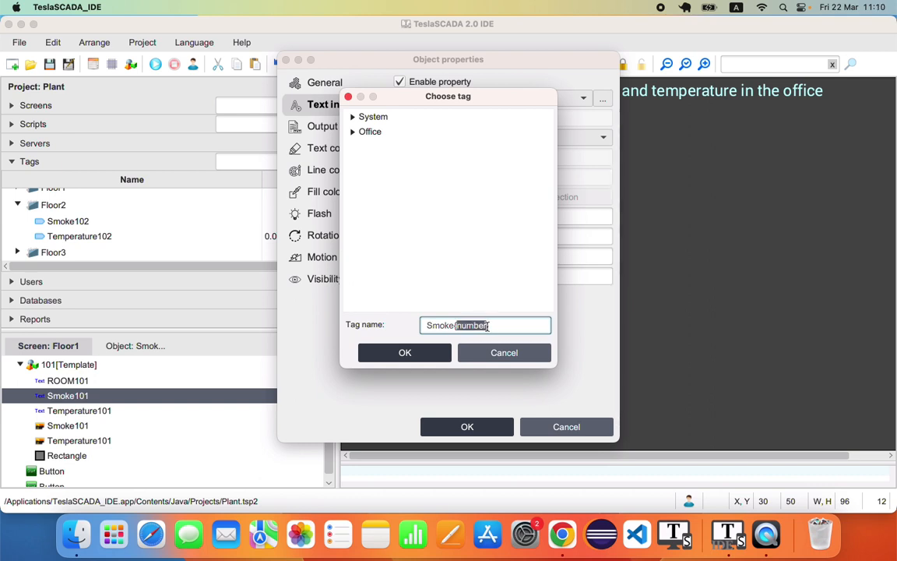
pyautogui.click(430, 353)
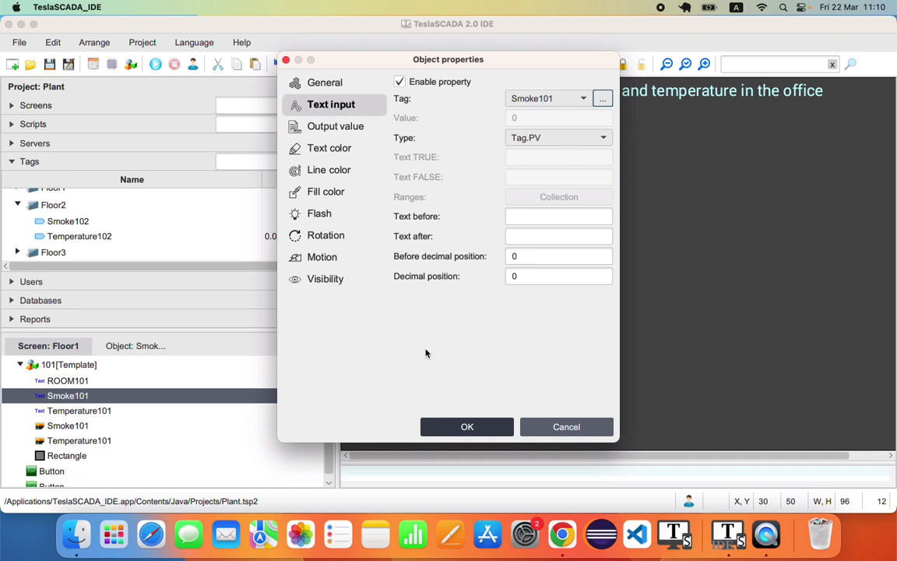
pyautogui.click(466, 425)
# Add a user-defined property named number with value 101 to the Temperature101 text in the 101 group
pyautogui.doubleClick(87, 415)
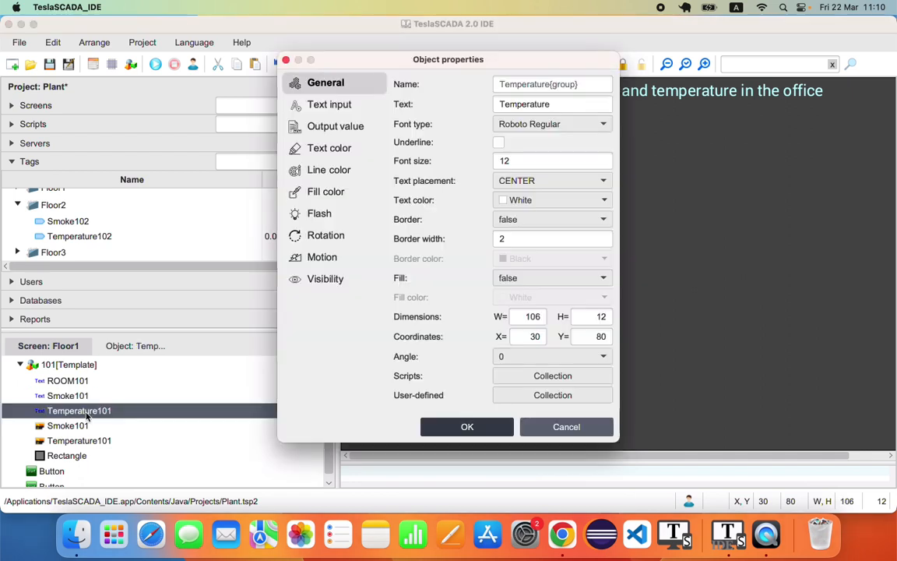
pyautogui.click(552, 395)
pyautogui.moveTo(546, 146); pyautogui.dragTo(513, 144)
pyautogui.write('number')
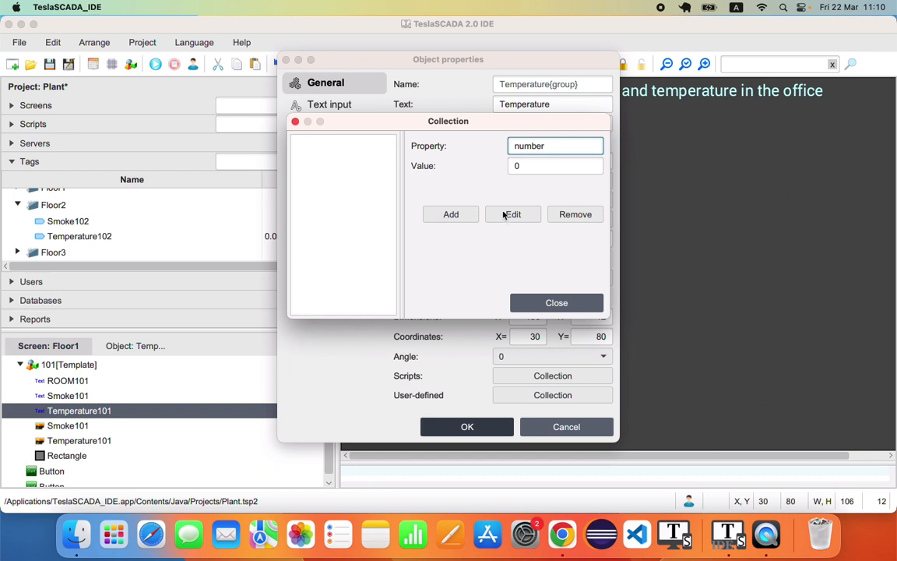
pyautogui.press('Tab')
pyautogui.write('101')
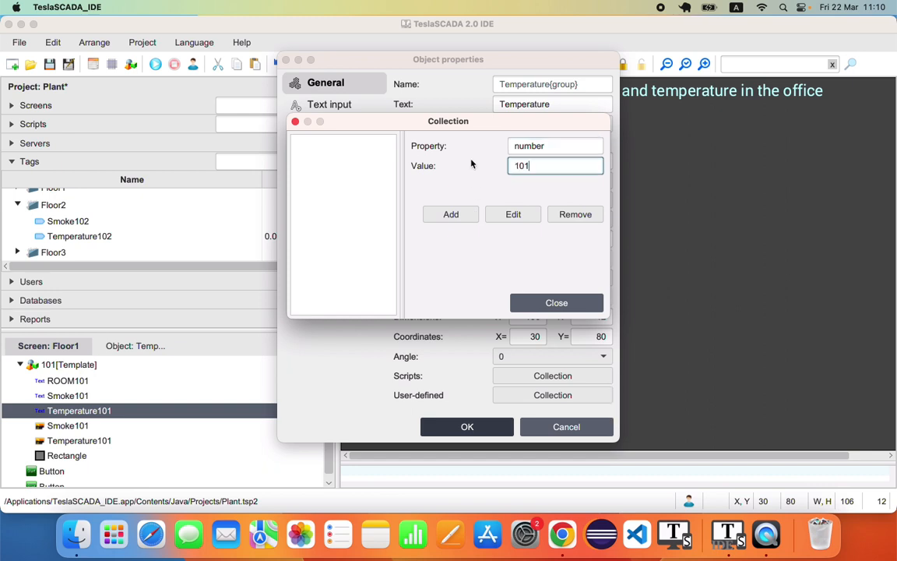
pyautogui.click(463, 214)
pyautogui.press('Return')
pyautogui.click(467, 426)
# Set the text input tag of the Temperature101 text to Temperature{number} and save the project
pyautogui.doubleClick(81, 410)
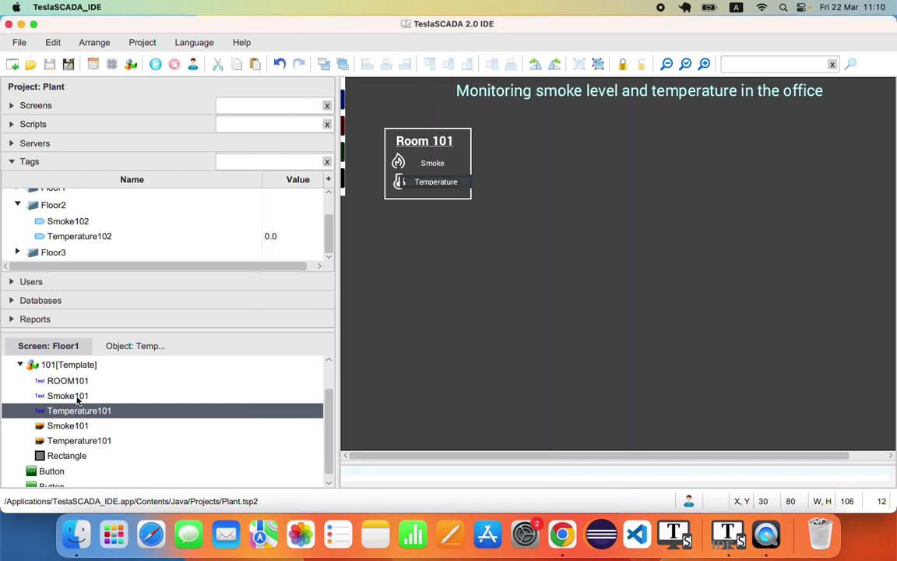
pyautogui.click(315, 105)
pyautogui.click(547, 96)
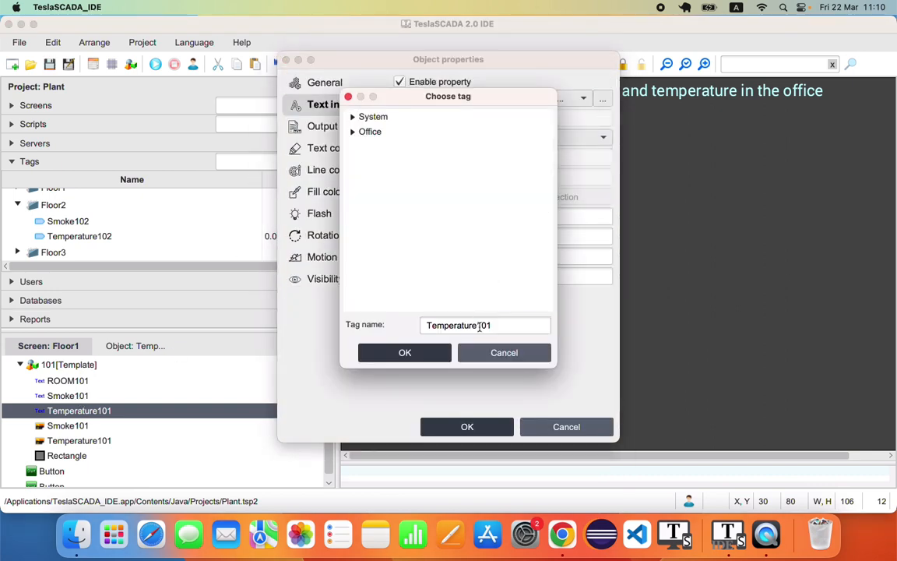
pyautogui.moveTo(479, 325); pyautogui.dragTo(491, 325)
pyautogui.press('BackSpace')
pyautogui.write('{number}')
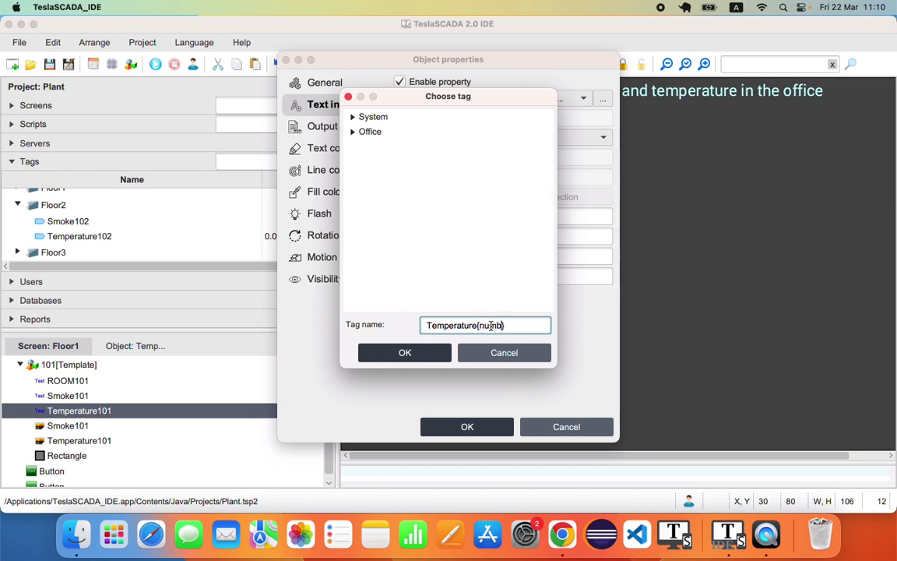
pyautogui.press('Return')
pyautogui.click(433, 427)
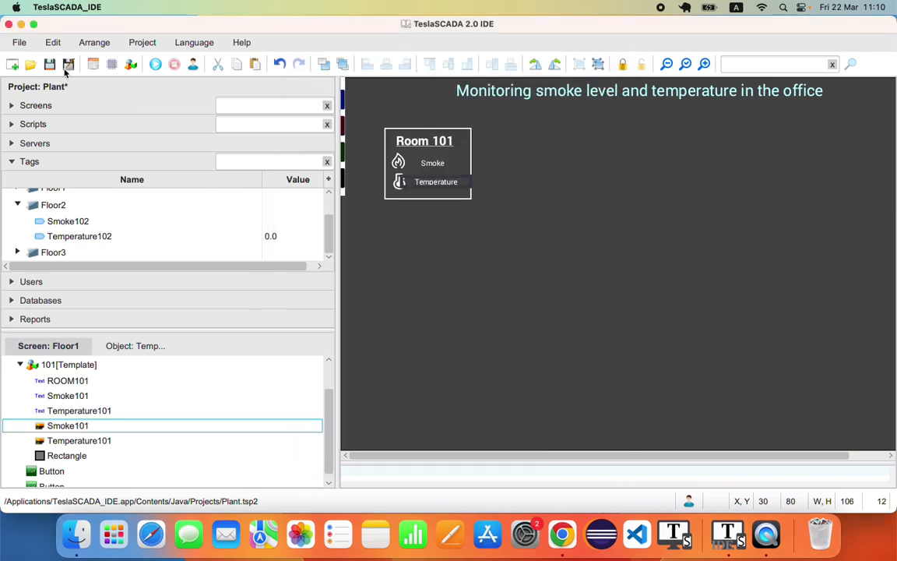
pyautogui.click(50, 68)
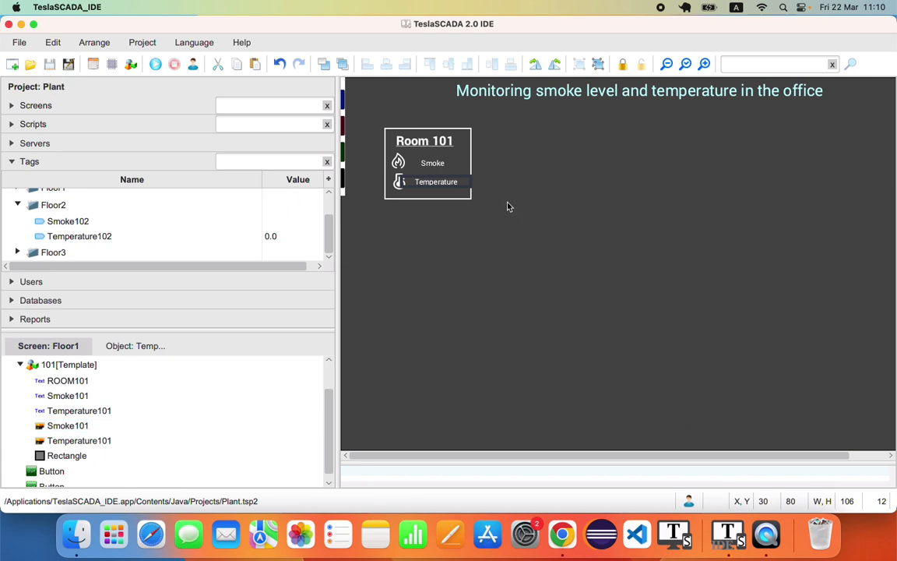
# Duplicate the 101 template object twice and place the copies in a row beside the original
pyautogui.click(81, 364)
pyautogui.rightClick(396, 183)
pyautogui.click(428, 263)
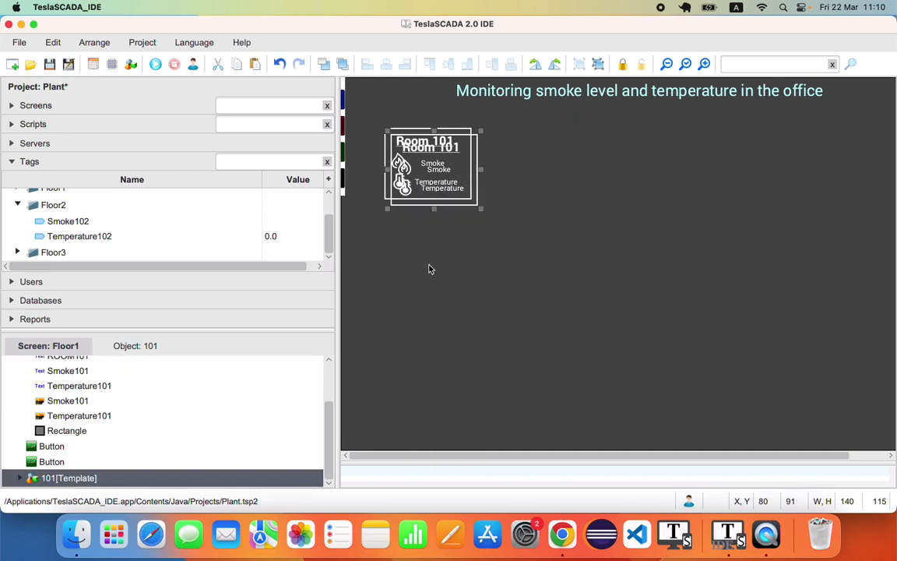
pyautogui.moveTo(441, 172); pyautogui.dragTo(627, 176)
pyautogui.rightClick(521, 167)
pyautogui.click(562, 242)
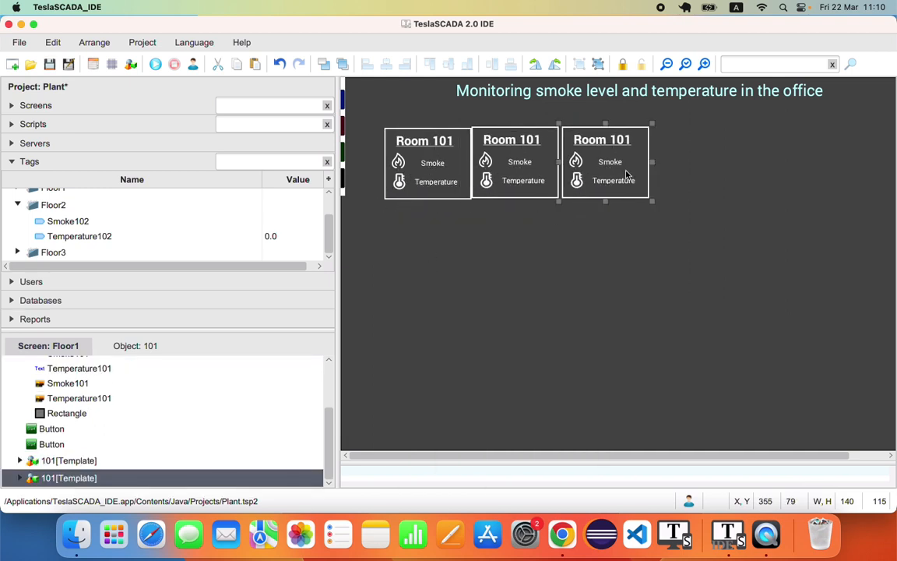
# Rename the middle template copy to 102 and the last copy to 103
pyautogui.click(35, 460)
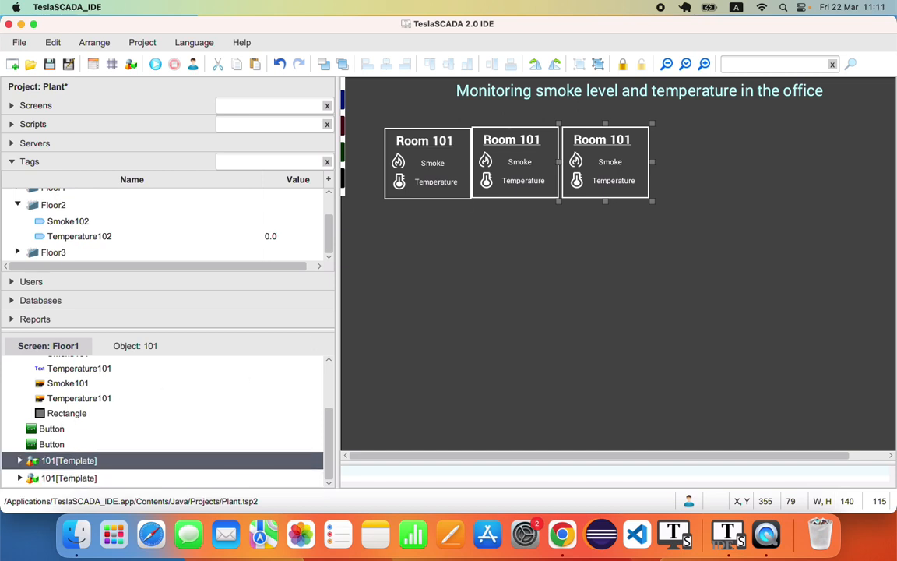
pyautogui.doubleClick(36, 460)
pyautogui.click(504, 156)
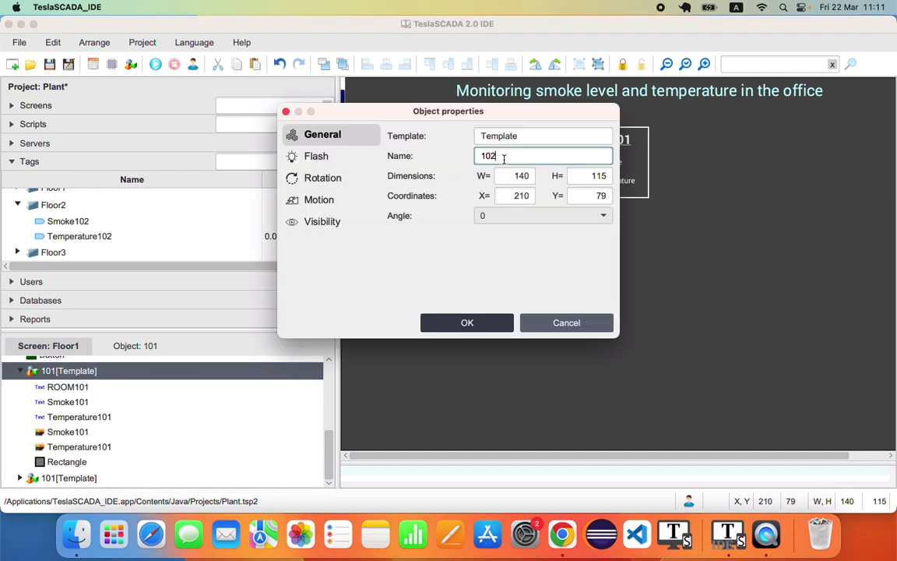
pyautogui.click(467, 323)
pyautogui.doubleClick(48, 476)
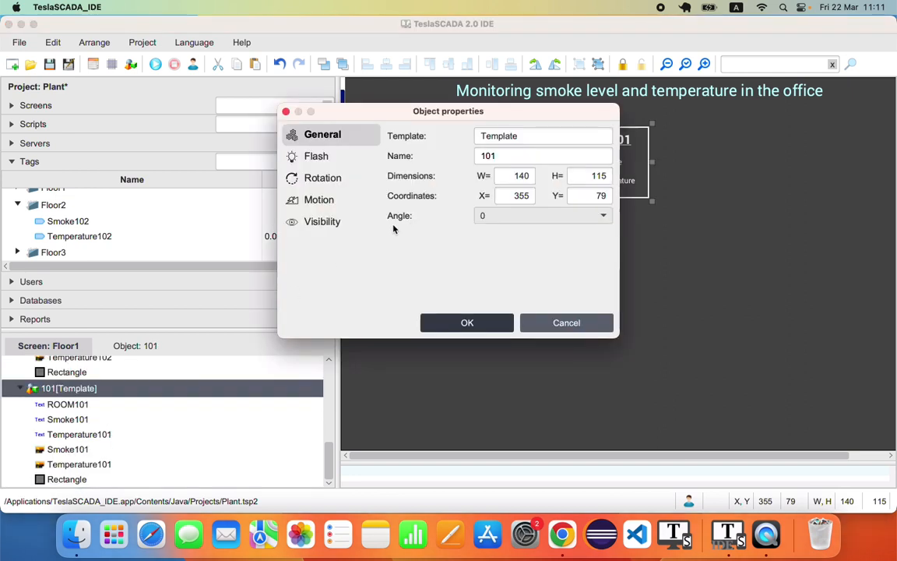
pyautogui.click(501, 156)
pyautogui.write('3')
pyautogui.click(498, 328)
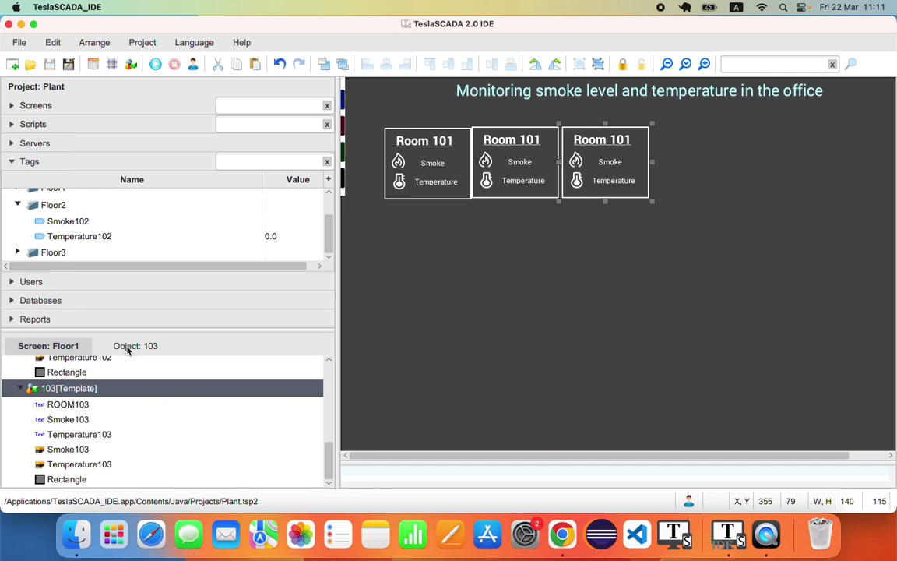
# Set the number property of the Smoke102 text in the 102 group to 102
pyautogui.scroll(3, 86, 392)
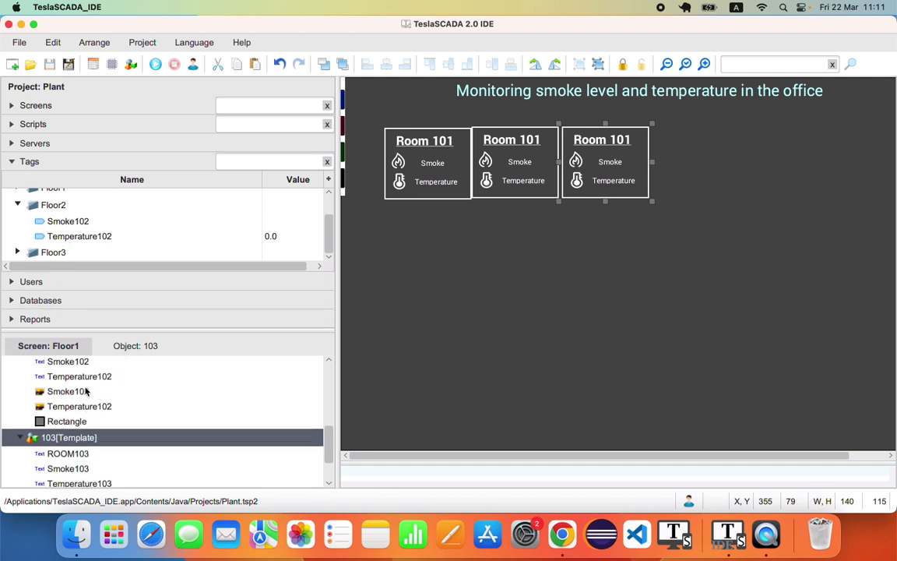
pyautogui.click(75, 362)
pyautogui.click(114, 349)
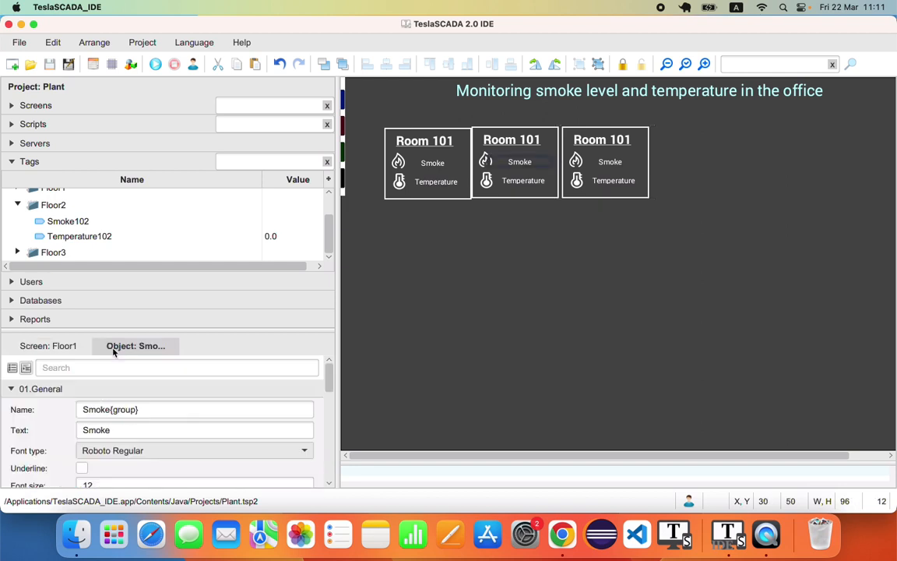
pyautogui.scroll(-10, 123, 456)
pyautogui.doubleClick(120, 454)
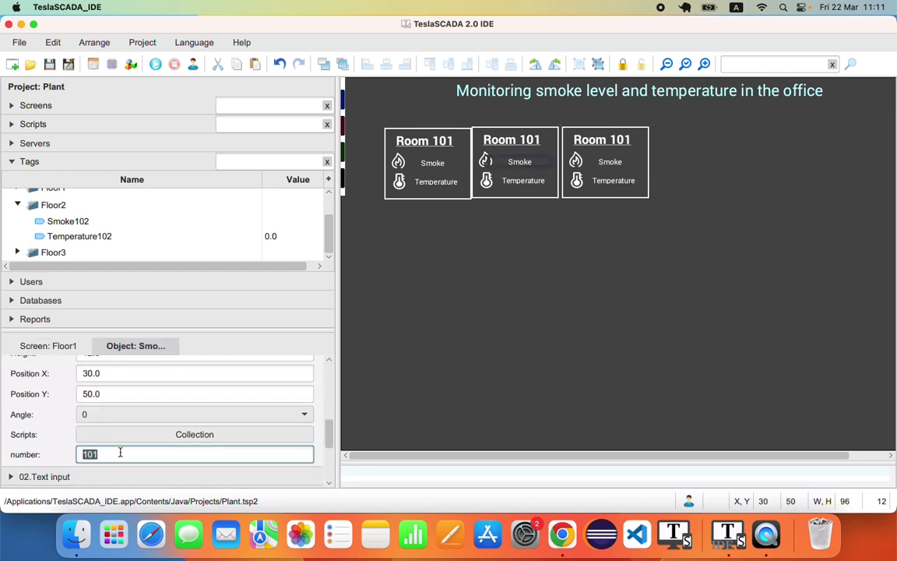
pyautogui.write('102')
pyautogui.click(48, 345)
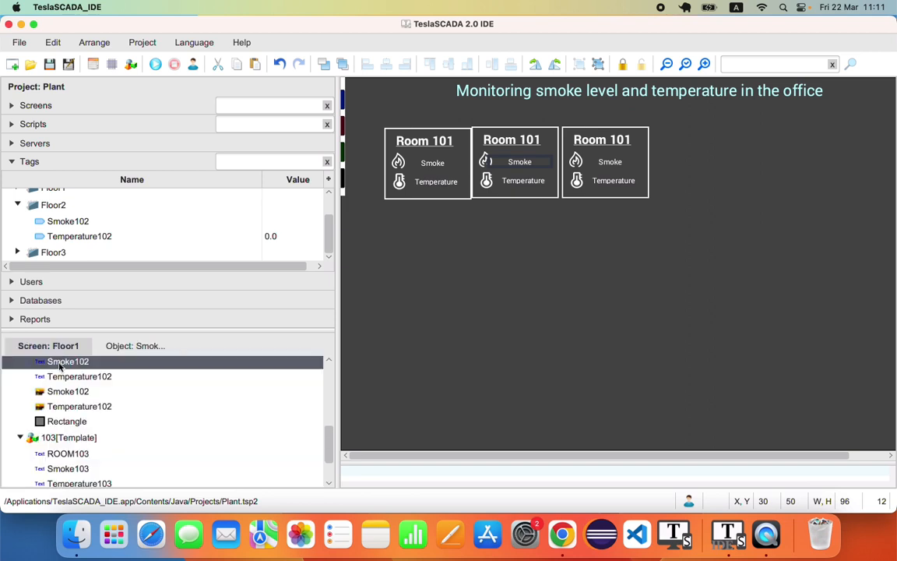
# Set the number property of the Temperature102 text in the 102 group to 102
pyautogui.doubleClick(69, 376)
pyautogui.click(598, 433)
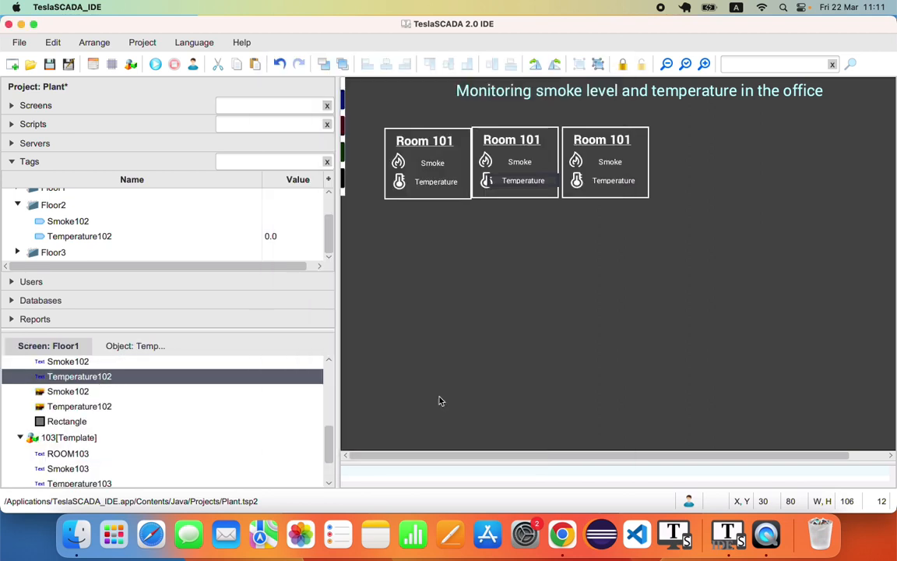
pyautogui.click(134, 346)
pyautogui.click(115, 449)
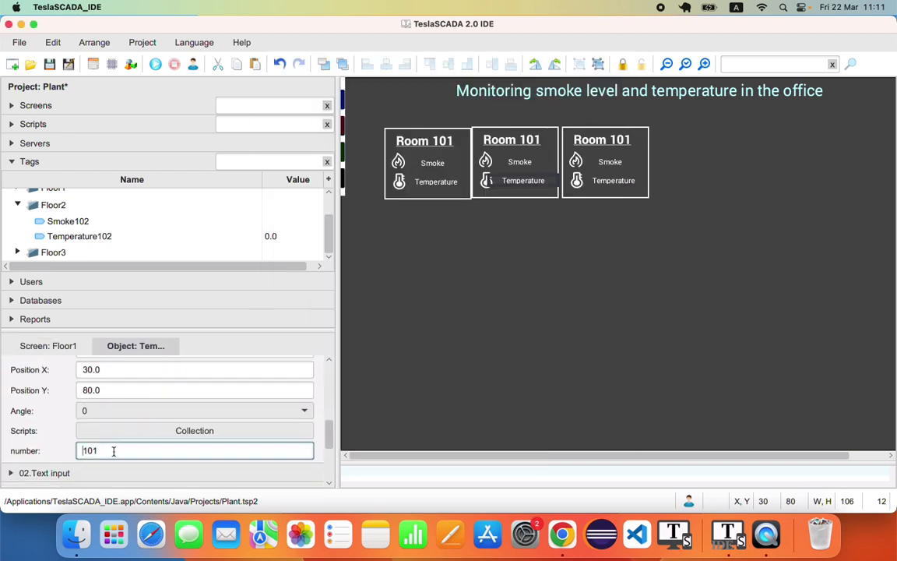
pyautogui.moveTo(114, 452); pyautogui.dragTo(72, 451)
pyautogui.write('102')
# Set the number property of the Smoke103 text in the 103 group to 103
pyautogui.click(54, 350)
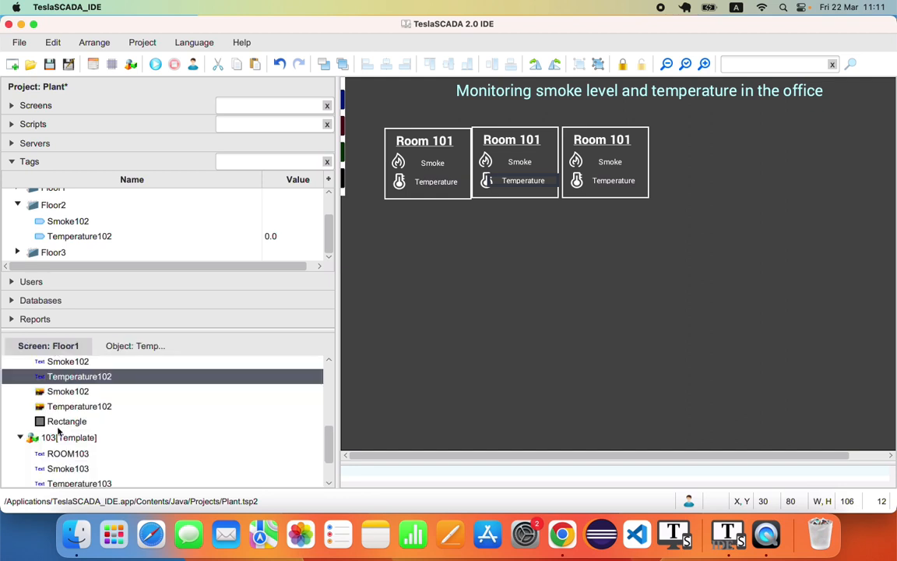
pyautogui.doubleClick(69, 468)
pyautogui.click(537, 429)
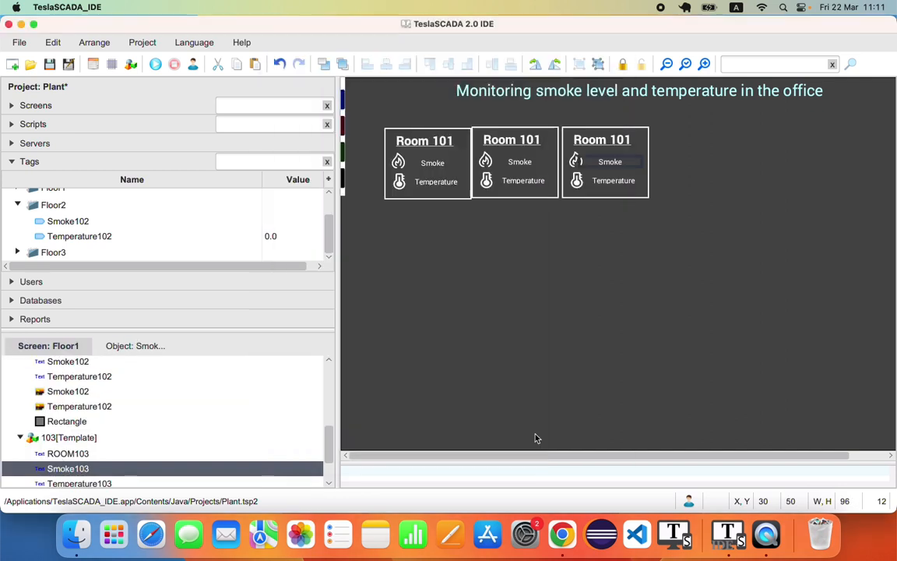
pyautogui.click(135, 346)
pyautogui.click(114, 450)
pyautogui.moveTo(116, 450); pyautogui.dragTo(75, 450)
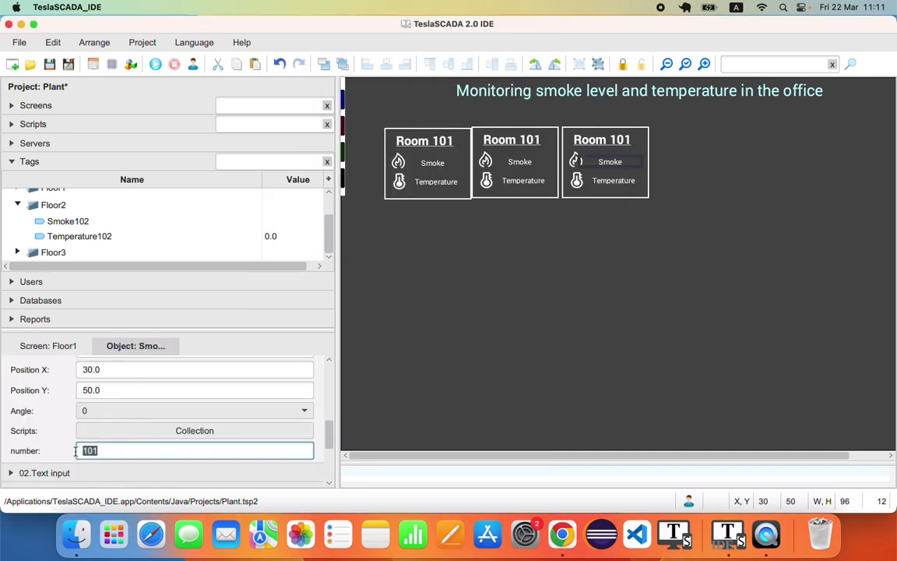
pyautogui.write('103')
# Set the number property of the Temperature103 text in the 103 group to 103 and save the project
pyautogui.click(72, 345)
pyautogui.click(71, 482)
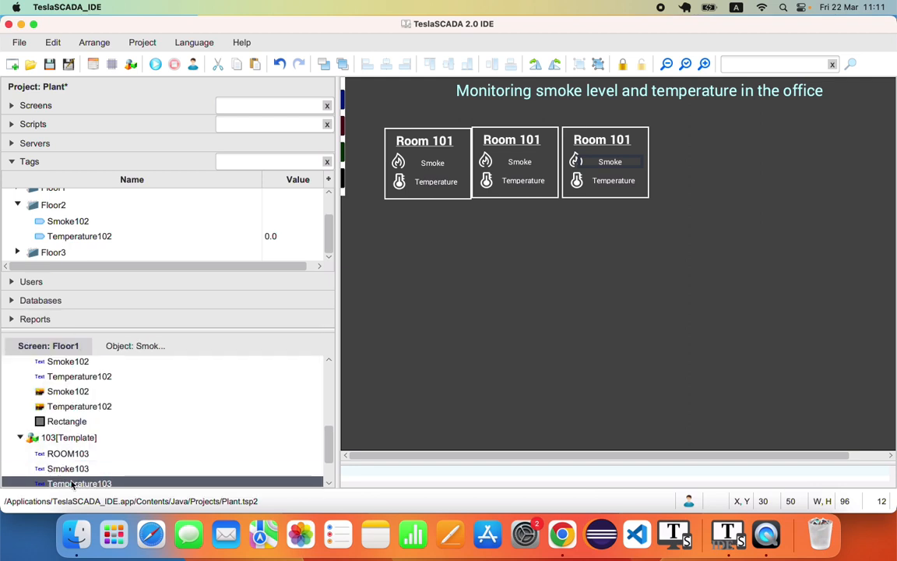
pyautogui.click(124, 346)
pyautogui.moveTo(94, 450); pyautogui.dragTo(75, 451)
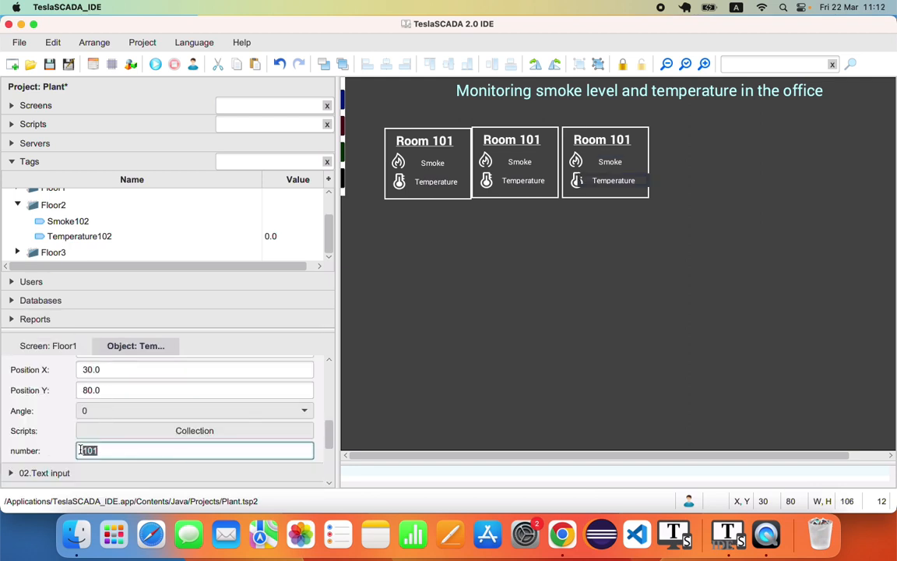
pyautogui.write('103')
pyautogui.click(49, 65)
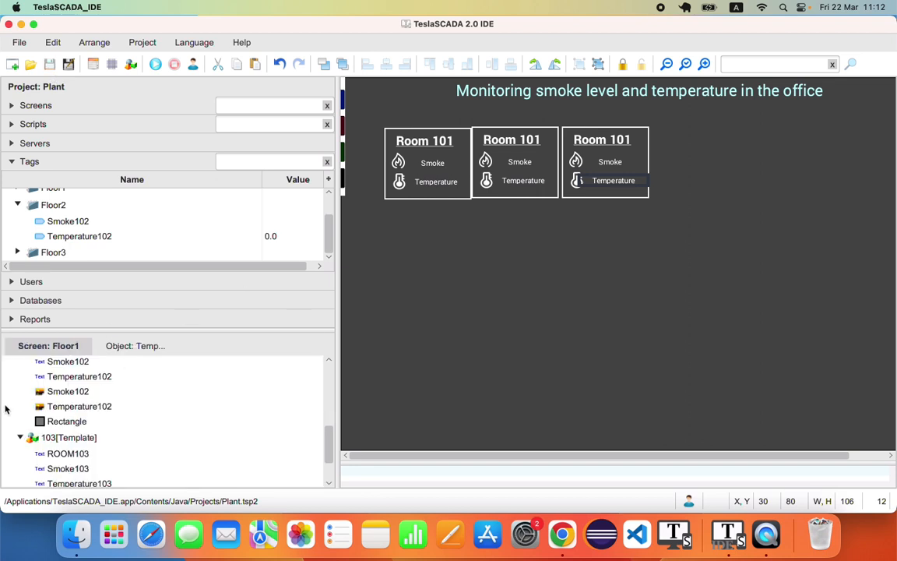
# Check which tags the text inputs of the Smoke102 and Temperature102 texts are bound to, leaving both dialogs without changes
pyautogui.doubleClick(68, 361)
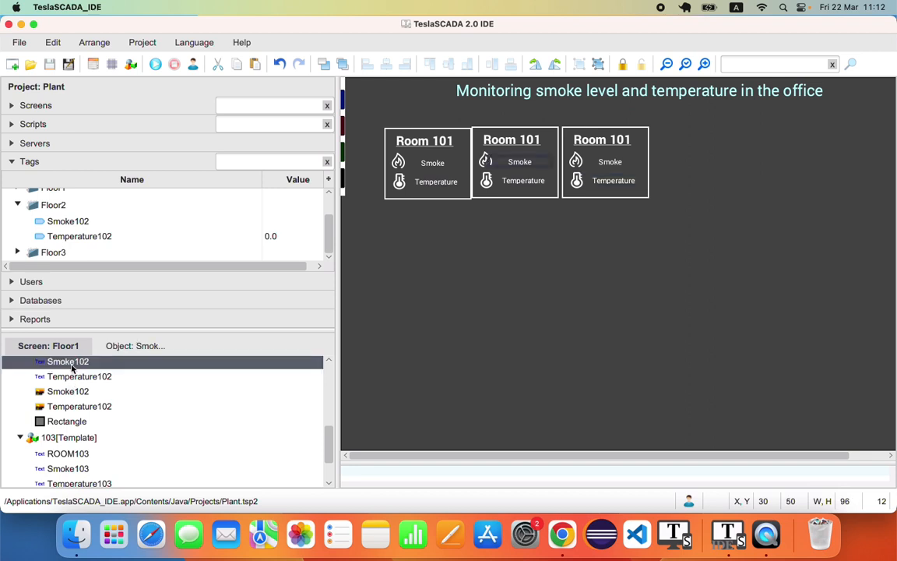
pyautogui.click(331, 105)
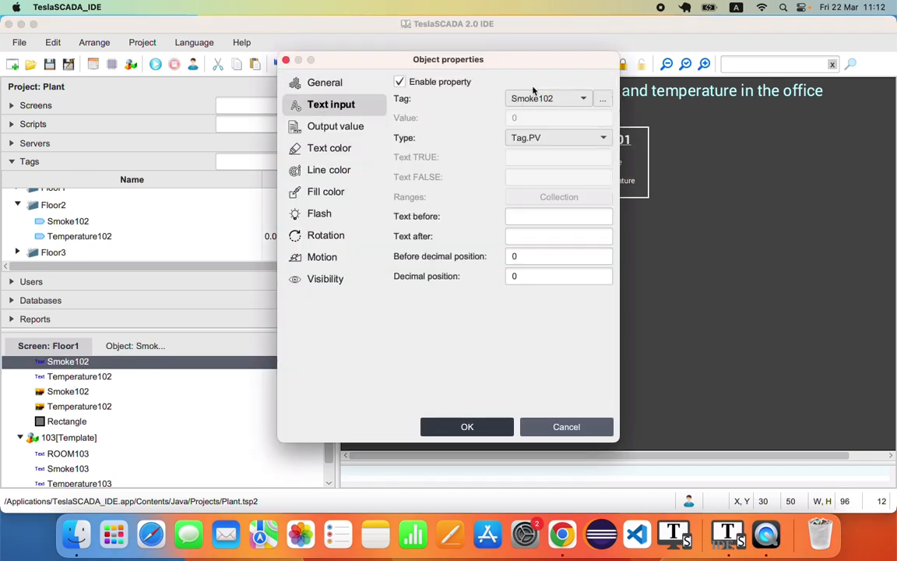
pyautogui.click(567, 427)
pyautogui.click(77, 376)
pyautogui.doubleClick(91, 379)
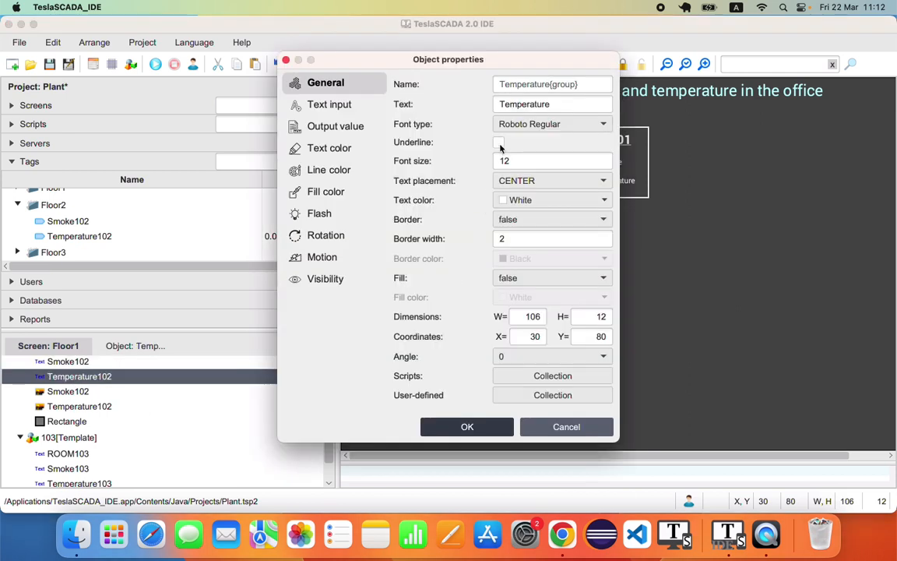
pyautogui.click(330, 104)
pyautogui.click(586, 99)
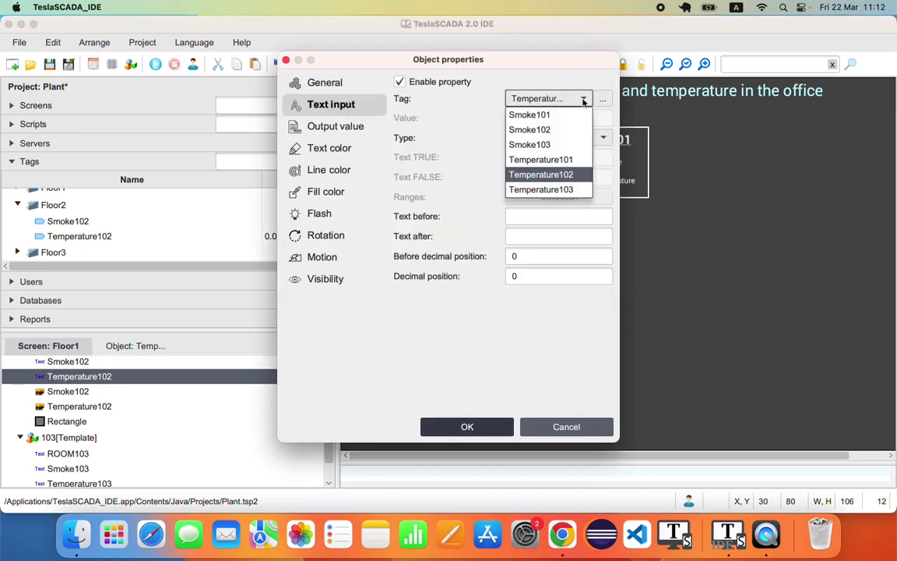
pyautogui.click(566, 427)
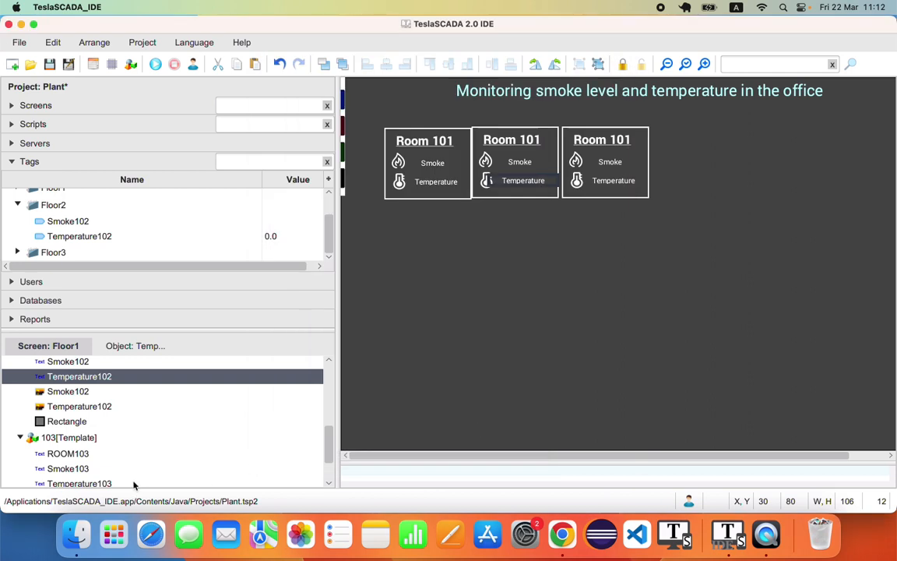
# Check the text input tag of the Smoke103 text in the 103 group
pyautogui.doubleClick(70, 468)
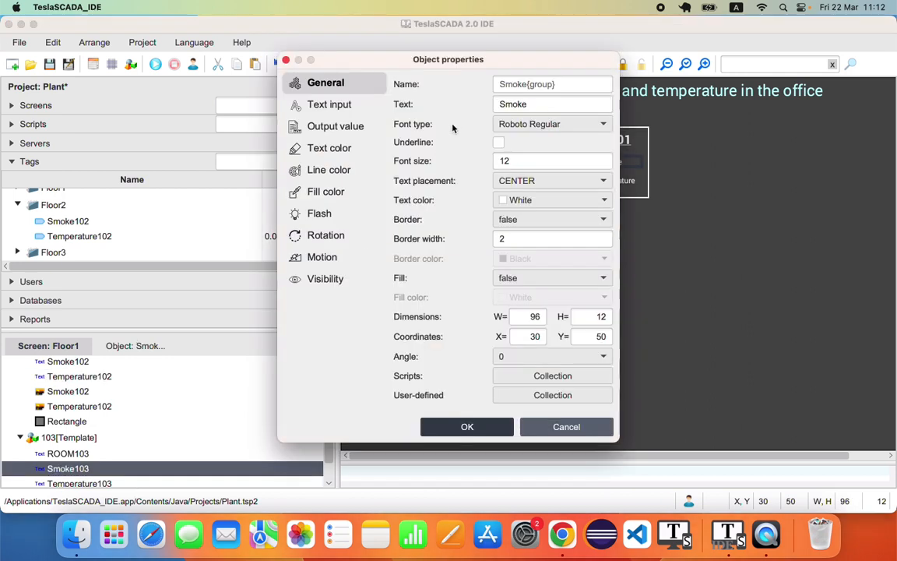
pyautogui.click(346, 104)
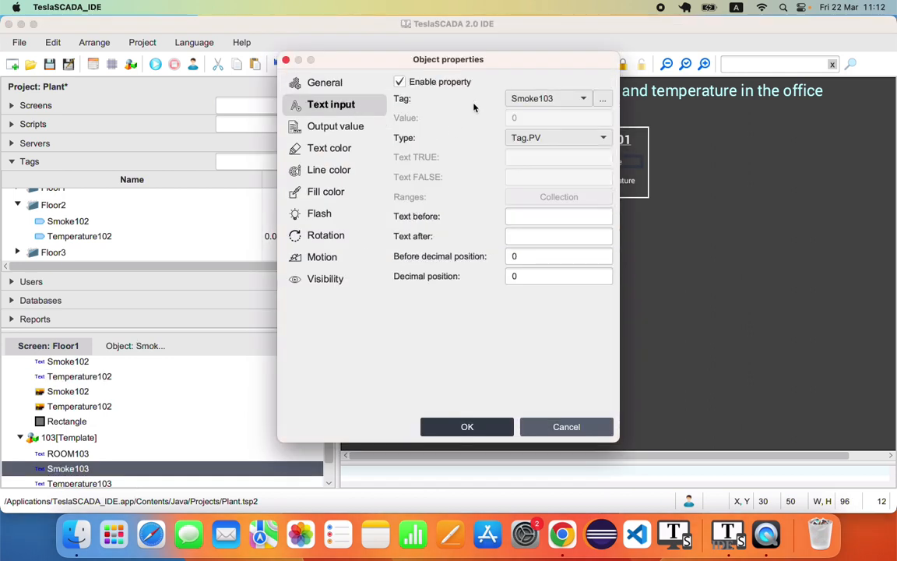
pyautogui.click(566, 430)
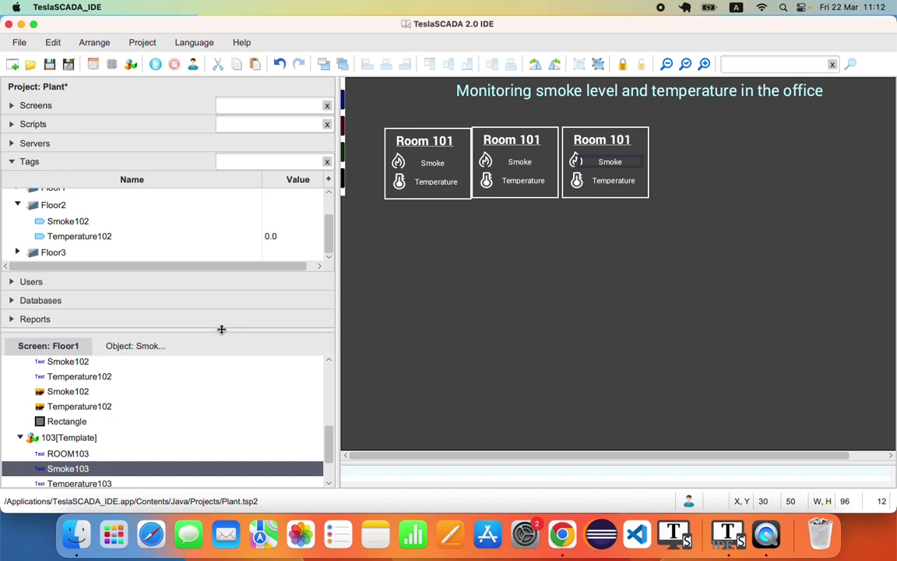
# Enlarge the tag tree area, look up the object references of the Smoke102 tag and pick the Smoke{group} text under 102
pyautogui.moveTo(221, 329); pyautogui.dragTo(220, 404)
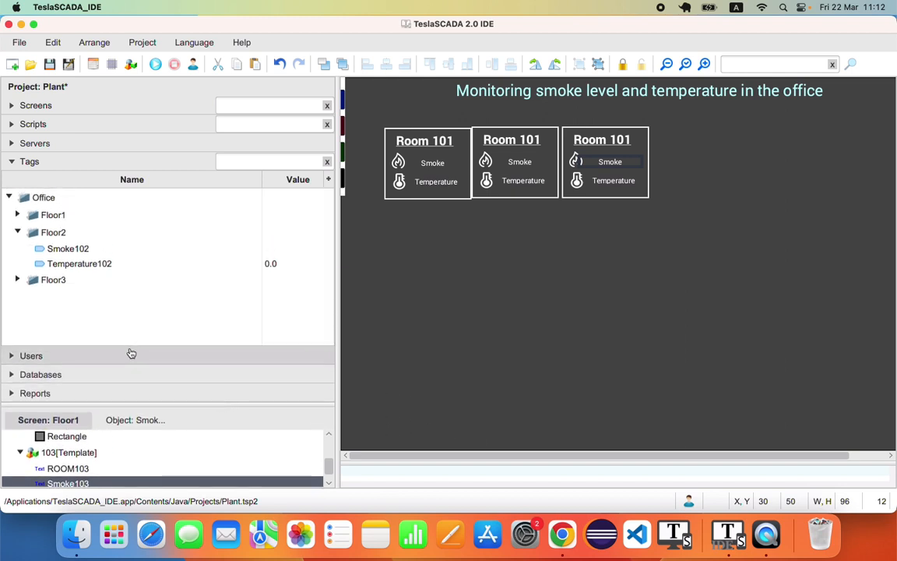
pyautogui.rightClick(65, 248)
pyautogui.moveTo(136, 418)
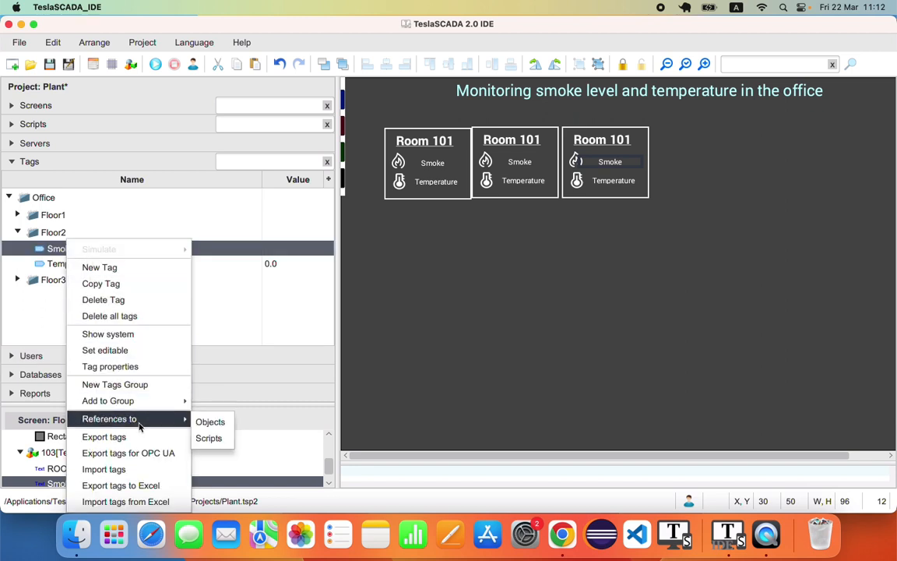
pyautogui.click(207, 420)
pyautogui.click(299, 162)
pyautogui.click(334, 179)
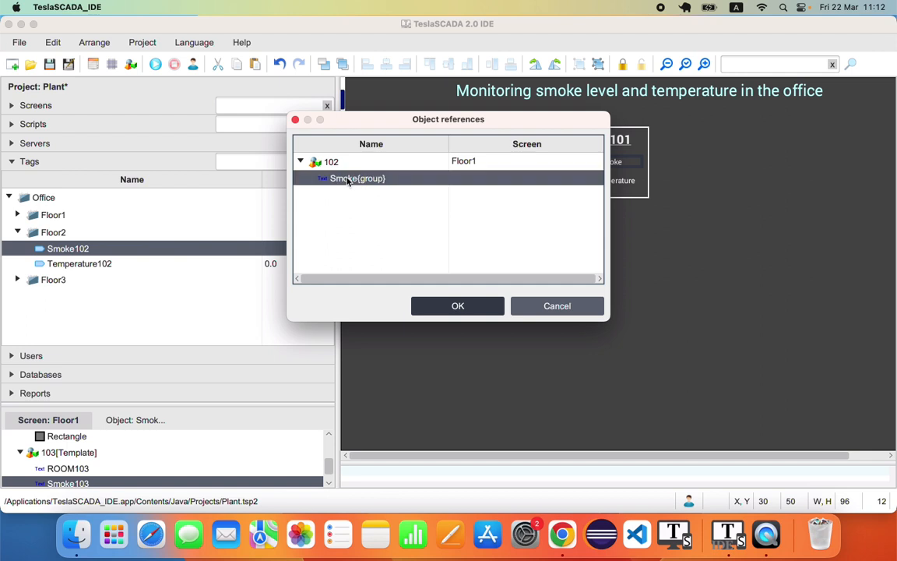
pyautogui.click(489, 311)
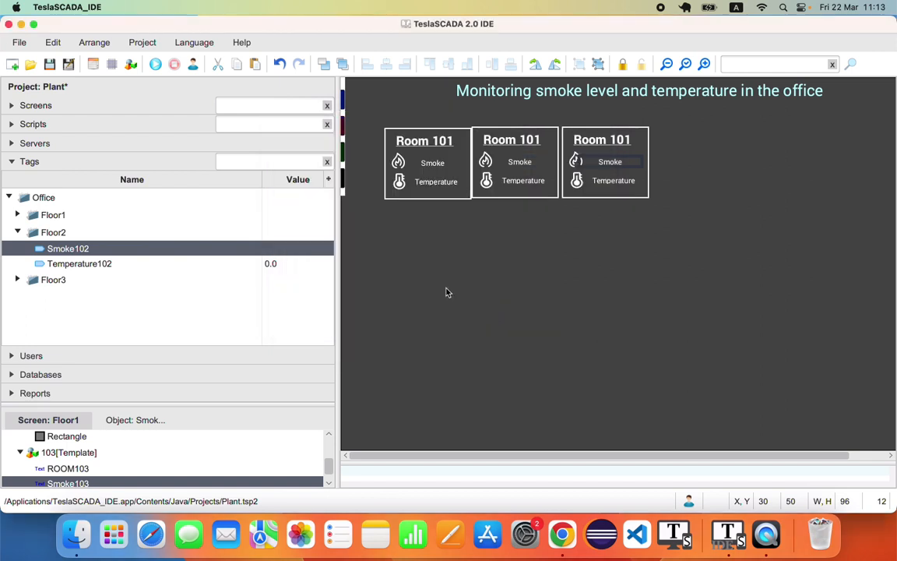
# Export the project tags to Excel as Tags.xls in the Downloads folder
pyautogui.rightClick(216, 286)
pyautogui.moveTo(267, 429)
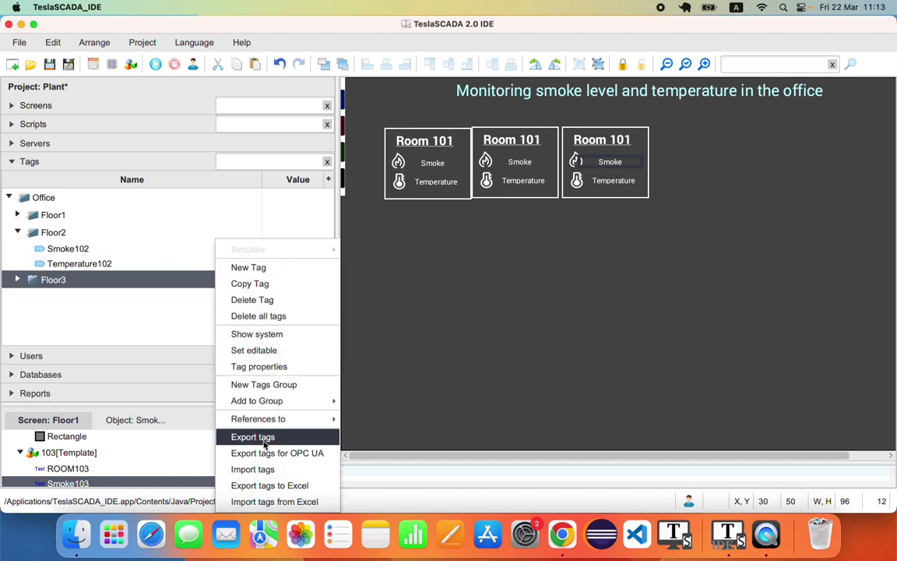
pyautogui.click(269, 485)
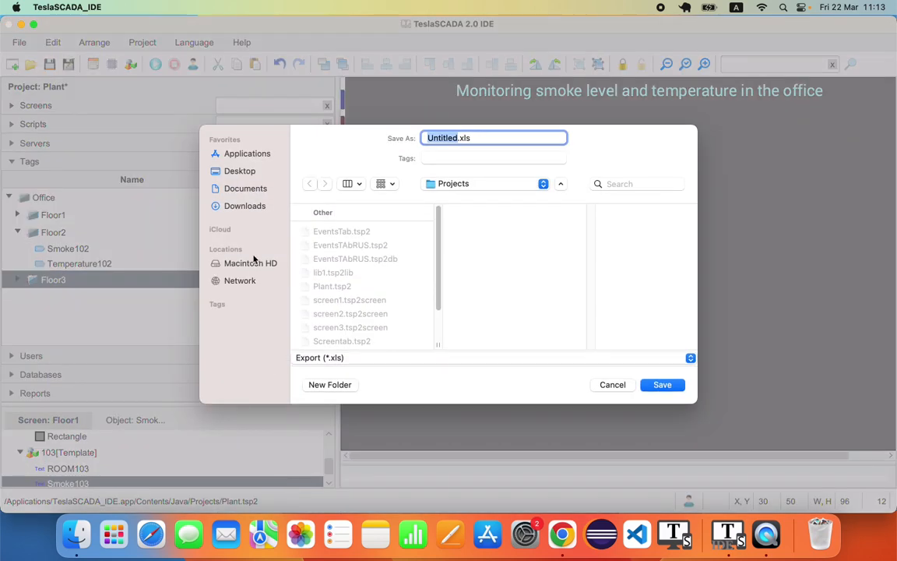
pyautogui.click(245, 205)
pyautogui.write('Tags')
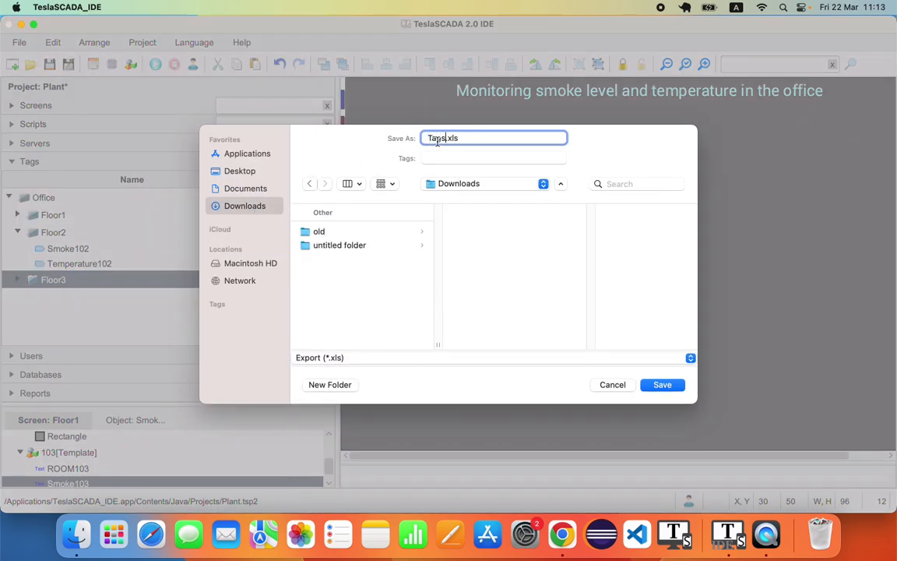
pyautogui.click(662, 385)
# Switch to Finder and open the exported Tags file in Numbers
pyautogui.click(77, 534)
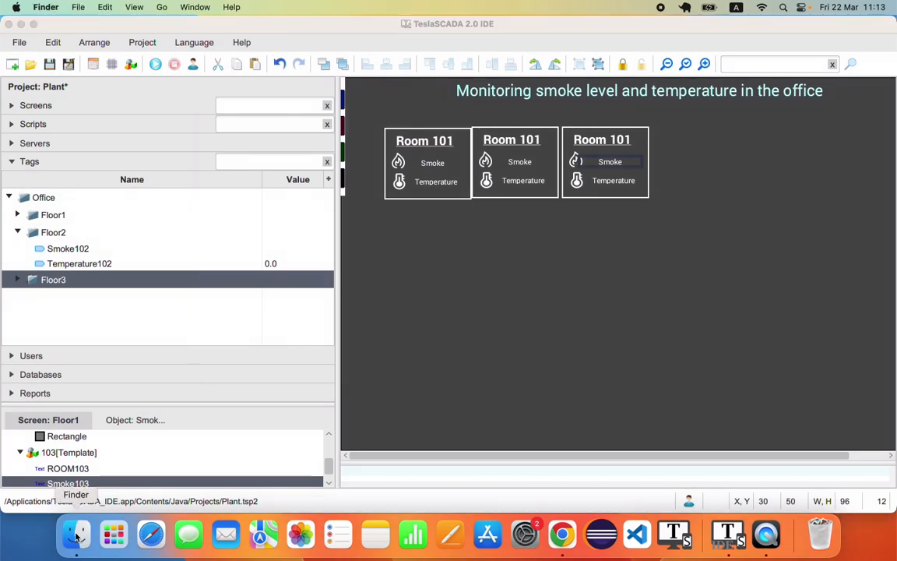
pyautogui.click(332, 157)
pyautogui.click(424, 76)
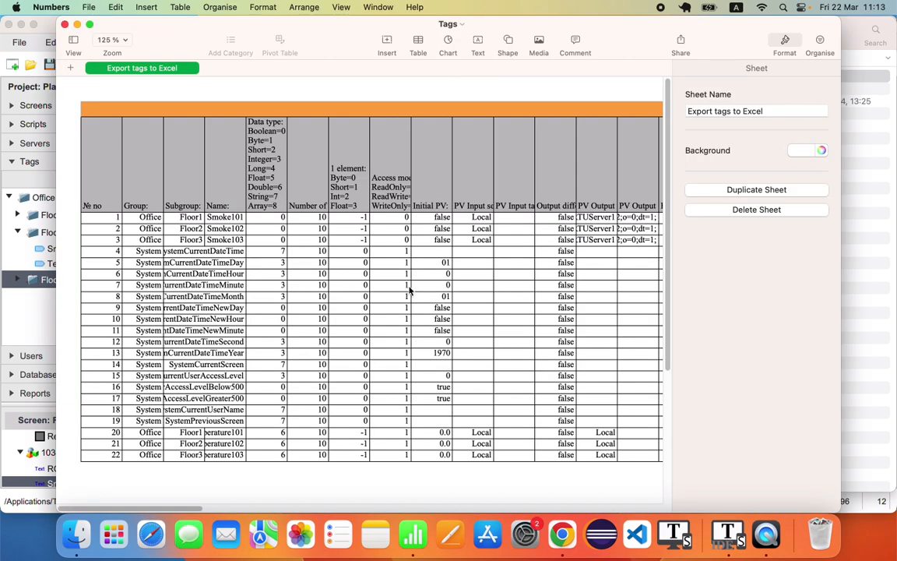
# Examine the exported tag table's property columns, moving along row 10 from the element count to the HiHi alarm column
pyautogui.click(328, 290)
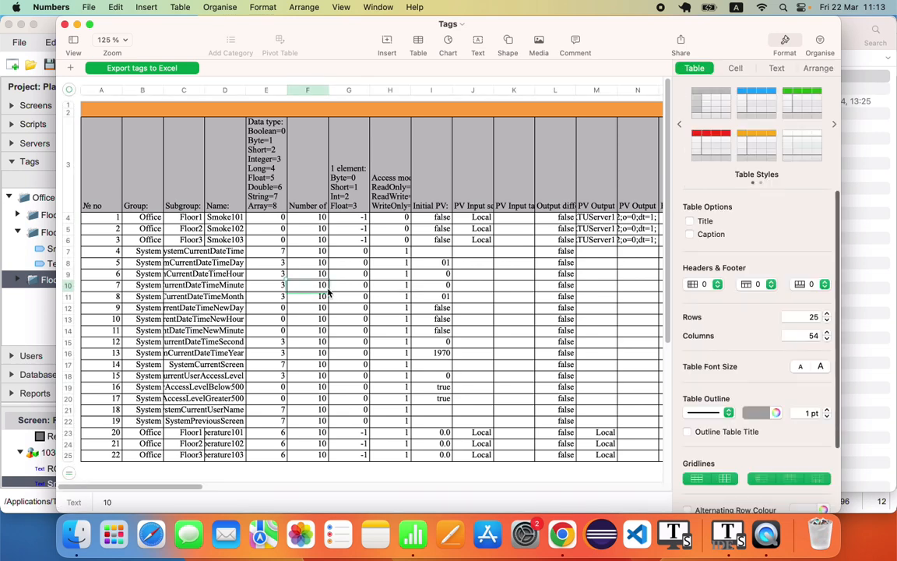
pyautogui.press('Right')
pyautogui.press('Right')
pyautogui.press('Right')
pyautogui.press('Right')
pyautogui.press('Right')
pyautogui.press('Right')
pyautogui.press('Right')
pyautogui.press('Right')
pyautogui.press('Right')
pyautogui.press('Right')
pyautogui.press('Right')
pyautogui.press('Right')
pyautogui.press('Right')
pyautogui.press('Right')
pyautogui.press('Right')
pyautogui.press('Right')
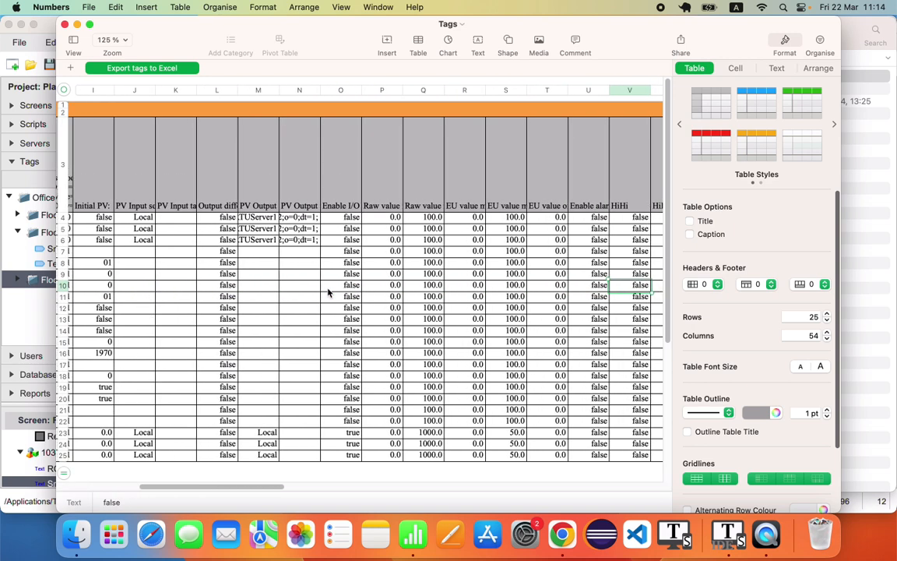